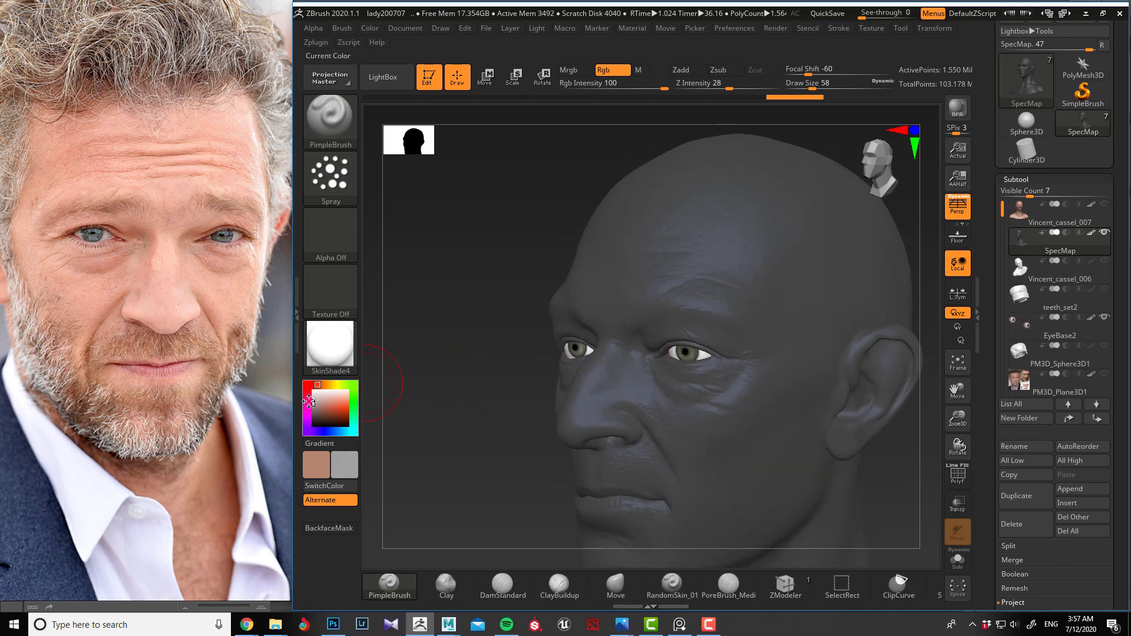
Step: Set up the PimpleBrush with Alpha 47 and a draw size of 18 for spraying fine specks on the SpecMap subtool
drag(492, 381, 450, 396)
click(330, 234)
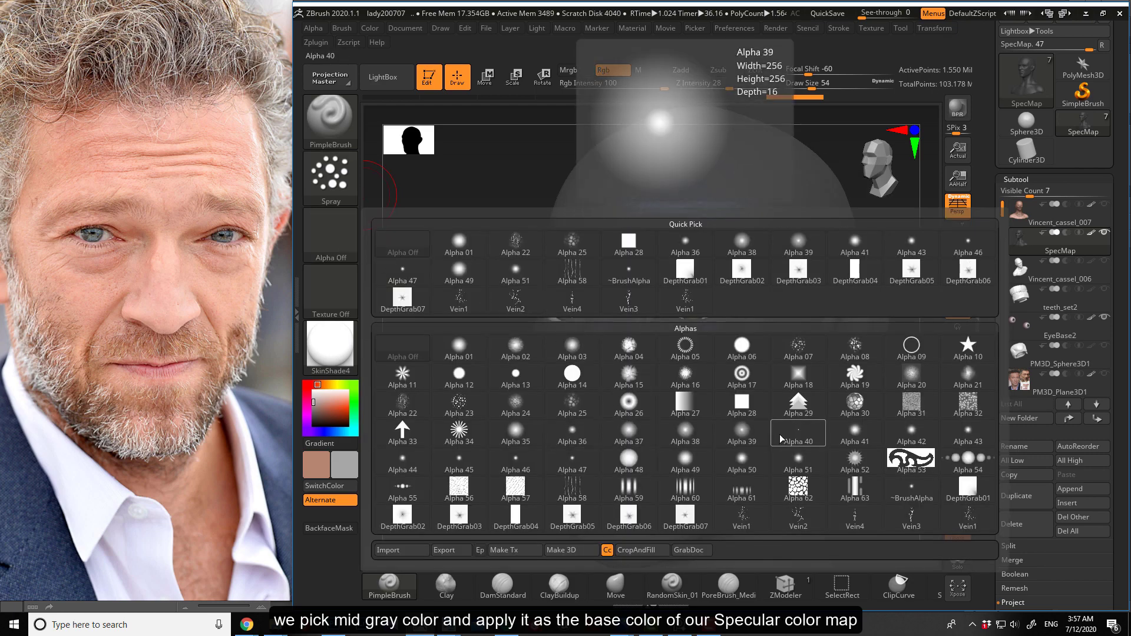
click(573, 462)
key(bracketleft)
key(bracketleft)
key(bracketleft)
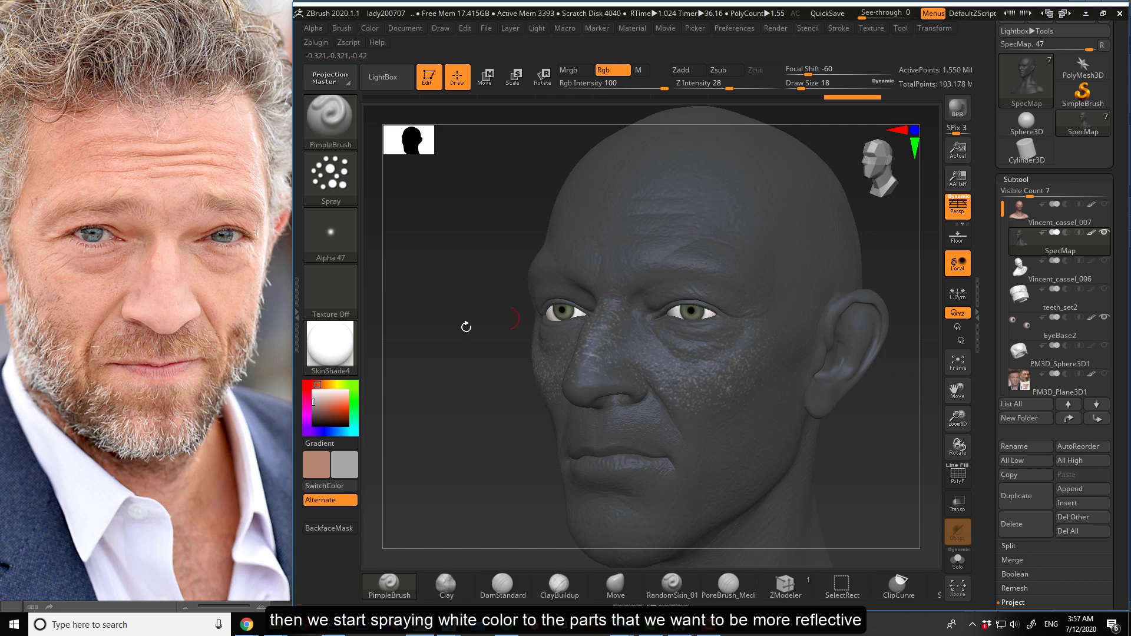
Step: Spray light specks over the forehead, nose, cheeks, mouth area and chin for a general skin noise
mouse_move(467, 324)
mouse_down()
mouse_move(422, 374)
mouse_move(466, 424)
mouse_up()
mouse_move(644, 329)
shift+mouse_down()
mouse_move(647, 348)
mouse_move(642, 338)
shift+mouse_up()
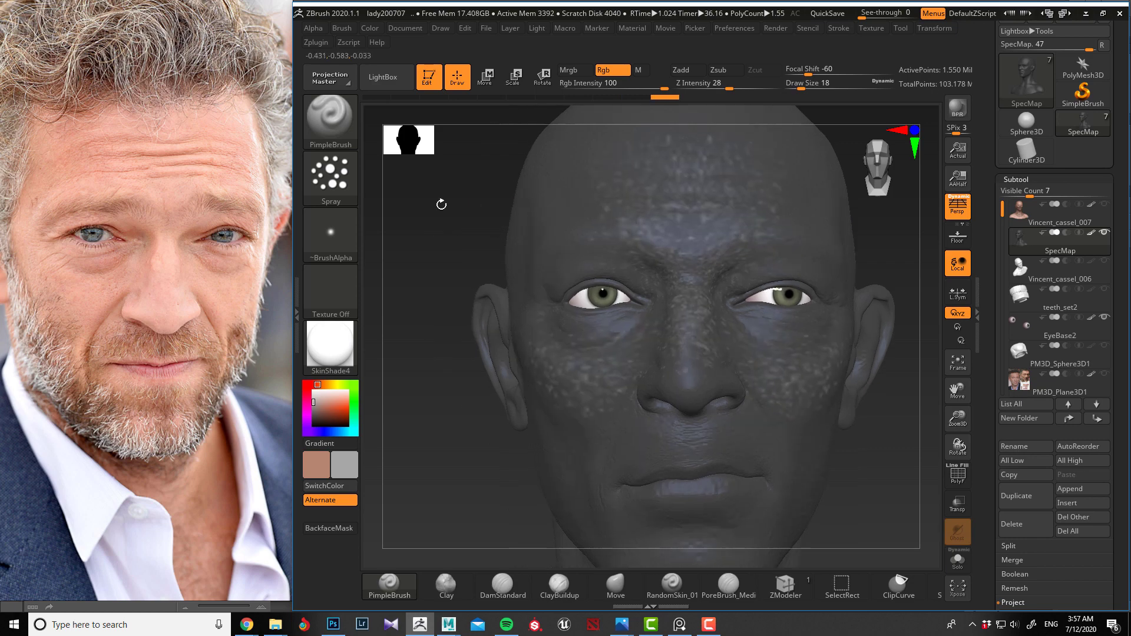
drag(439, 202, 527, 239)
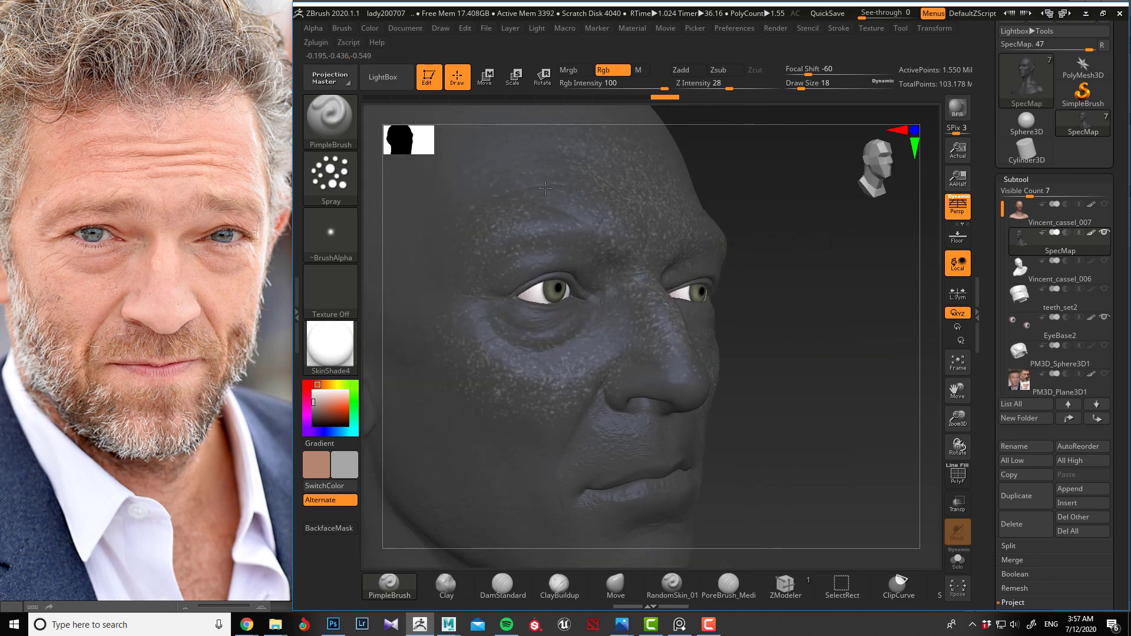
click(660, 366)
drag(819, 383, 712, 347)
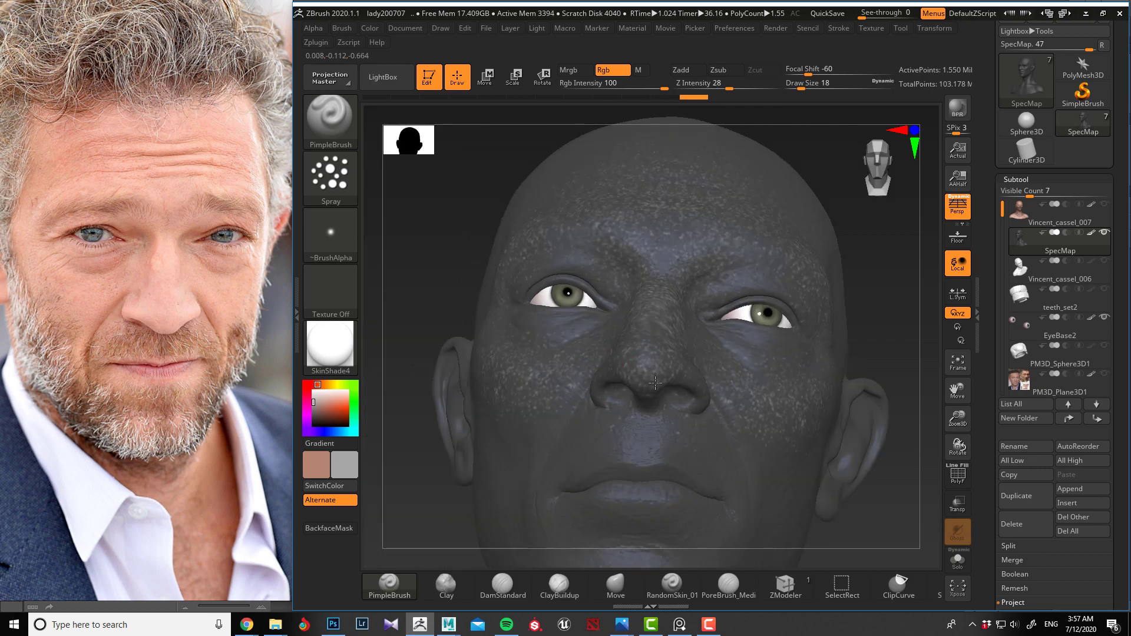
drag(454, 263, 591, 310)
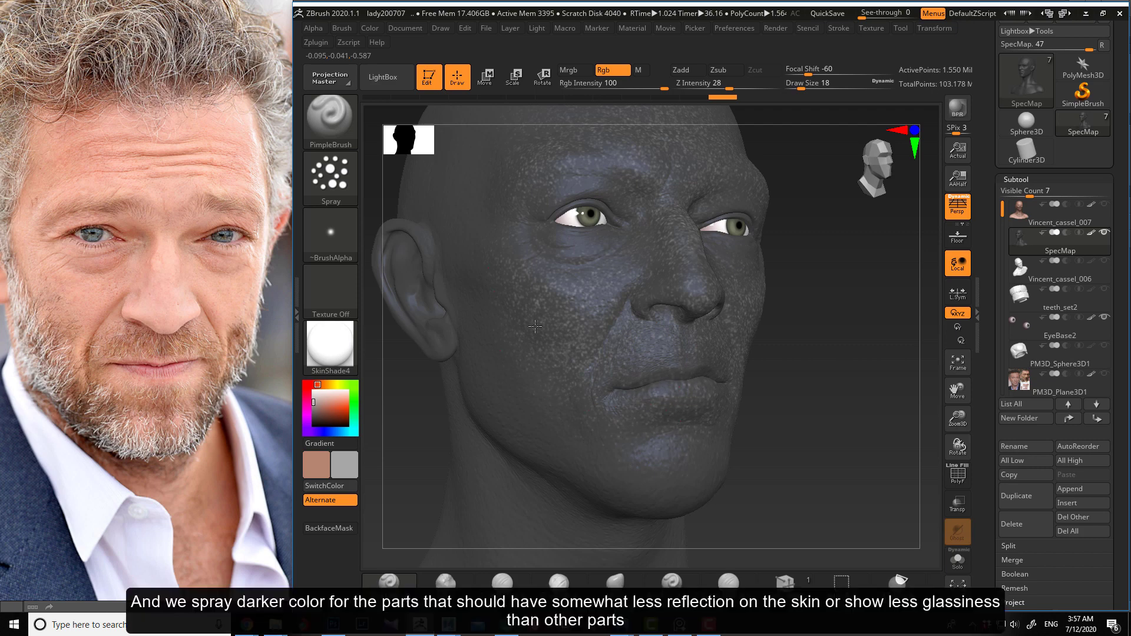
Step: Extend the light speckle noise over the temple, side of the face and back of the skull
drag(821, 328, 687, 254)
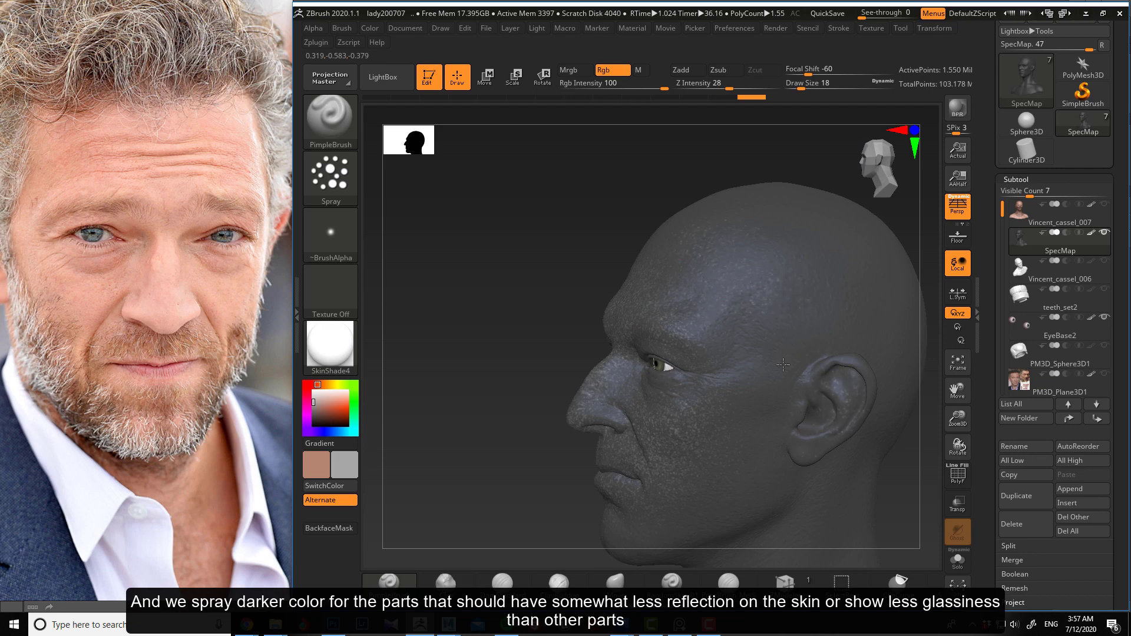
mouse_move(758, 369)
mouse_down()
mouse_move(719, 401)
mouse_move(609, 388)
mouse_up()
alt+right_drag(670, 502, 663, 408)
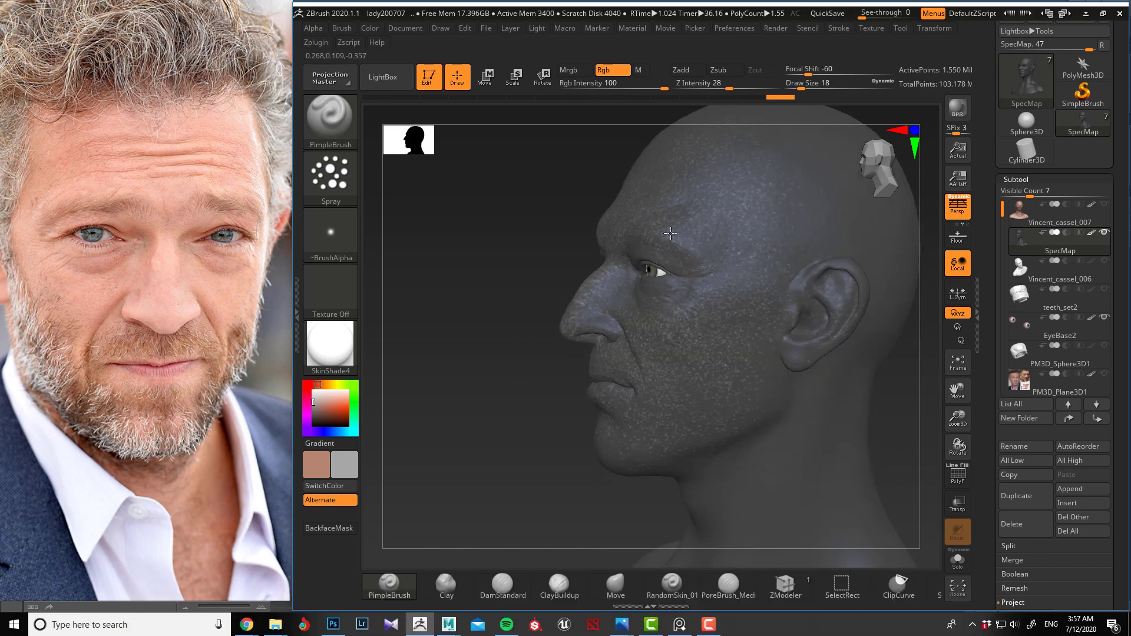
drag(525, 207, 501, 234)
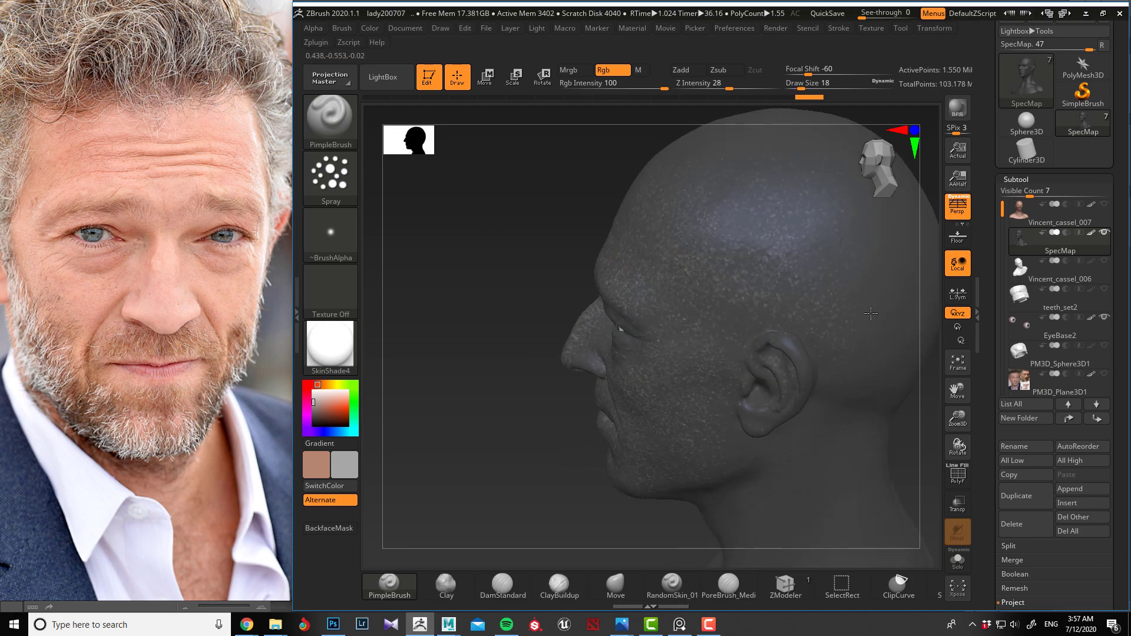
drag(505, 245, 726, 306)
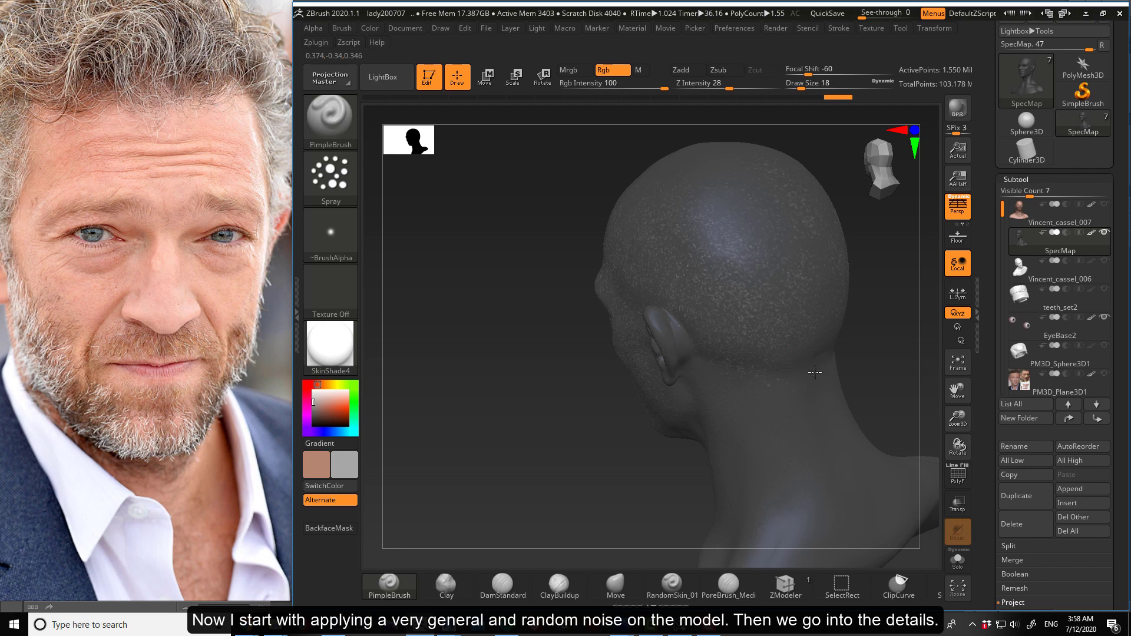
Step: Spray light specks under the jaw and down the side and front of the neck
drag(483, 412, 568, 380)
alt+drag(750, 418, 776, 378)
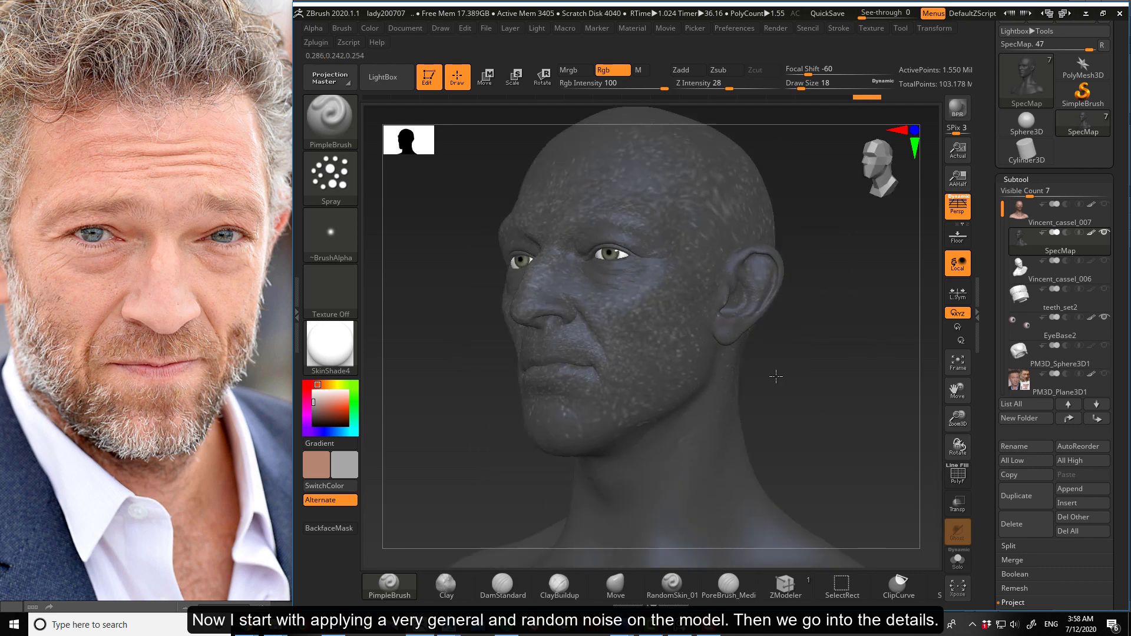
drag(424, 371, 727, 416)
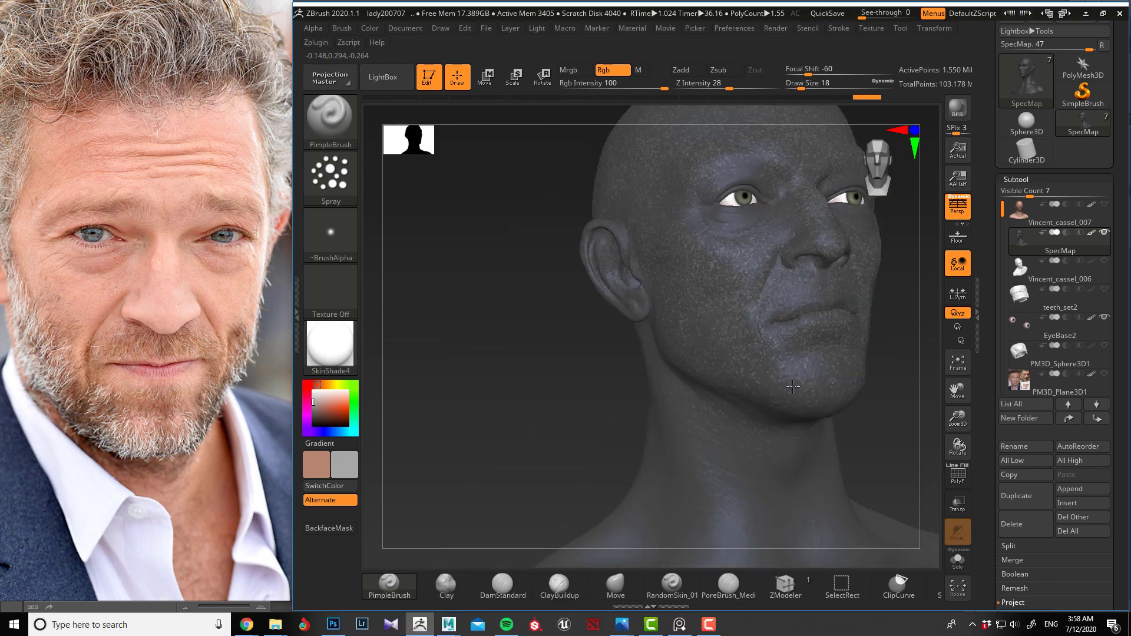
drag(603, 375, 633, 332)
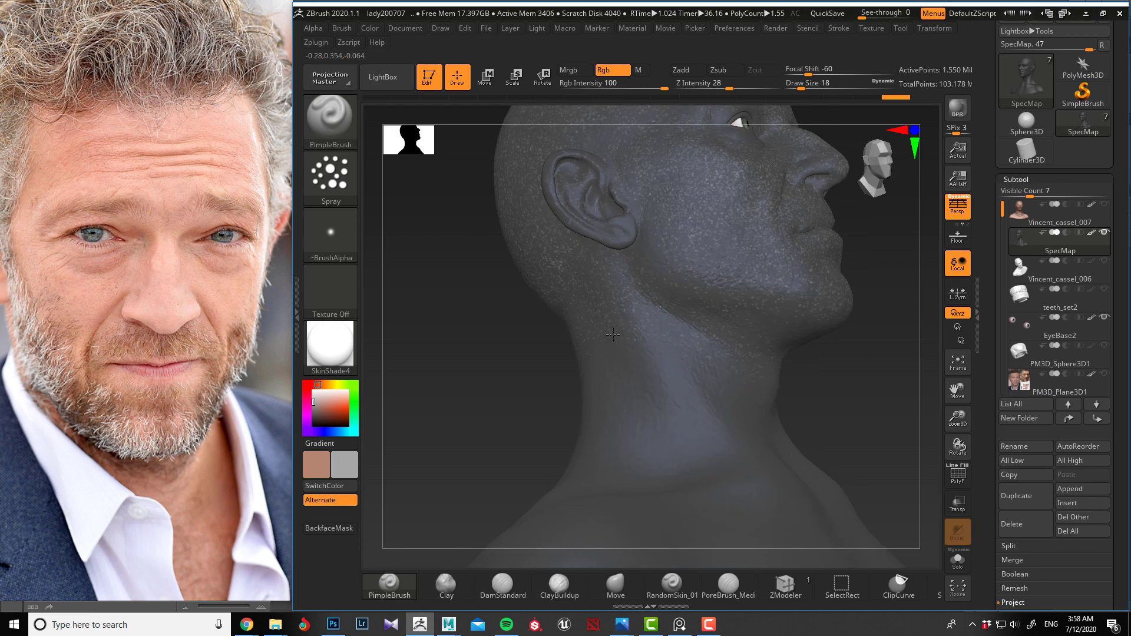
drag(790, 366, 694, 398)
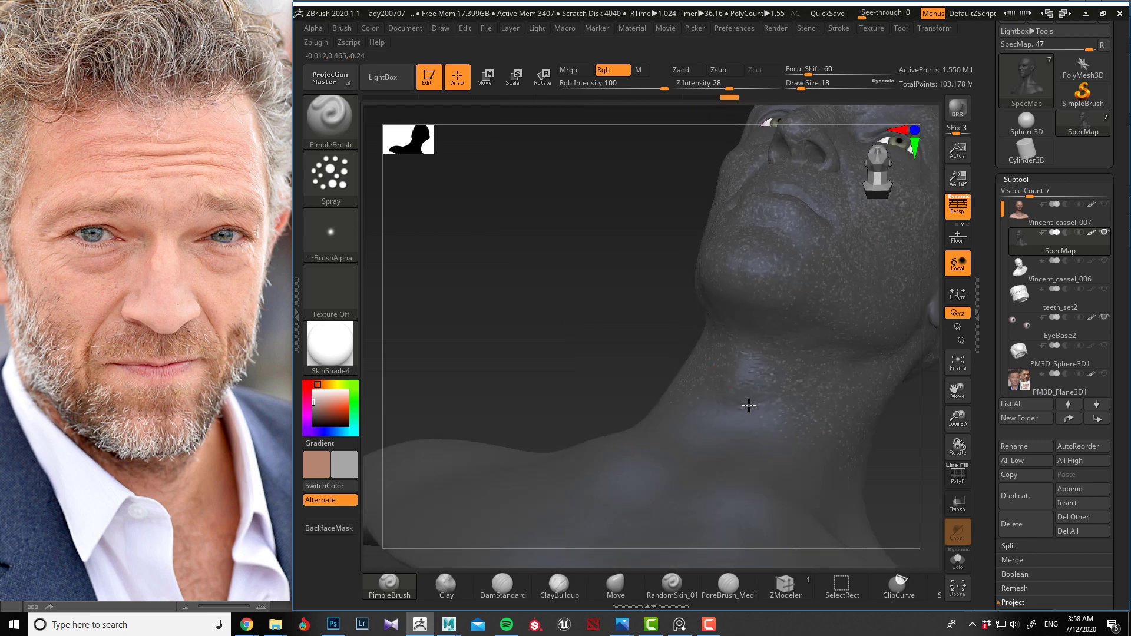
mouse_move(557, 377)
mouse_down()
mouse_move(707, 419)
mouse_move(632, 435)
mouse_up()
Step: Cover the base of the neck, the chest and the shoulder with light speckle noise
alt+drag(536, 328, 721, 324)
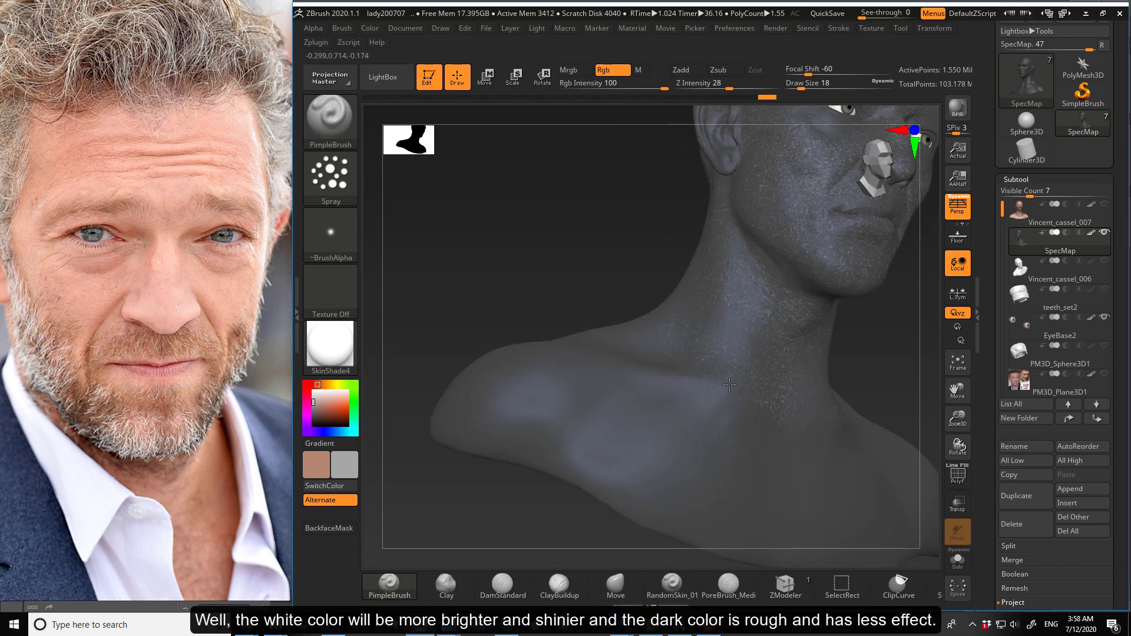
mouse_move(709, 389)
mouse_down()
mouse_move(825, 458)
mouse_move(744, 434)
mouse_move(775, 531)
mouse_up()
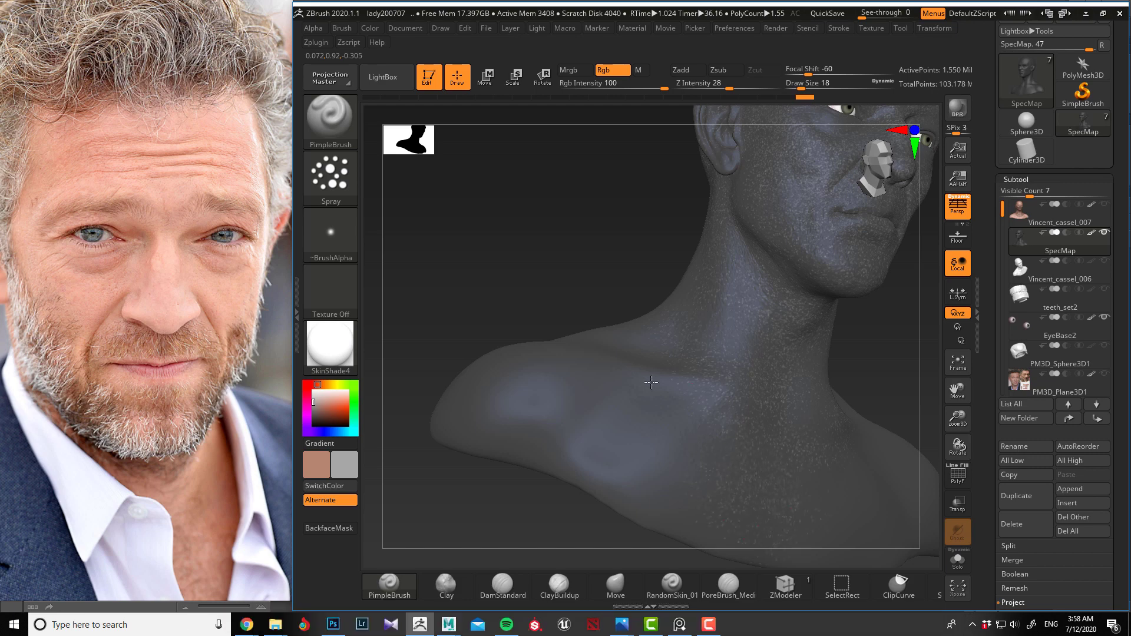
drag(698, 435, 704, 455)
right_drag(583, 356, 632, 369)
mouse_move(595, 403)
mouse_down()
mouse_move(472, 422)
mouse_move(629, 384)
mouse_up()
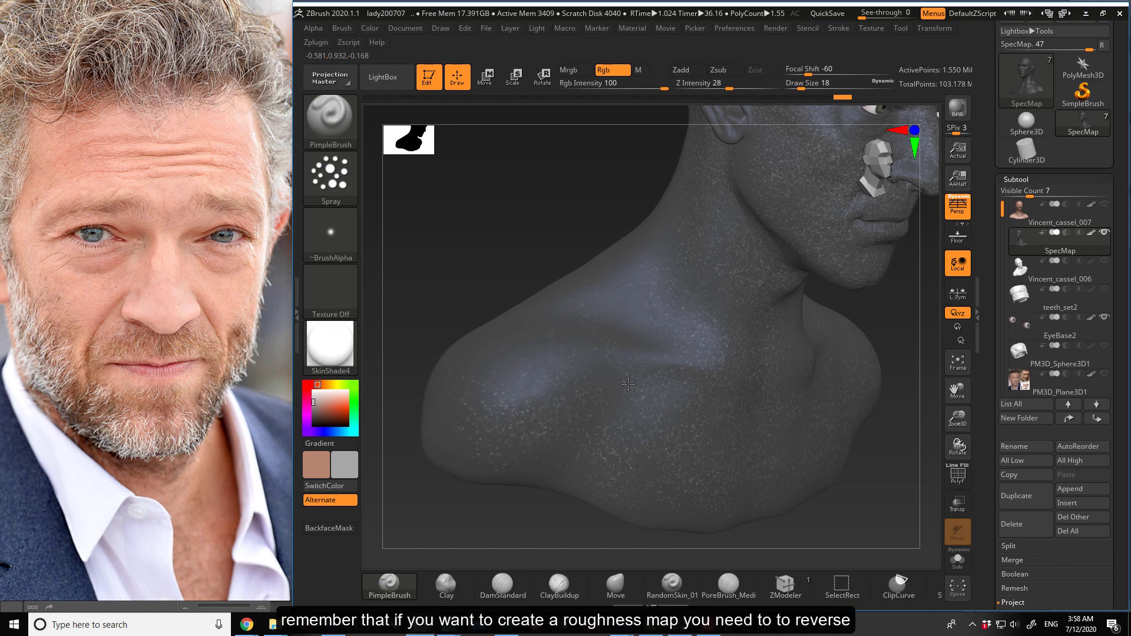
Step: Spray light specks behind the ear, over the nape and across the upper back
mouse_move(626, 291)
right_down()
mouse_move(568, 247)
mouse_move(725, 326)
right_up()
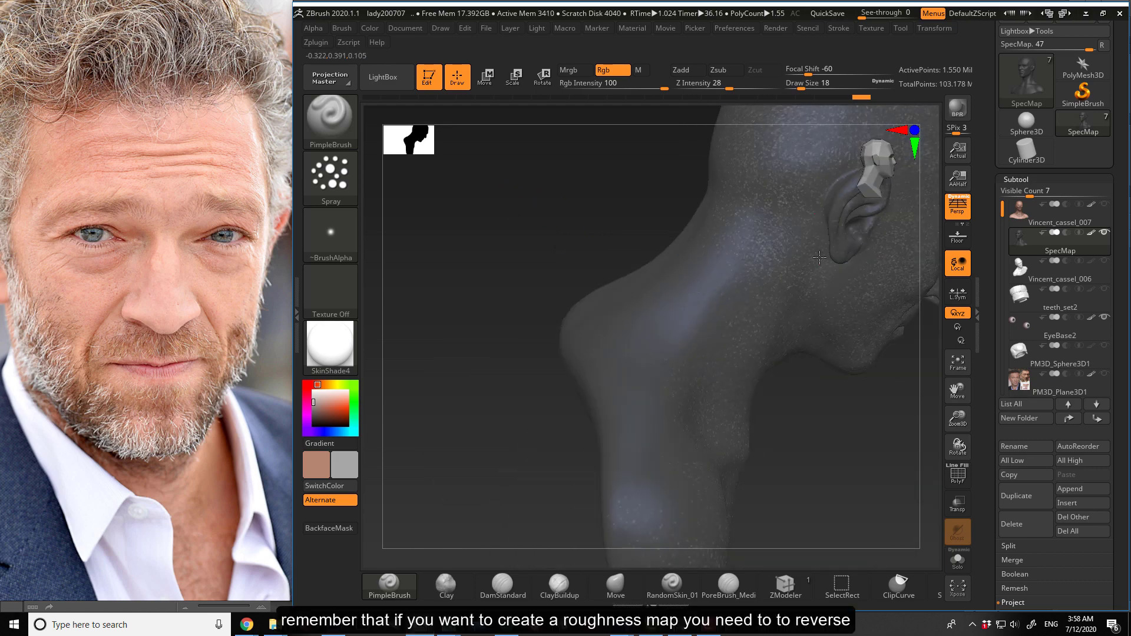
mouse_move(859, 249)
mouse_down()
mouse_move(845, 192)
mouse_move(855, 182)
mouse_up()
right_drag(501, 212, 769, 306)
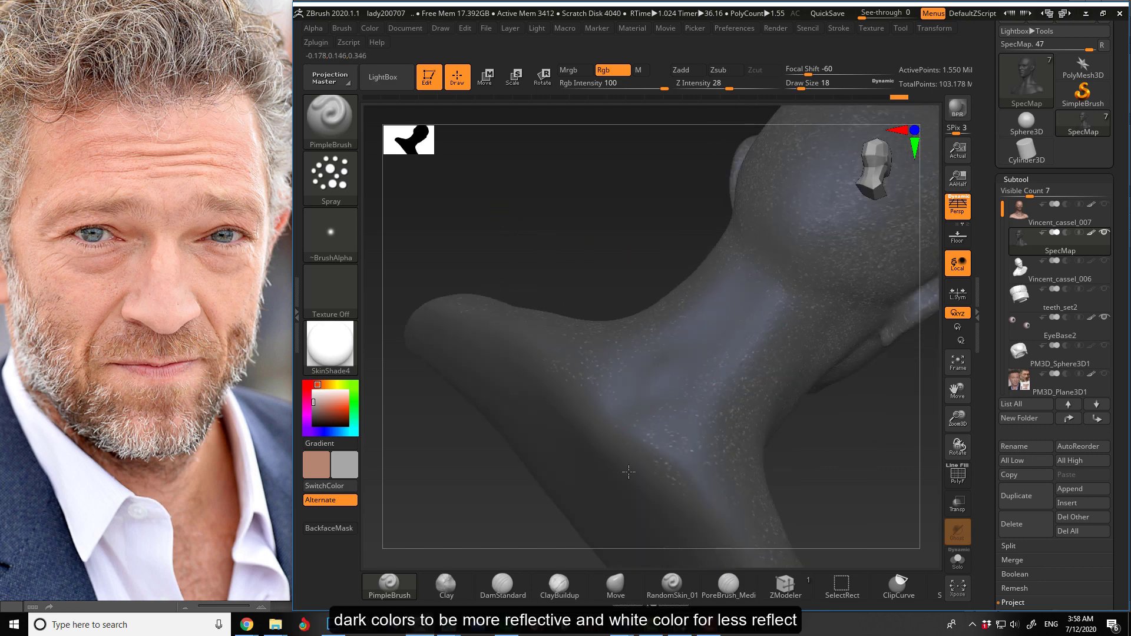
drag(628, 472, 677, 474)
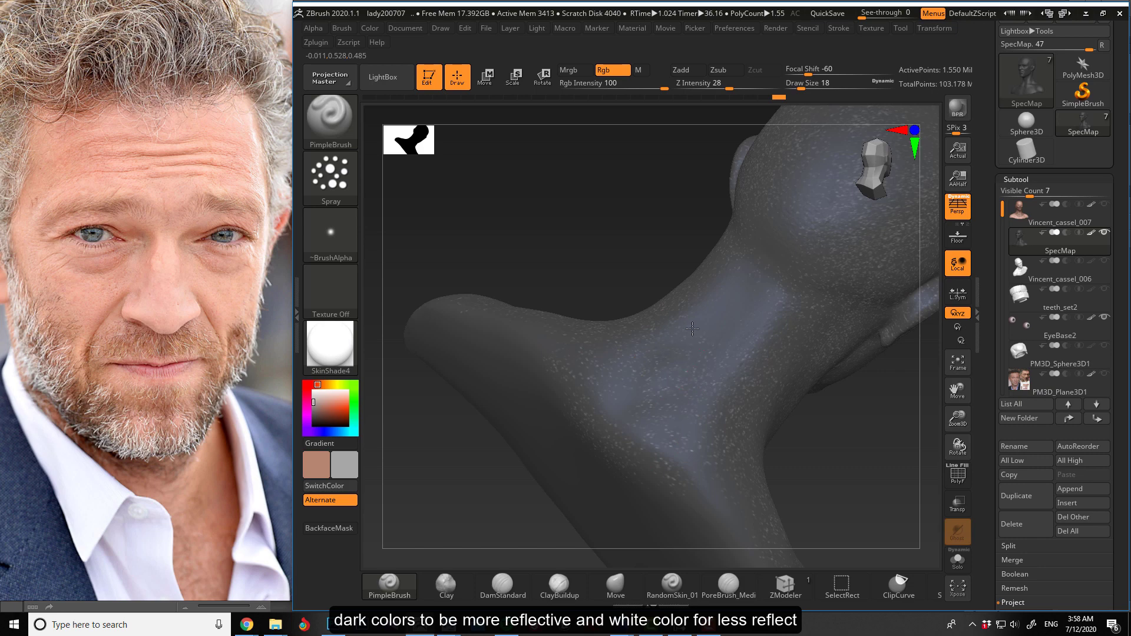
mouse_move(692, 329)
mouse_down()
mouse_move(750, 302)
mouse_move(743, 276)
mouse_up()
right_drag(612, 278, 575, 267)
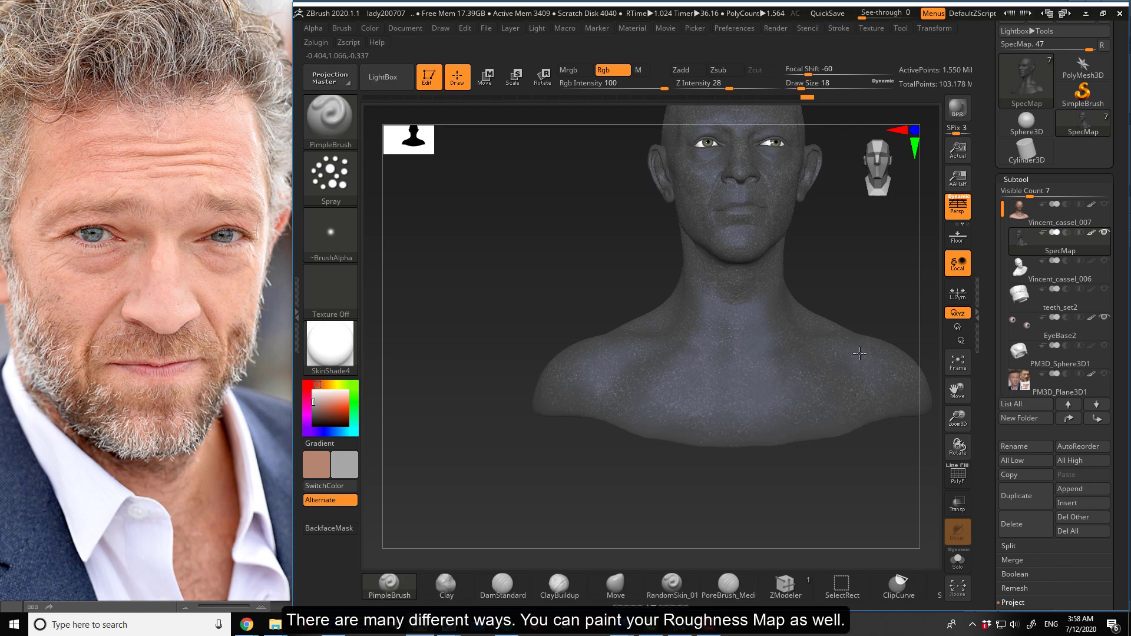
Step: Fill in the speckle noise more densely along the jawline, lower cheek and neck
alt+right_drag(524, 188, 485, 510)
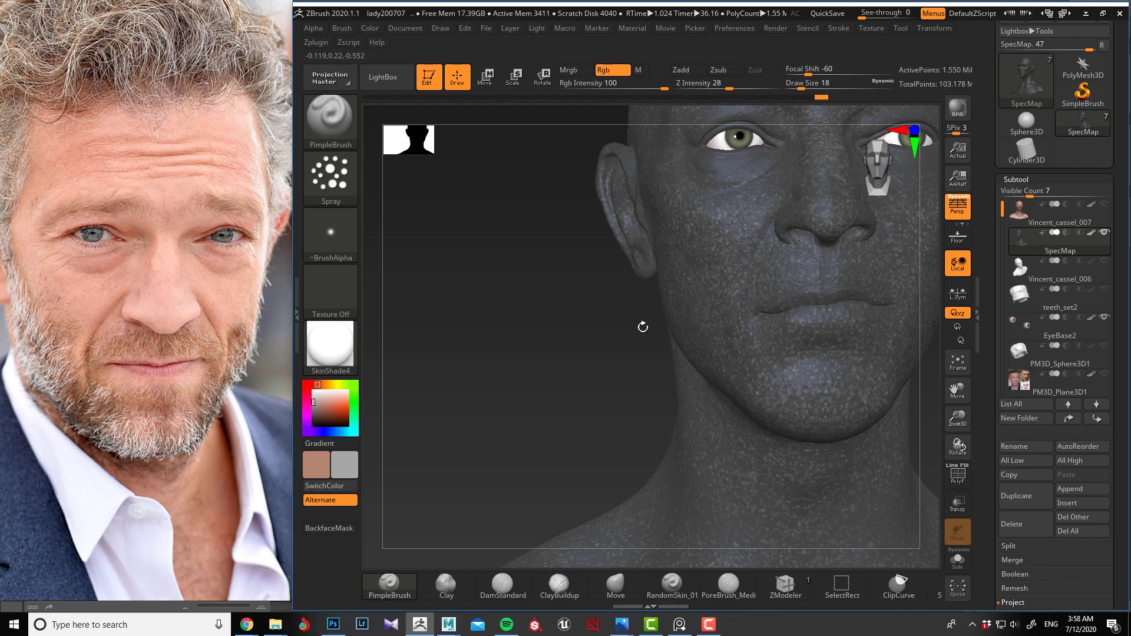
right_drag(644, 329, 700, 392)
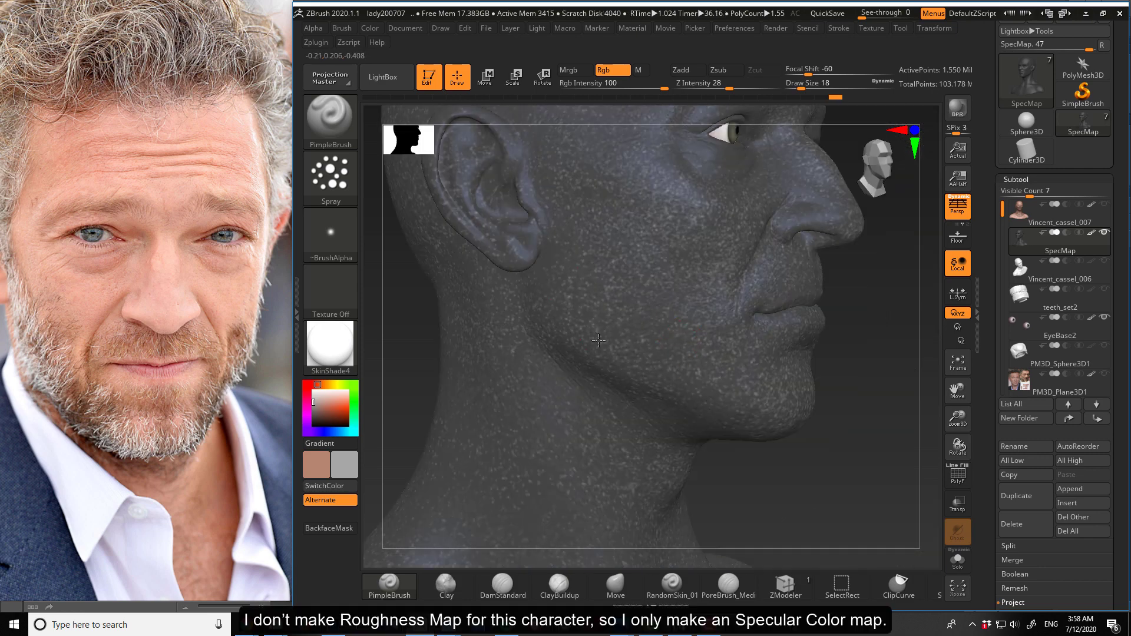
right_drag(799, 513, 820, 443)
right_drag(696, 348, 659, 330)
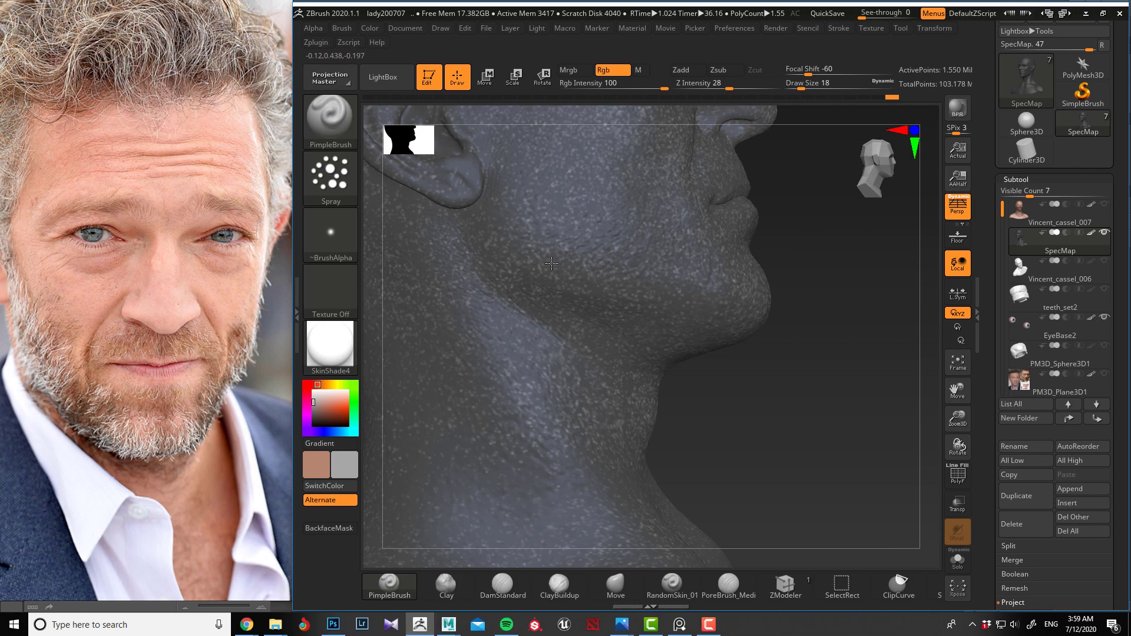
click(552, 263)
Step: Spray light specks over the ear and the skin around it
shift+drag(784, 301, 766, 299)
alt+drag(849, 413, 872, 530)
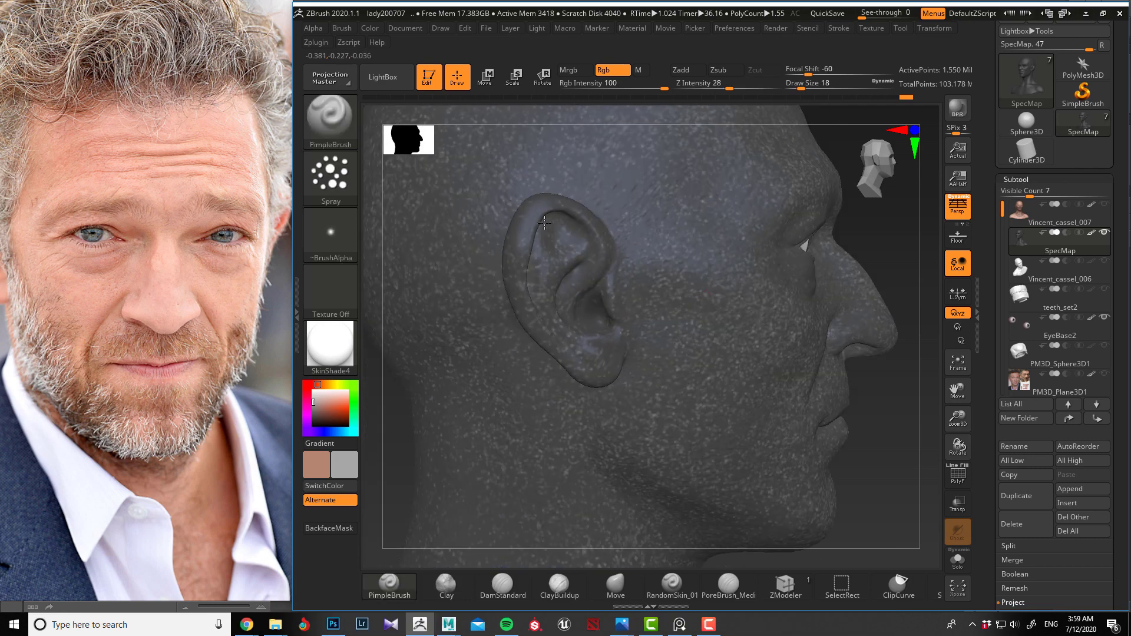
mouse_move(544, 223)
mouse_down()
mouse_move(538, 260)
mouse_move(559, 239)
mouse_up()
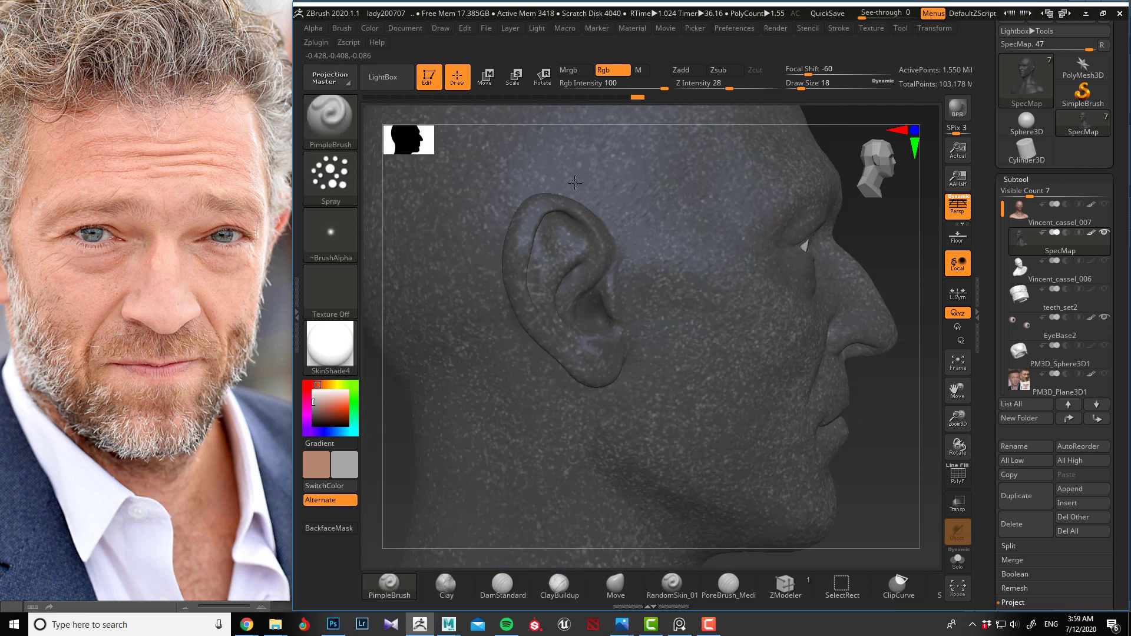
drag(877, 232, 736, 252)
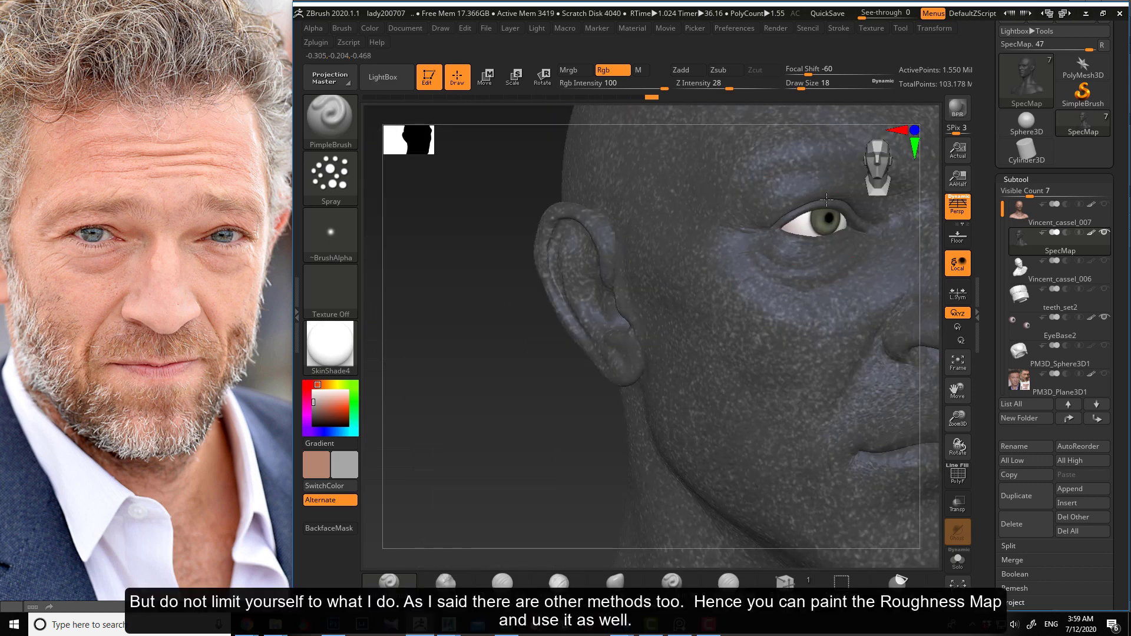
Step: Spray light specks over the top of the scalp, blending them into the upper forehead and sides of the skull
drag(480, 189, 442, 277)
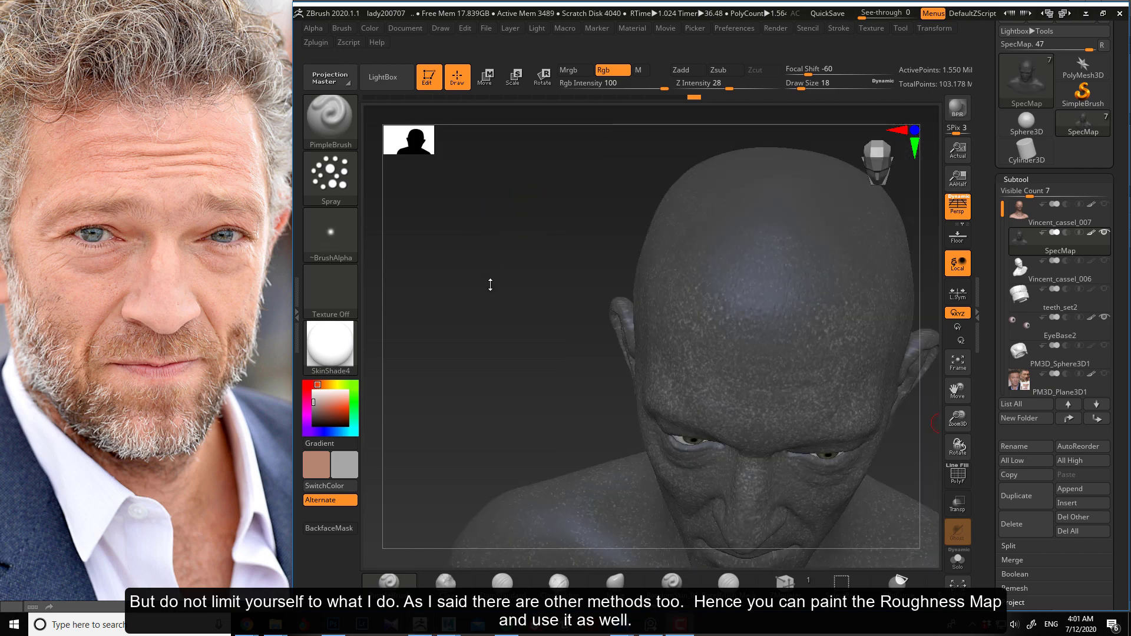
mouse_move(490, 284)
mouse_down()
mouse_move(483, 323)
mouse_move(536, 262)
mouse_move(718, 252)
mouse_up()
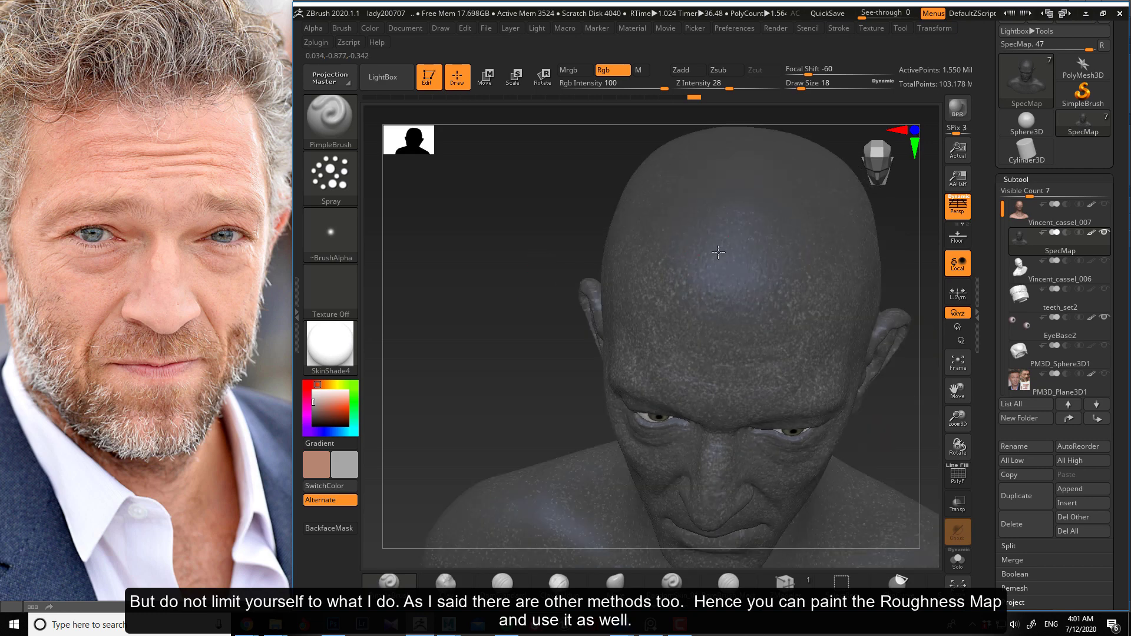
drag(530, 253, 707, 260)
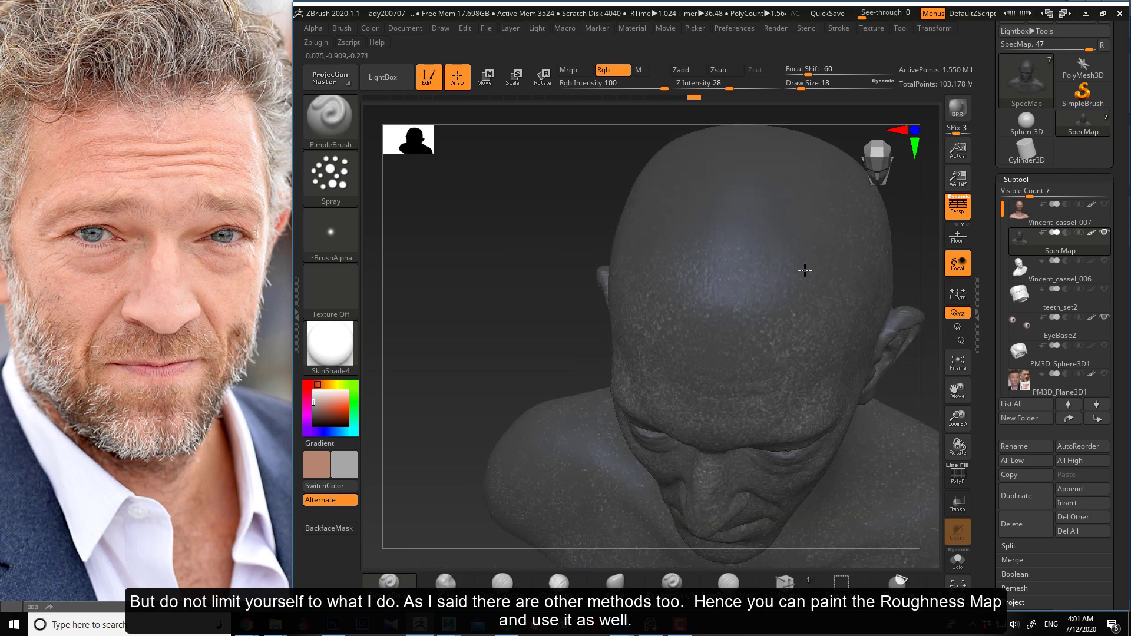
mouse_move(584, 243)
mouse_down()
mouse_move(515, 260)
mouse_move(695, 259)
mouse_up()
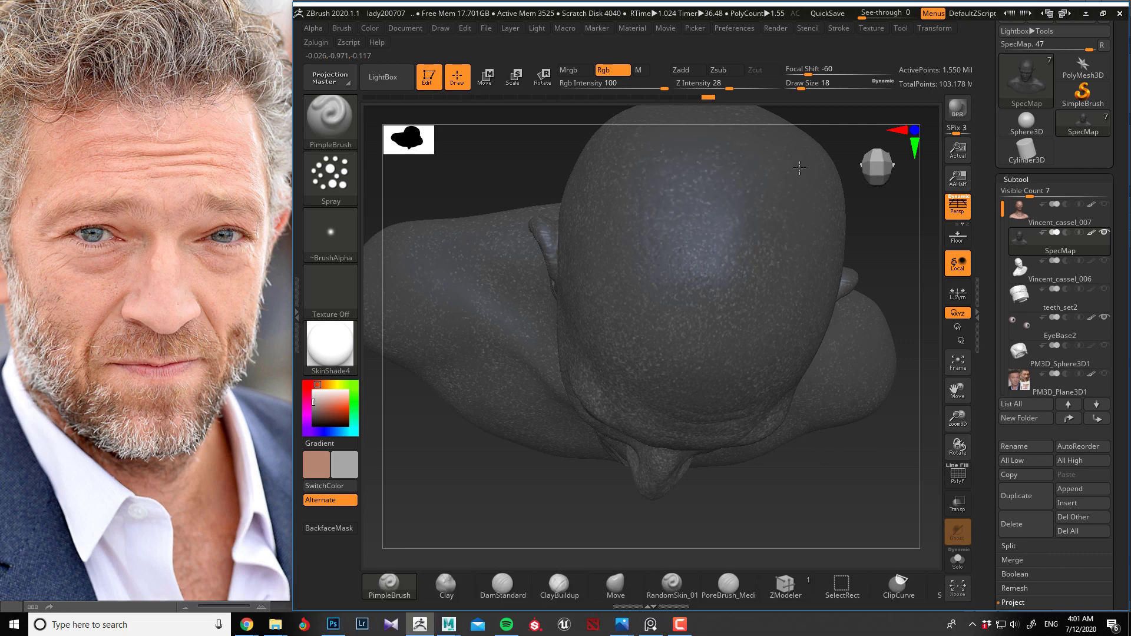
mouse_move(479, 164)
mouse_down()
mouse_move(550, 206)
mouse_move(551, 255)
mouse_move(773, 274)
mouse_up()
mouse_move(709, 175)
mouse_down()
mouse_move(536, 245)
mouse_move(608, 214)
mouse_move(450, 164)
mouse_move(664, 222)
mouse_up()
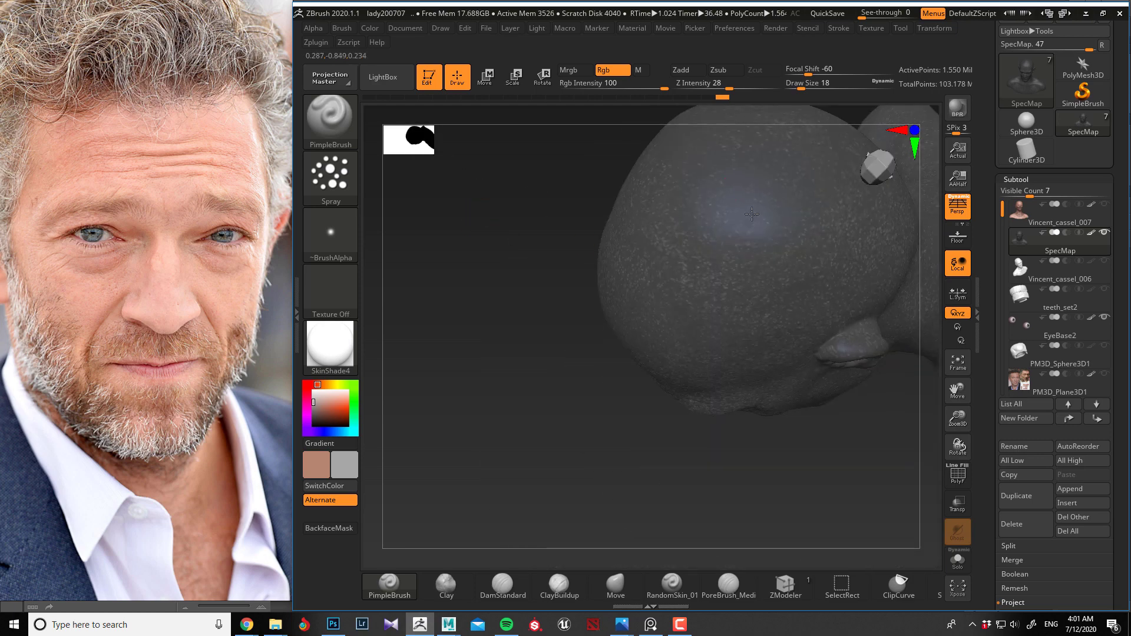
mouse_move(759, 211)
mouse_down()
mouse_move(512, 202)
mouse_move(649, 178)
mouse_up()
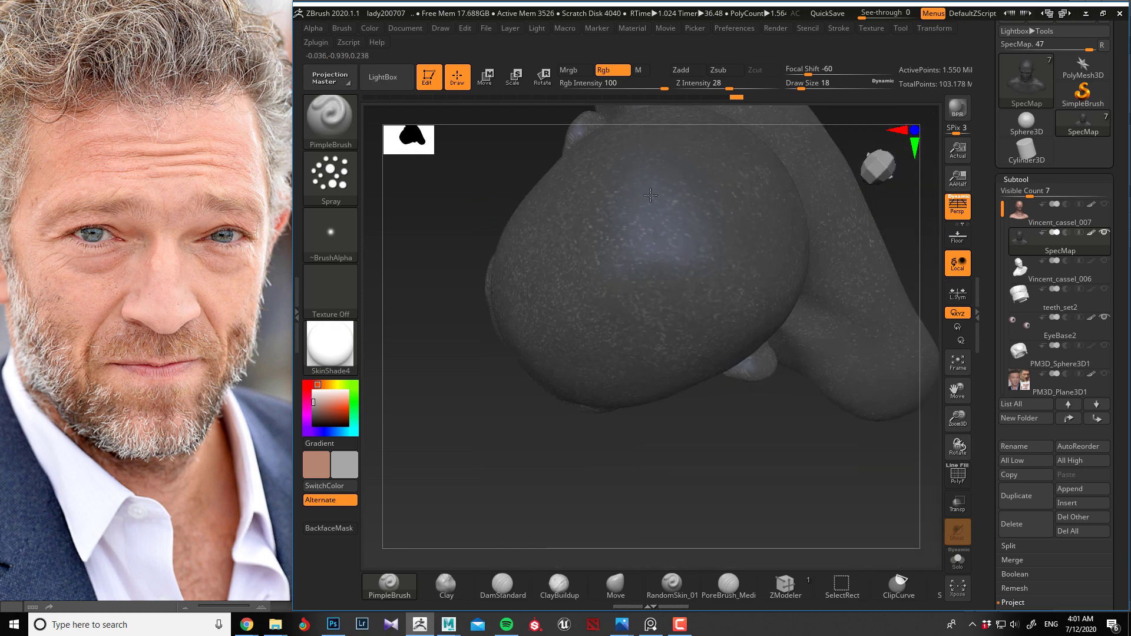
drag(429, 252, 394, 305)
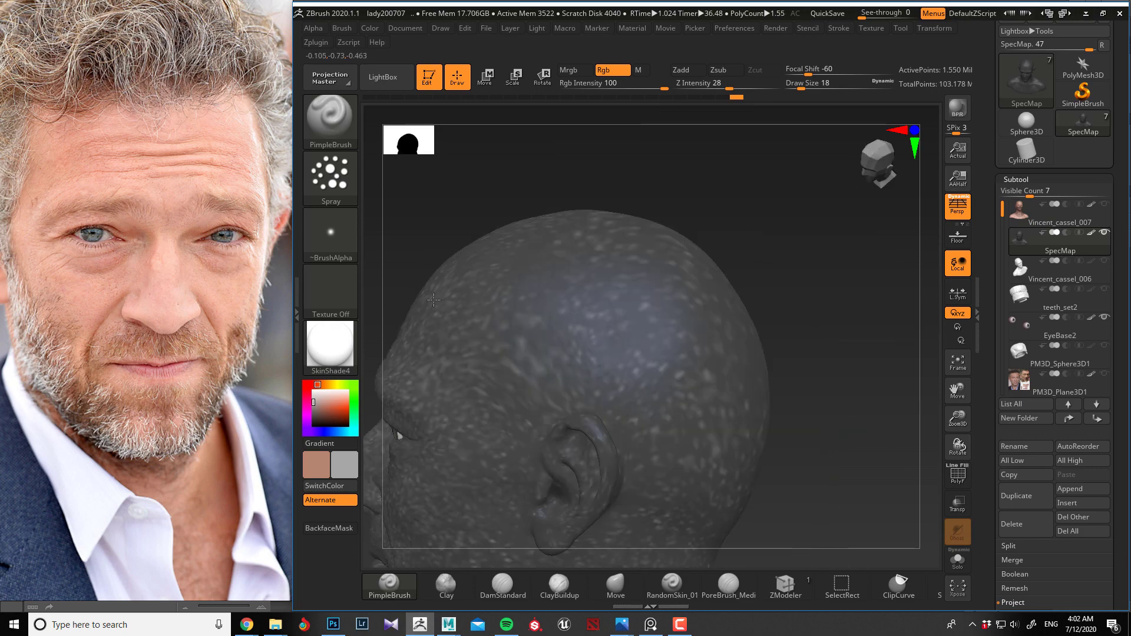
mouse_move(416, 239)
mouse_down()
mouse_move(449, 224)
mouse_move(693, 219)
mouse_up()
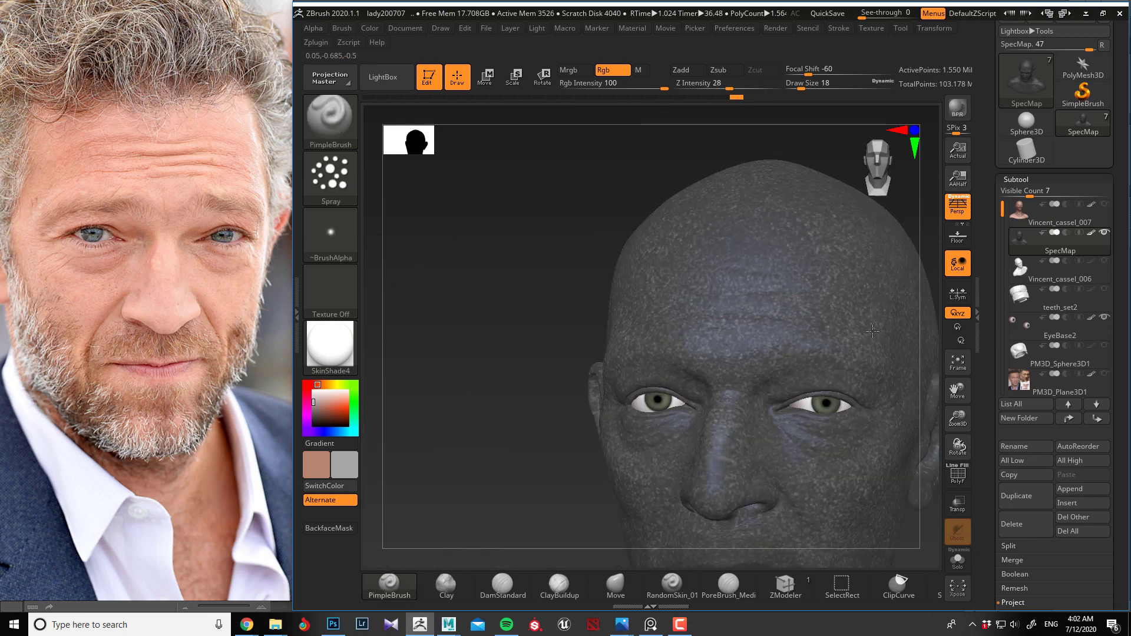
Step: Switch the paint color to white, reduce the draw size to 7 and spray bright specks over the lower lip
drag(495, 255, 731, 299)
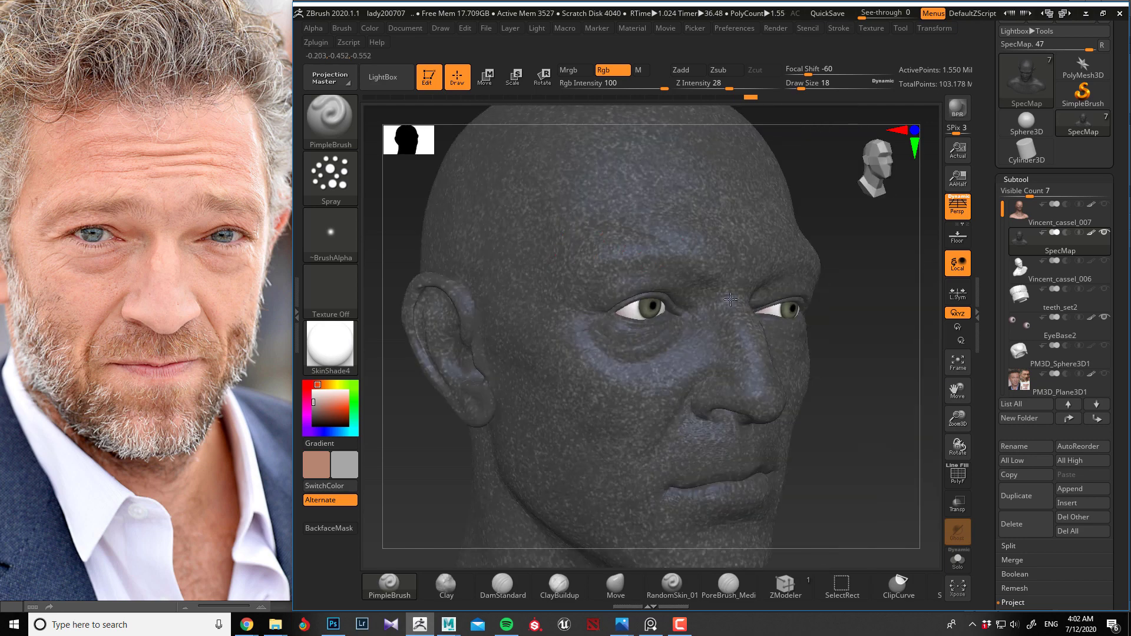
mouse_move(849, 397)
mouse_down()
mouse_move(770, 371)
mouse_move(873, 414)
mouse_move(856, 396)
mouse_up()
mouse_move(478, 350)
alt+mouse_down()
mouse_move(404, 359)
mouse_move(430, 344)
mouse_move(445, 397)
mouse_move(414, 378)
alt+mouse_up()
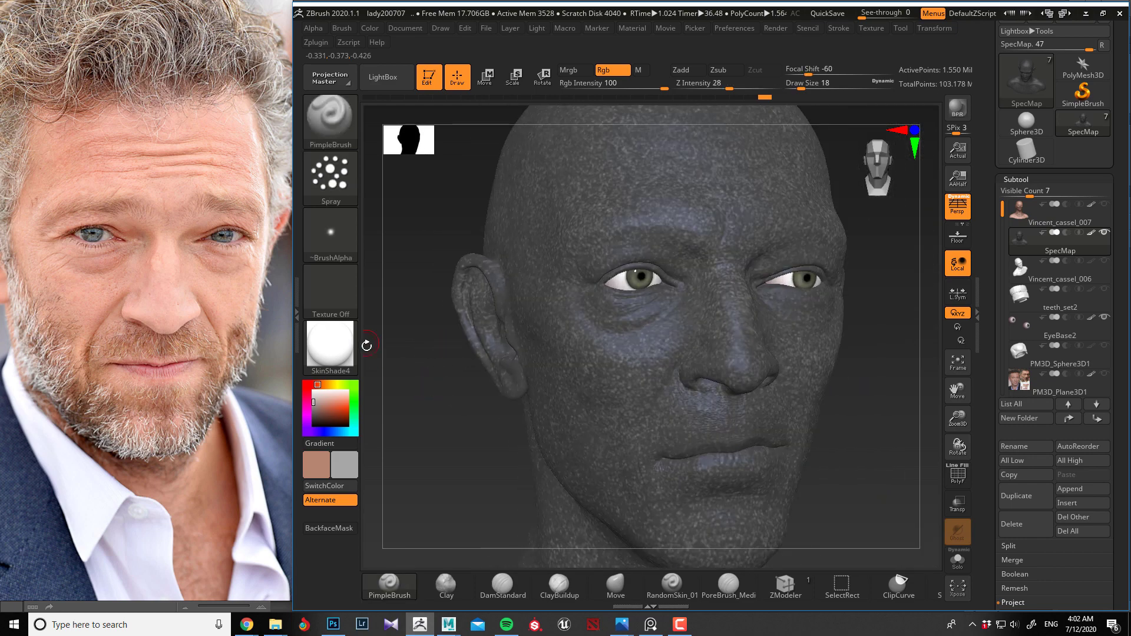
drag(315, 405, 303, 384)
mouse_move(424, 457)
alt+mouse_down()
mouse_move(435, 438)
mouse_move(412, 442)
alt+mouse_up()
mouse_move(413, 441)
alt+mouse_down()
mouse_move(436, 361)
mouse_move(422, 423)
mouse_move(427, 389)
alt+mouse_up()
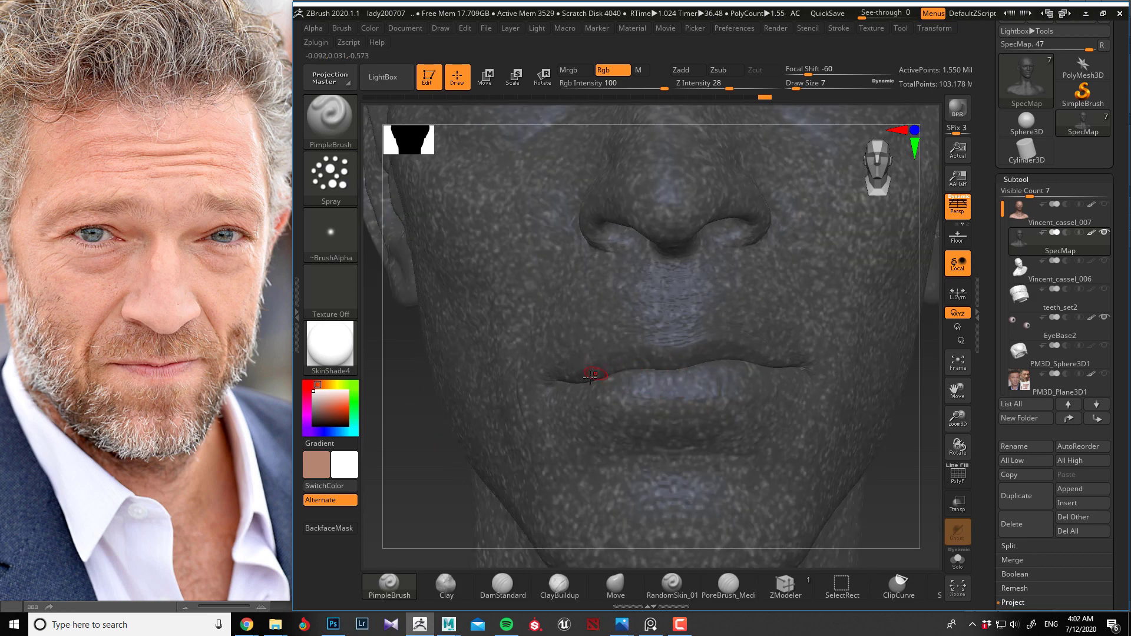
key(bracketleft)
key(bracketleft)
key(bracketleft)
key(bracketleft)
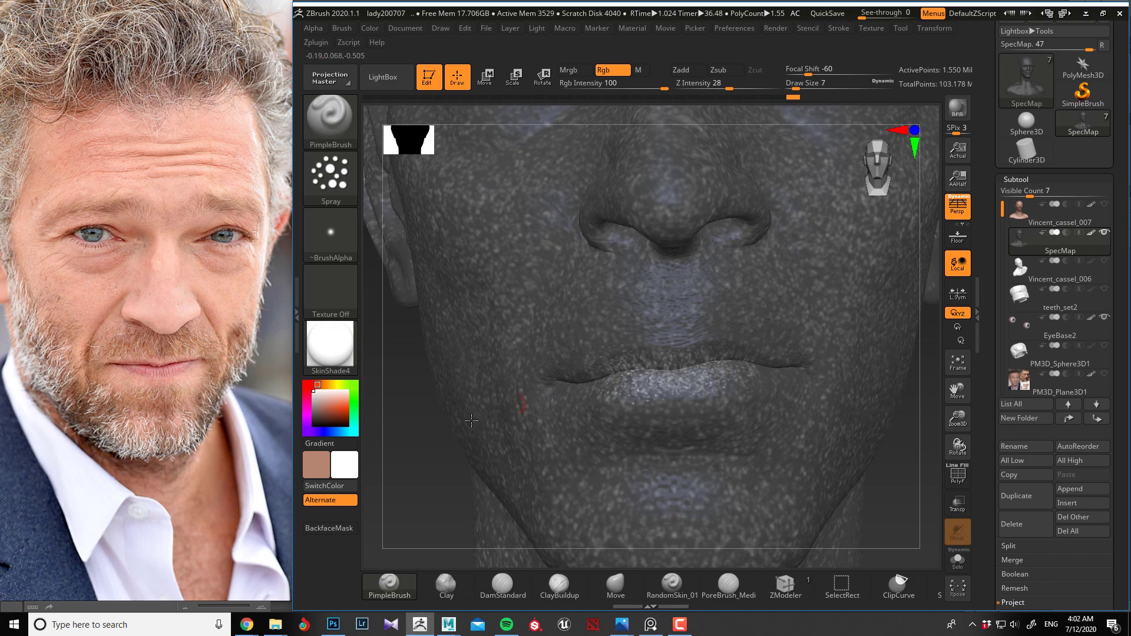
Step: Spray dense white specks along both lips out to the mouth corners at draw size 4
mouse_move(471, 421)
mouse_down()
mouse_move(396, 448)
mouse_move(486, 443)
mouse_move(675, 321)
mouse_move(712, 314)
mouse_move(706, 321)
mouse_move(714, 310)
mouse_move(845, 344)
mouse_up()
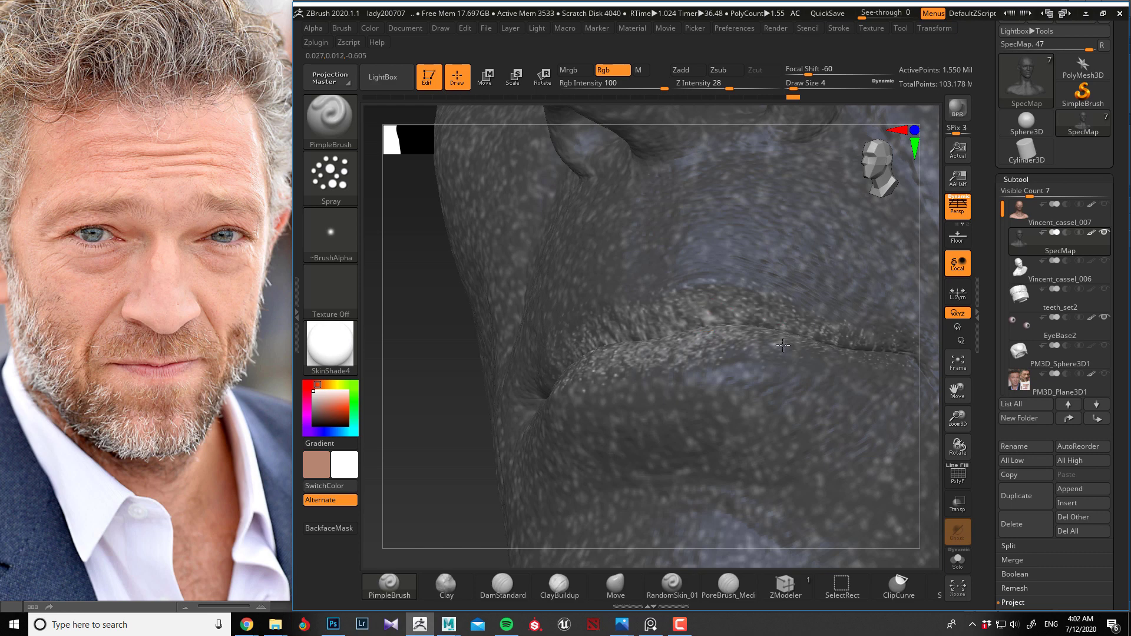
right_drag(575, 341, 631, 343)
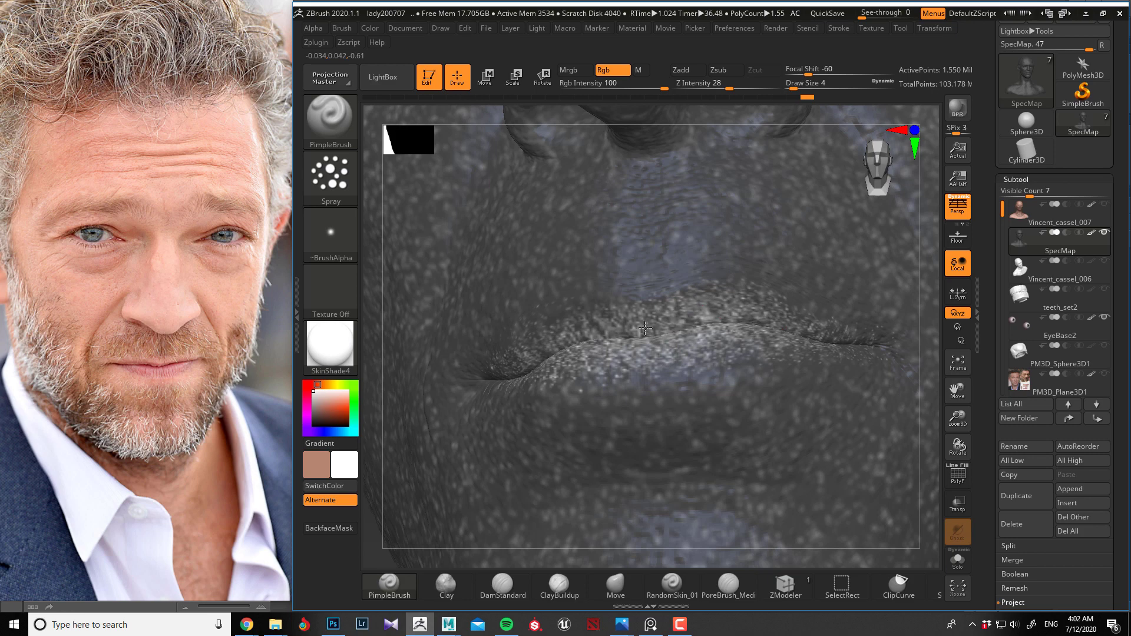
drag(379, 354, 536, 345)
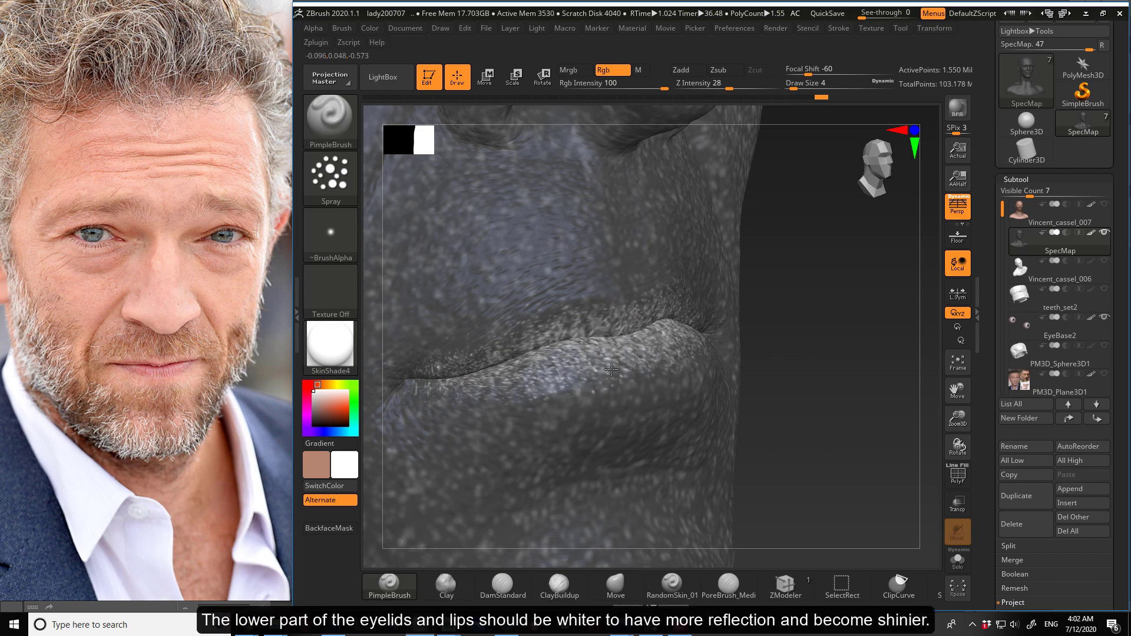
drag(813, 347, 657, 319)
drag(554, 329, 609, 310)
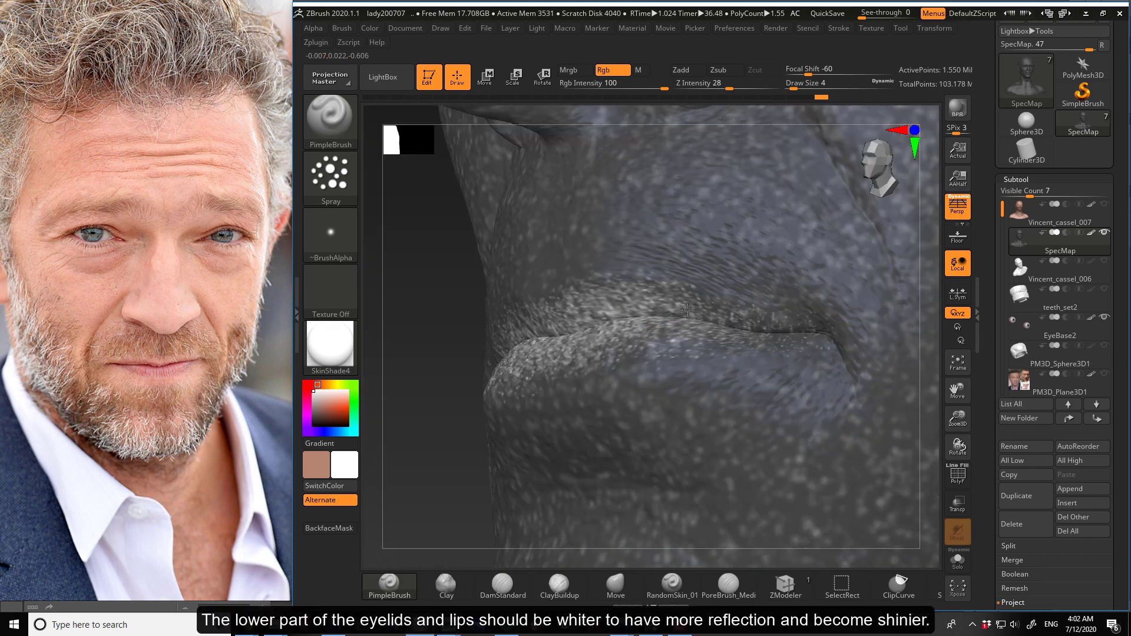
mouse_move(747, 331)
mouse_down()
mouse_move(808, 334)
mouse_move(787, 334)
mouse_up()
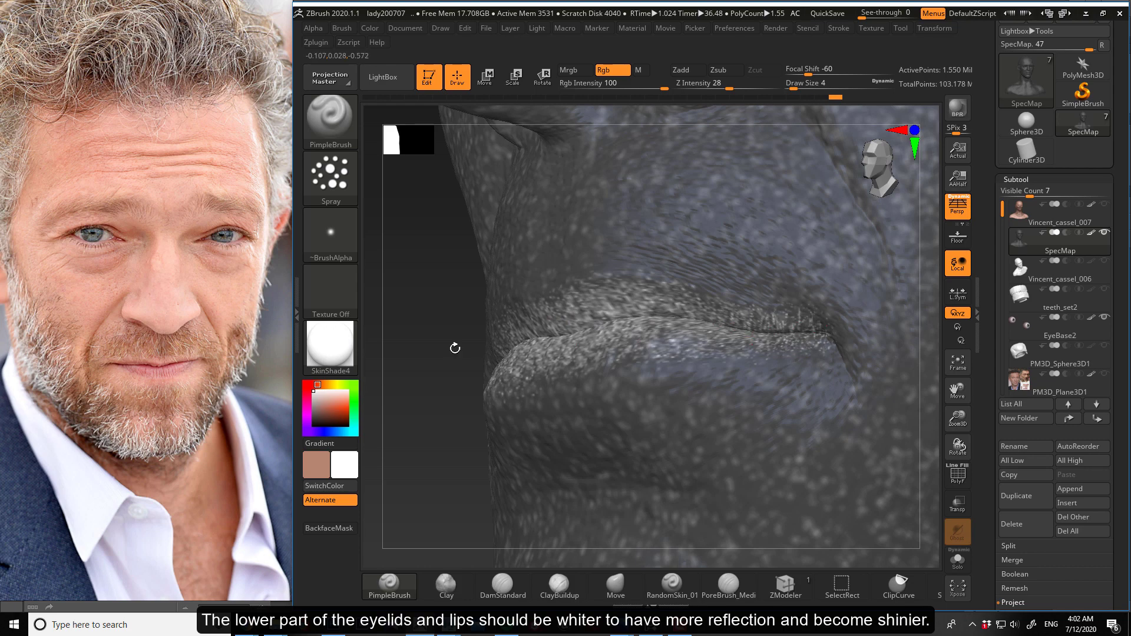
drag(428, 344, 489, 343)
drag(710, 315, 766, 324)
Step: Sample a dark gray from the skin and touch up the lips and their edges with a very small brush
key([)
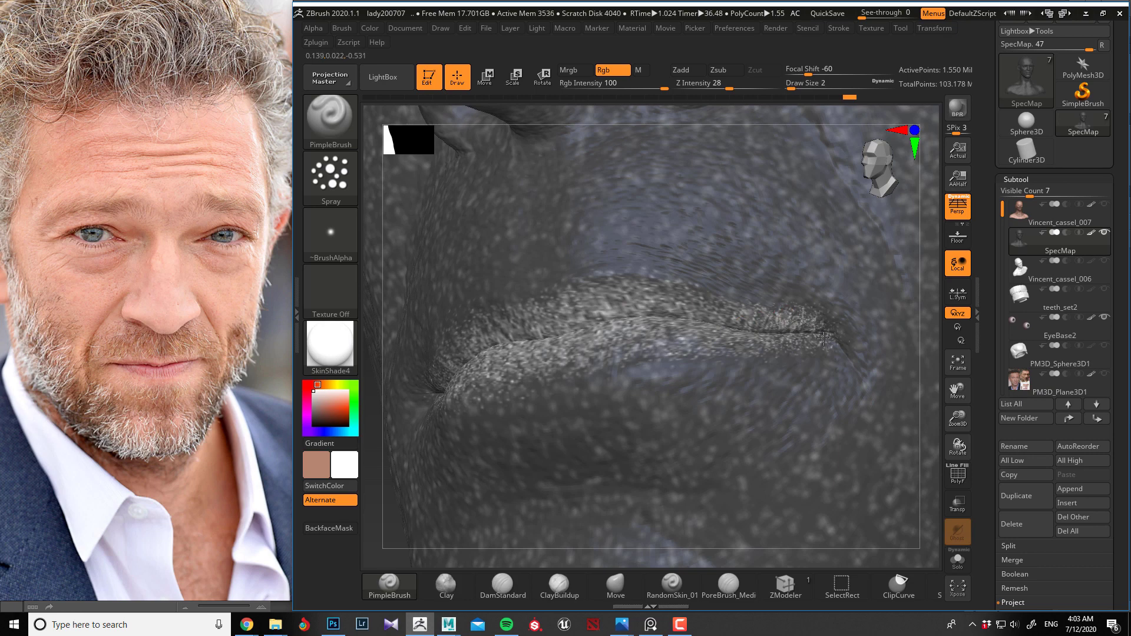
click(653, 293)
key(c)
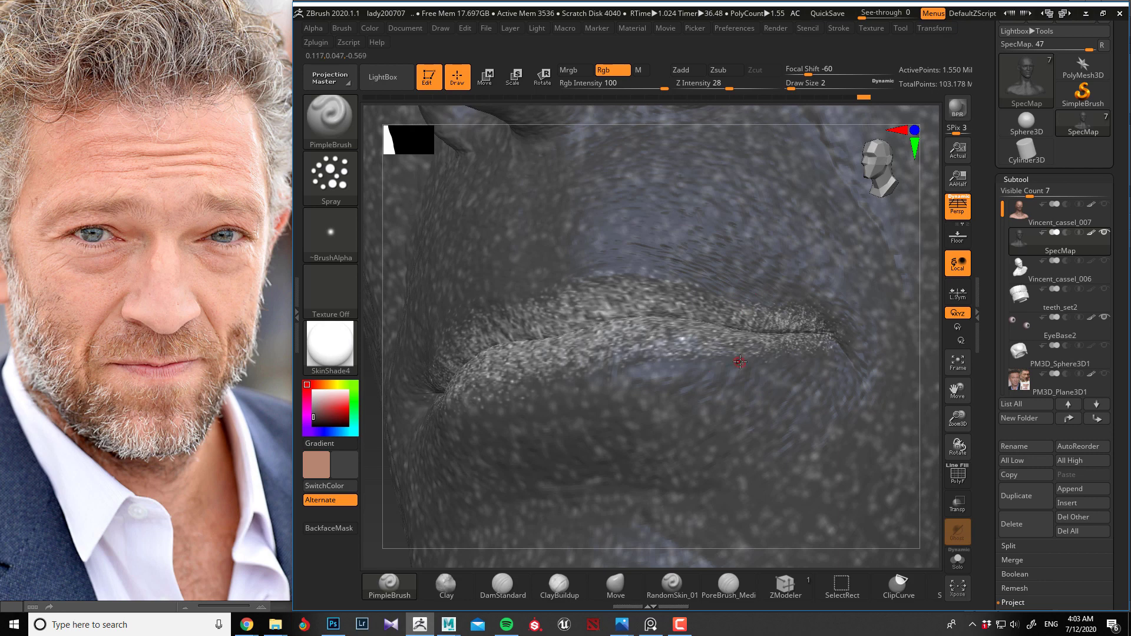
click(781, 362)
drag(378, 334, 415, 372)
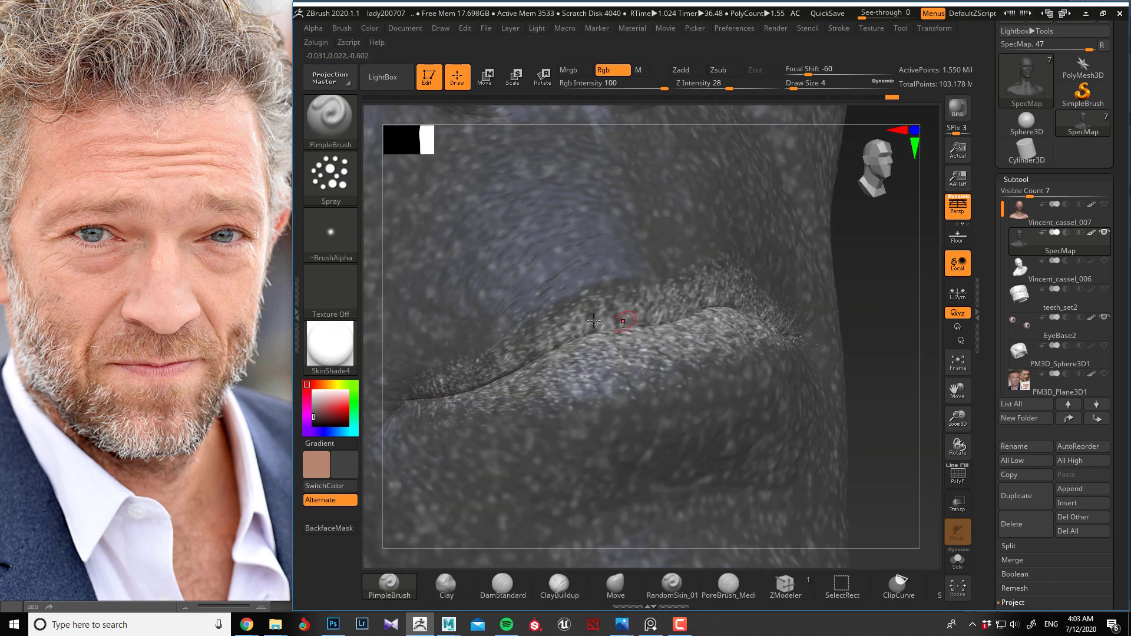
mouse_move(315, 416)
mouse_down()
mouse_move(309, 390)
mouse_move(314, 420)
mouse_up()
mouse_move(512, 372)
mouse_down()
mouse_move(484, 380)
mouse_move(548, 346)
mouse_up()
Step: Return the color to white, choose Alpha 50 and spray finer specks across the upper and lower lips
drag(318, 406, 305, 384)
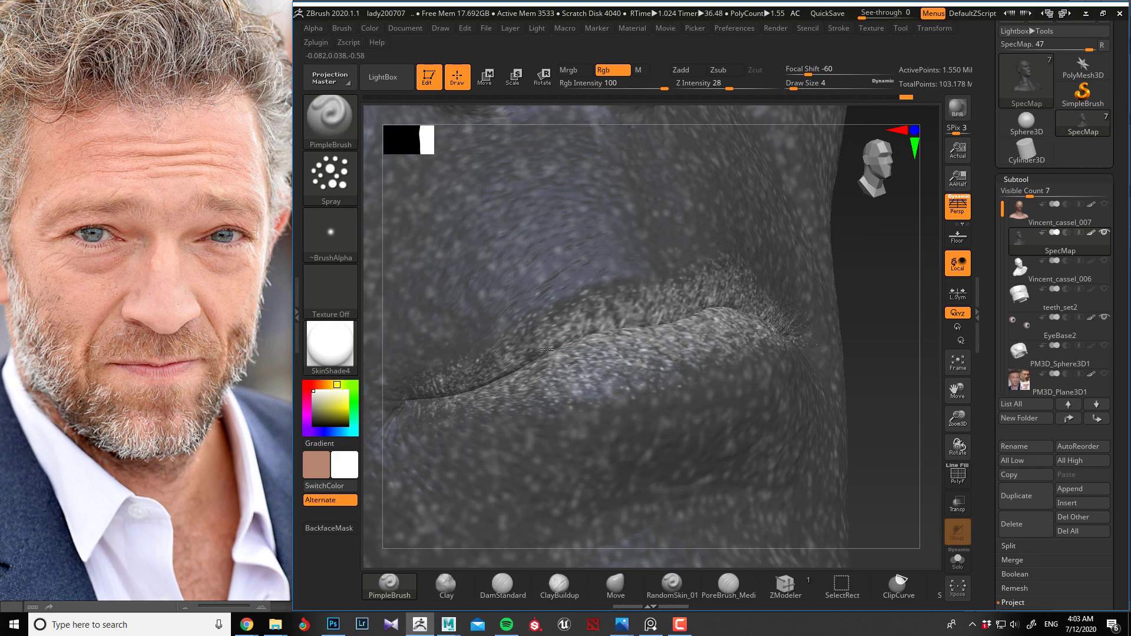
click(320, 228)
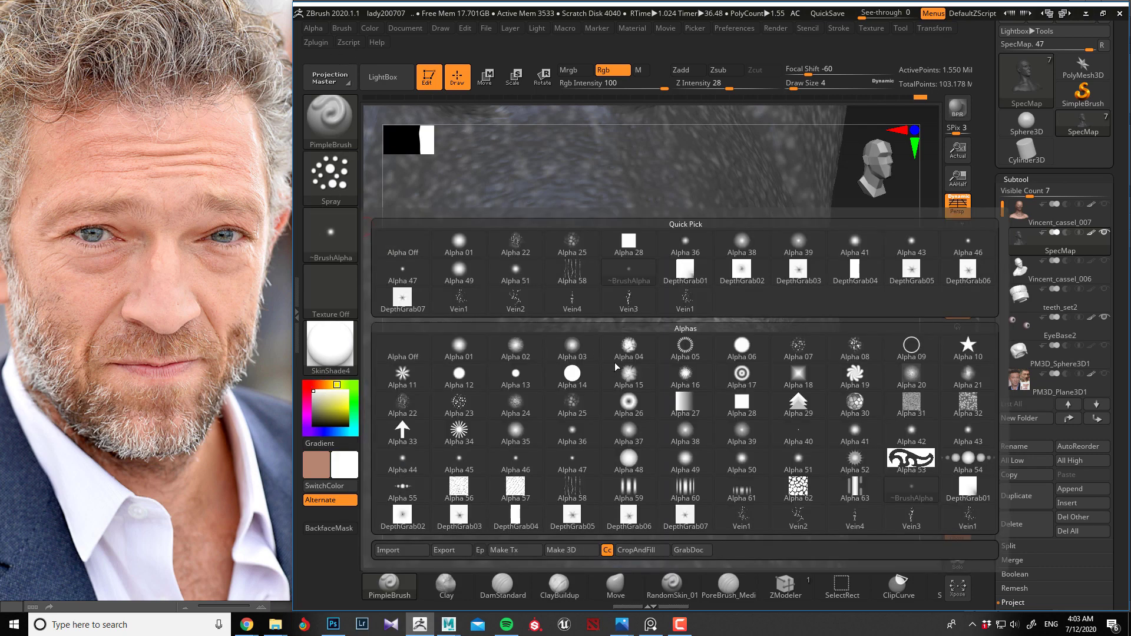
click(738, 461)
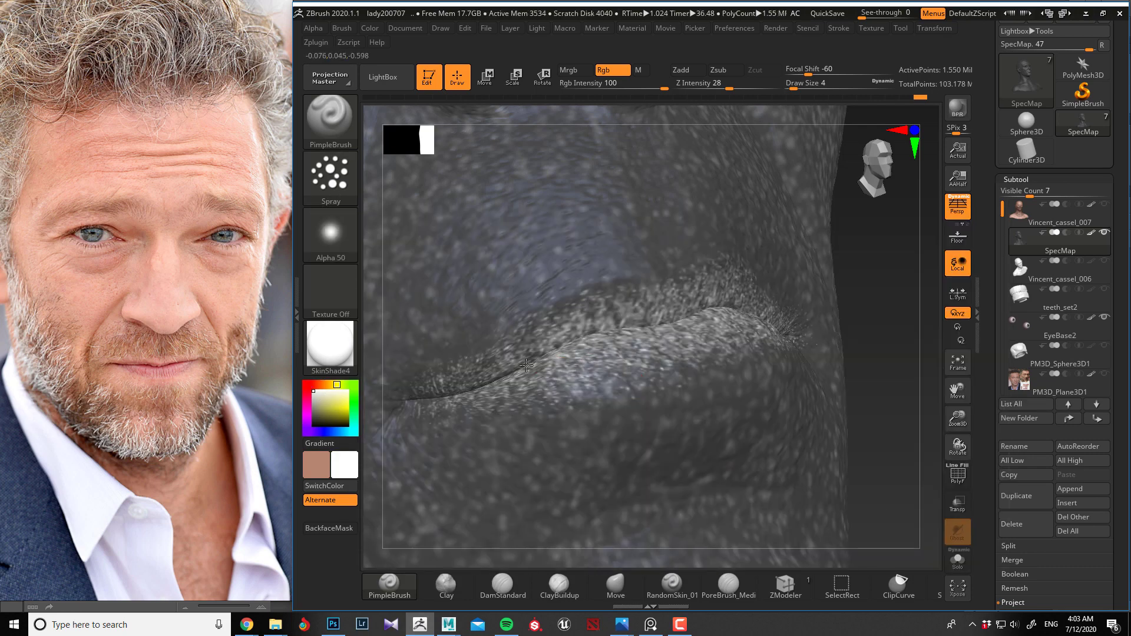
mouse_move(474, 376)
mouse_down()
mouse_move(495, 362)
mouse_move(488, 376)
mouse_up()
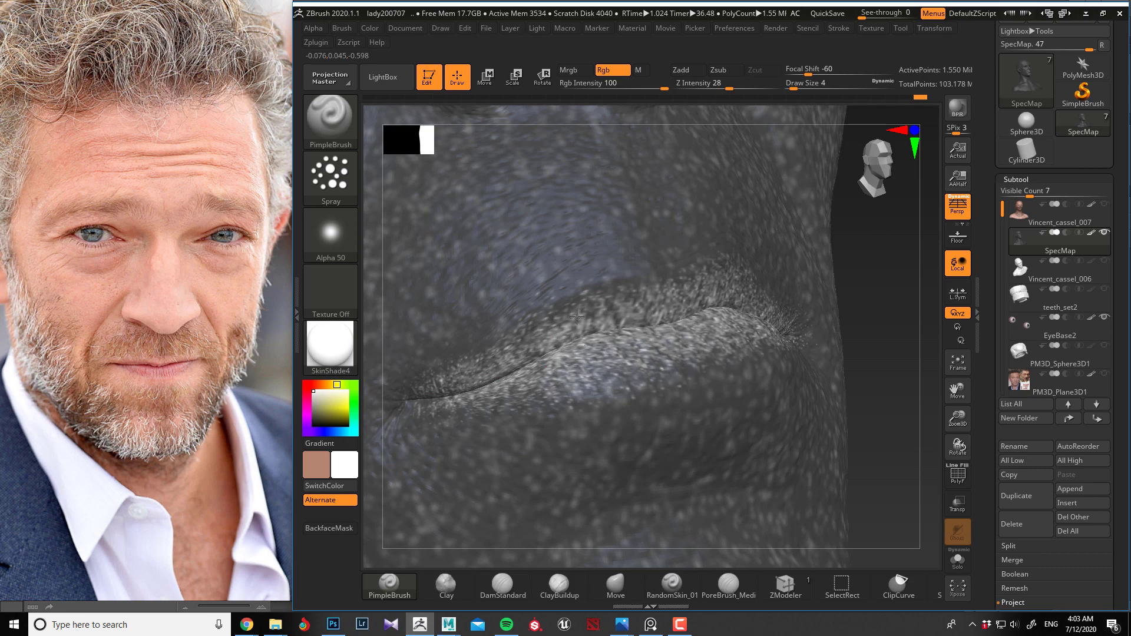
mouse_move(577, 317)
mouse_down()
mouse_move(604, 297)
mouse_move(676, 306)
mouse_move(691, 293)
mouse_move(622, 345)
mouse_move(616, 368)
mouse_move(545, 380)
mouse_move(727, 342)
mouse_up()
drag(853, 373, 695, 369)
mouse_move(710, 309)
mouse_down()
mouse_move(758, 283)
mouse_move(818, 280)
mouse_move(881, 303)
mouse_move(792, 312)
mouse_move(759, 342)
mouse_move(773, 334)
mouse_up()
mouse_move(408, 318)
alt+mouse_down()
mouse_move(462, 352)
mouse_move(426, 354)
alt+mouse_up()
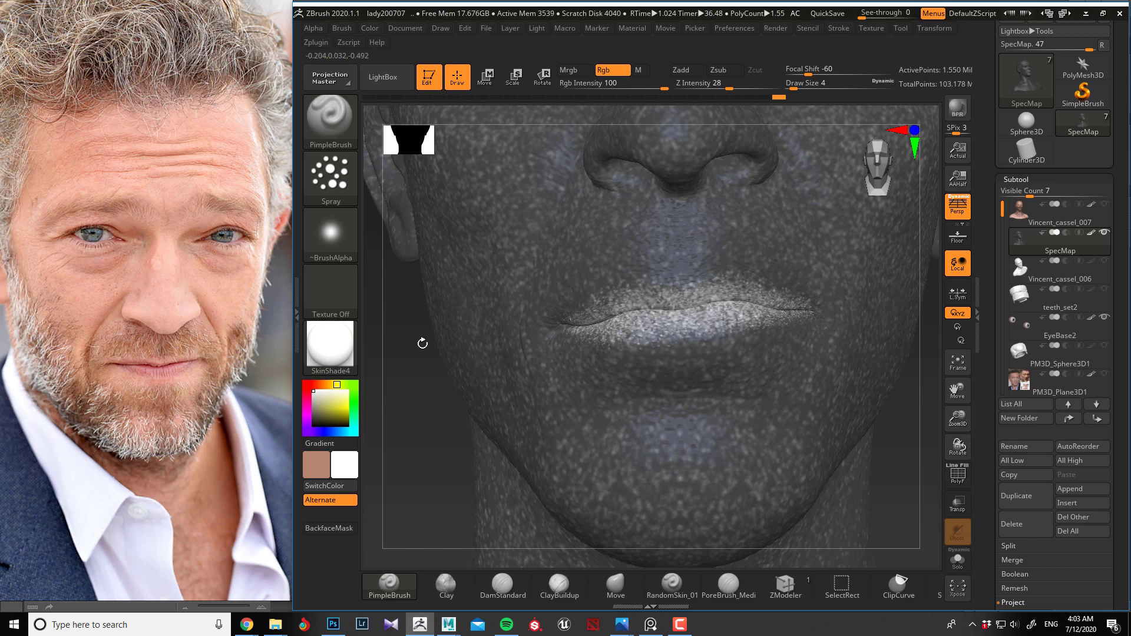
Step: Spray dense white specks along the lower eyelid rim of the bust's right eye at draw size 3
alt+drag(405, 328, 554, 480)
alt+drag(422, 402, 490, 508)
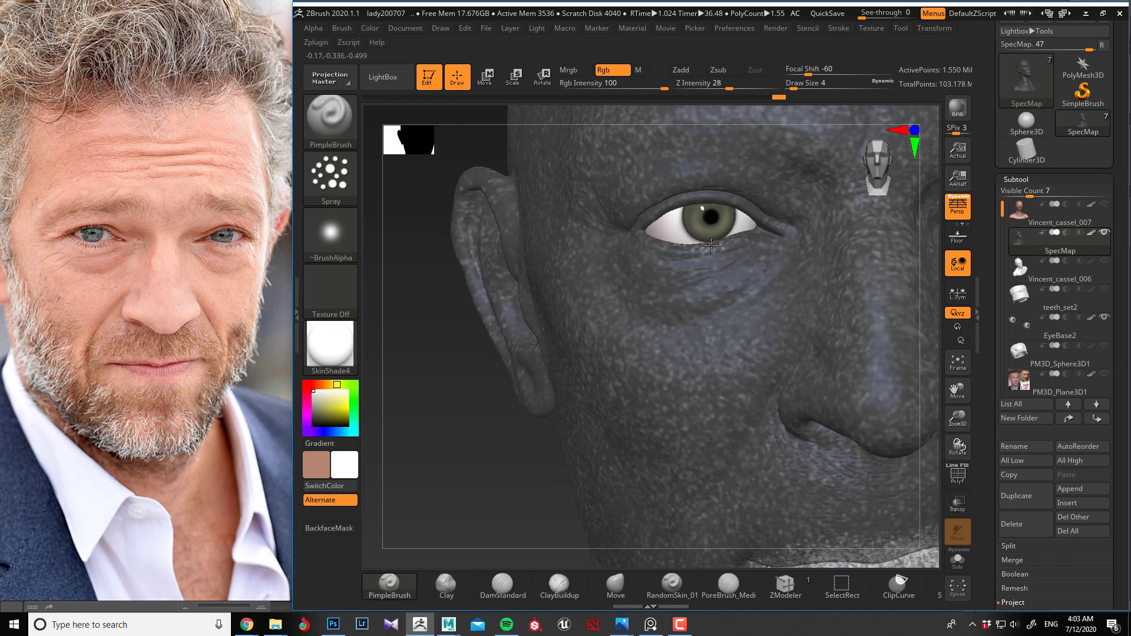
alt+drag(445, 373, 500, 465)
mouse_move(591, 326)
mouse_down()
mouse_move(575, 354)
mouse_move(579, 340)
mouse_up()
mouse_move(373, 269)
mouse_down()
mouse_move(502, 308)
mouse_move(573, 347)
mouse_move(678, 364)
mouse_move(632, 360)
mouse_move(710, 361)
mouse_move(799, 324)
mouse_move(757, 344)
mouse_move(786, 330)
mouse_up()
mouse_move(603, 350)
mouse_down()
mouse_move(628, 359)
mouse_move(592, 352)
mouse_move(662, 367)
mouse_up()
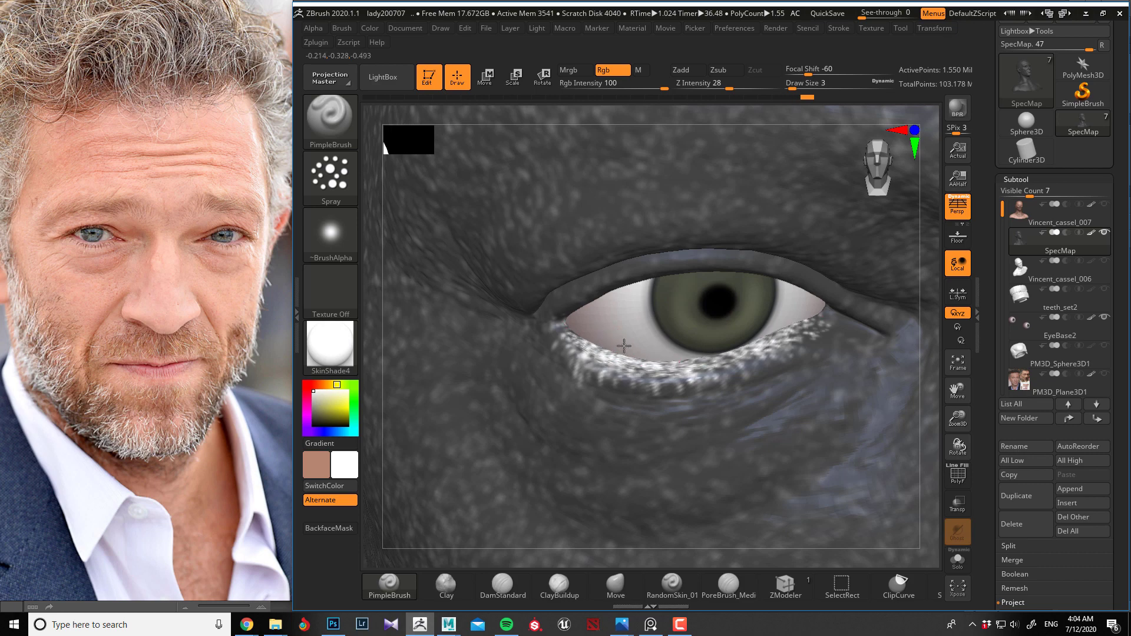
Step: Spray white specks along the upper eyelid rim of the right eye, filling the inner and outer corners
drag(376, 289, 400, 157)
mouse_move(561, 333)
mouse_down()
mouse_move(636, 278)
mouse_move(678, 274)
mouse_move(749, 316)
mouse_move(787, 363)
mouse_up()
drag(567, 114, 589, 194)
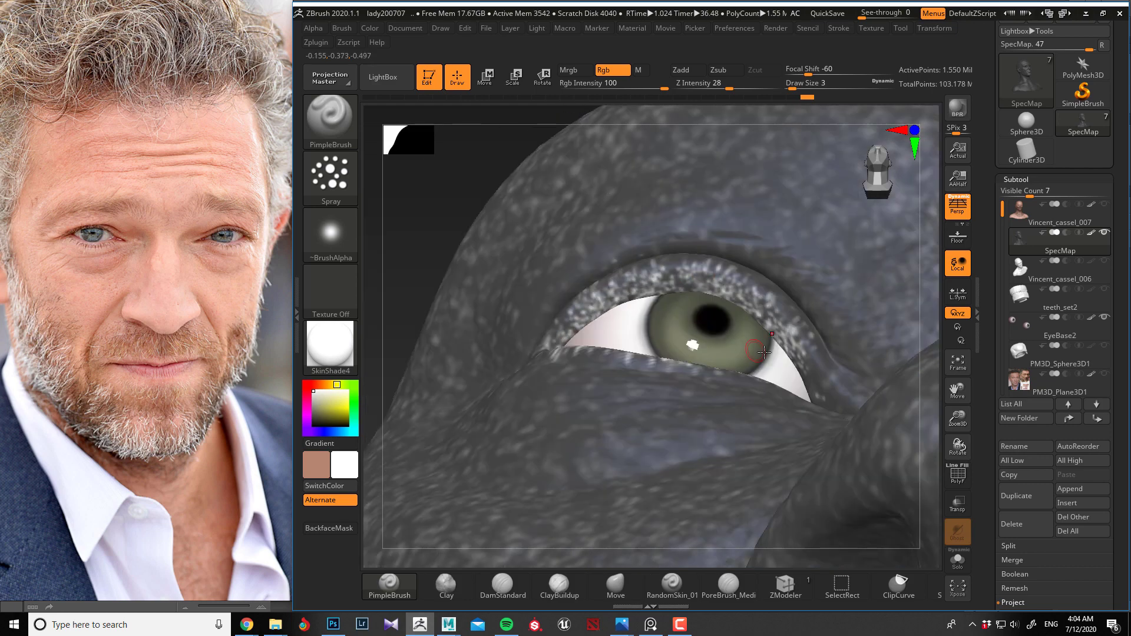
drag(796, 355, 848, 416)
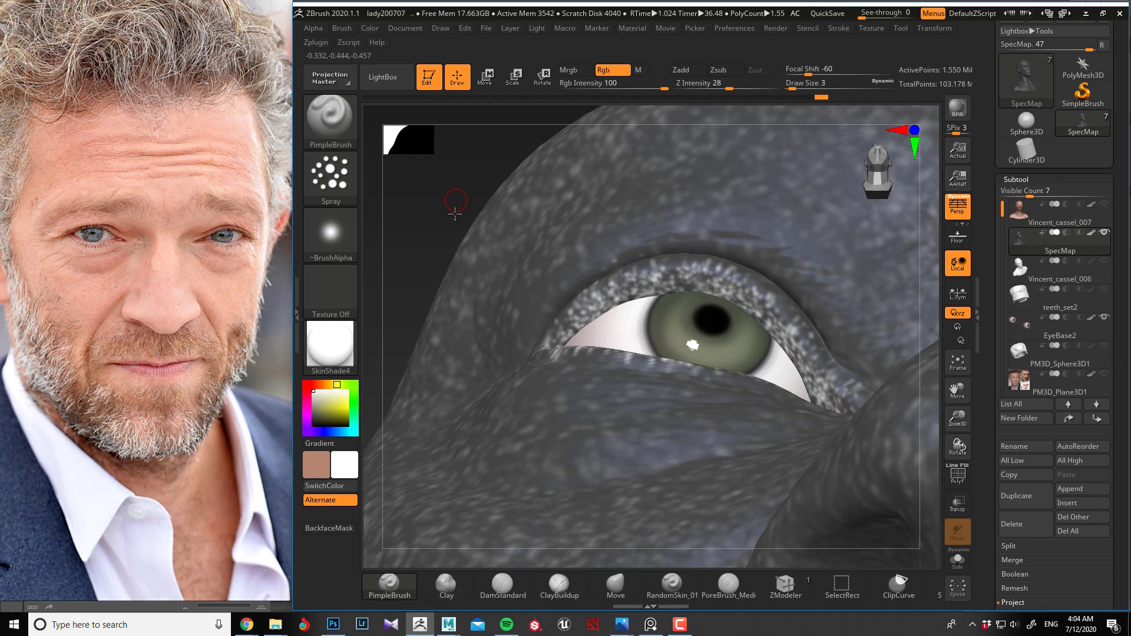
drag(454, 211, 478, 259)
mouse_move(821, 412)
mouse_down()
mouse_move(849, 426)
mouse_move(825, 406)
mouse_move(814, 366)
mouse_move(743, 298)
mouse_move(696, 281)
mouse_move(645, 281)
mouse_move(560, 321)
mouse_move(700, 290)
mouse_move(778, 318)
mouse_up()
mouse_move(681, 285)
mouse_down()
mouse_move(846, 412)
mouse_move(808, 371)
mouse_up()
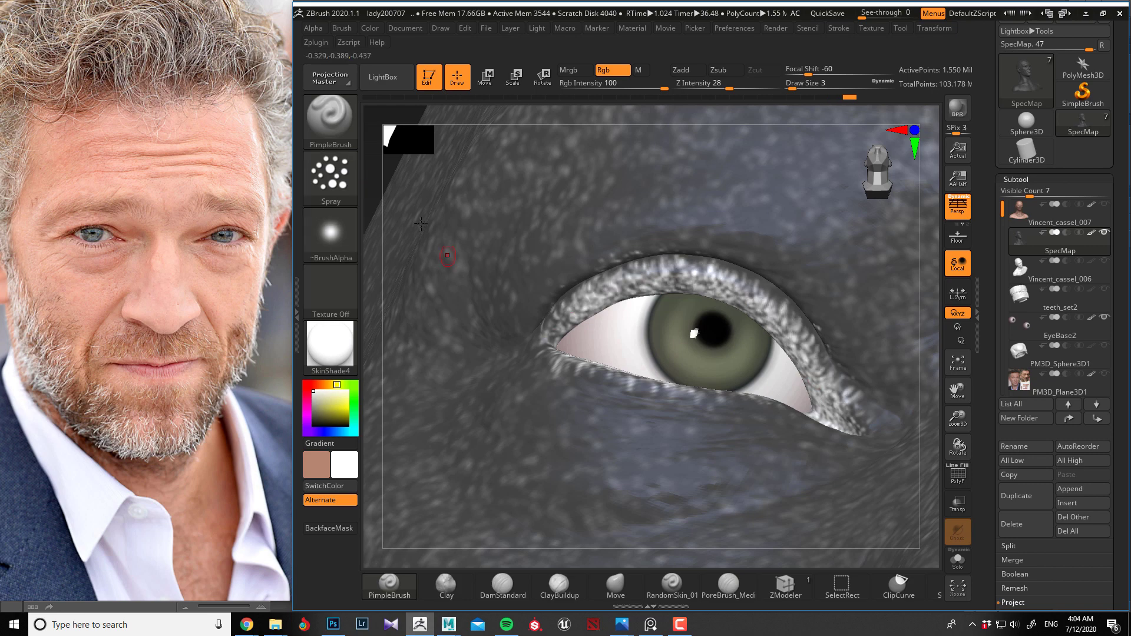
mouse_move(369, 248)
mouse_down()
mouse_move(707, 393)
mouse_move(766, 387)
mouse_move(834, 410)
mouse_move(778, 413)
mouse_move(586, 313)
mouse_up()
Step: Turn the brush alpha off and spray soft light patches under both eyes
drag(417, 246, 369, 224)
click(330, 233)
click(402, 247)
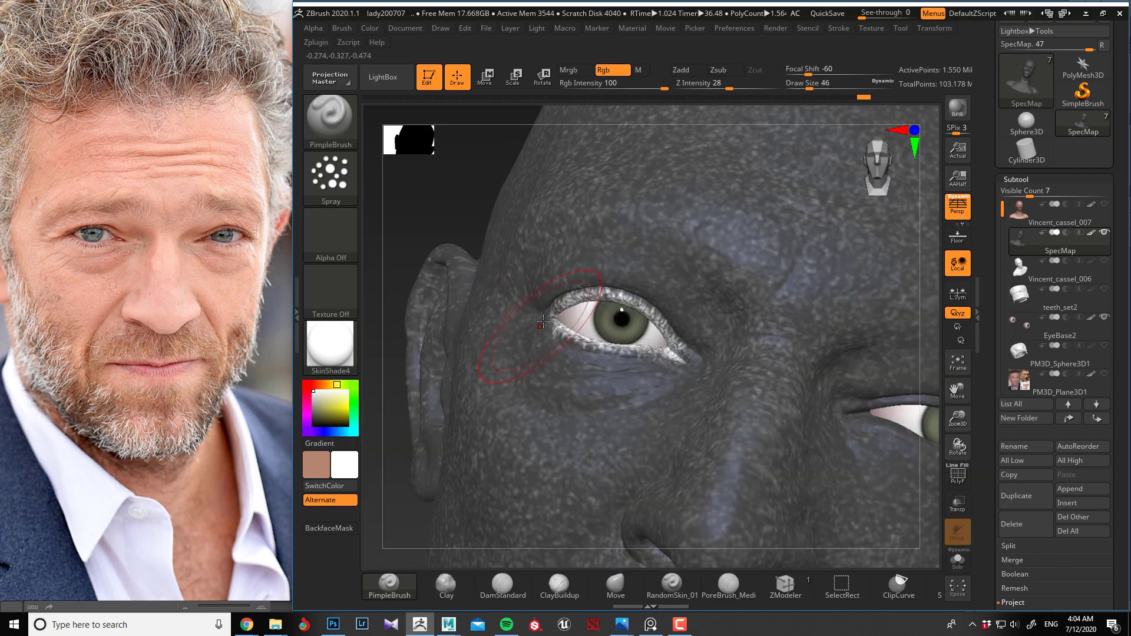
click(564, 304)
mouse_move(549, 308)
mouse_down()
mouse_move(605, 295)
mouse_move(662, 322)
mouse_move(671, 345)
mouse_move(669, 327)
mouse_move(683, 361)
mouse_move(559, 341)
mouse_move(639, 361)
mouse_move(615, 370)
mouse_up()
mouse_move(690, 369)
mouse_down()
mouse_move(611, 397)
mouse_move(648, 401)
mouse_move(595, 407)
mouse_move(560, 383)
mouse_move(590, 372)
mouse_up()
drag(455, 222, 525, 264)
drag(829, 436, 843, 423)
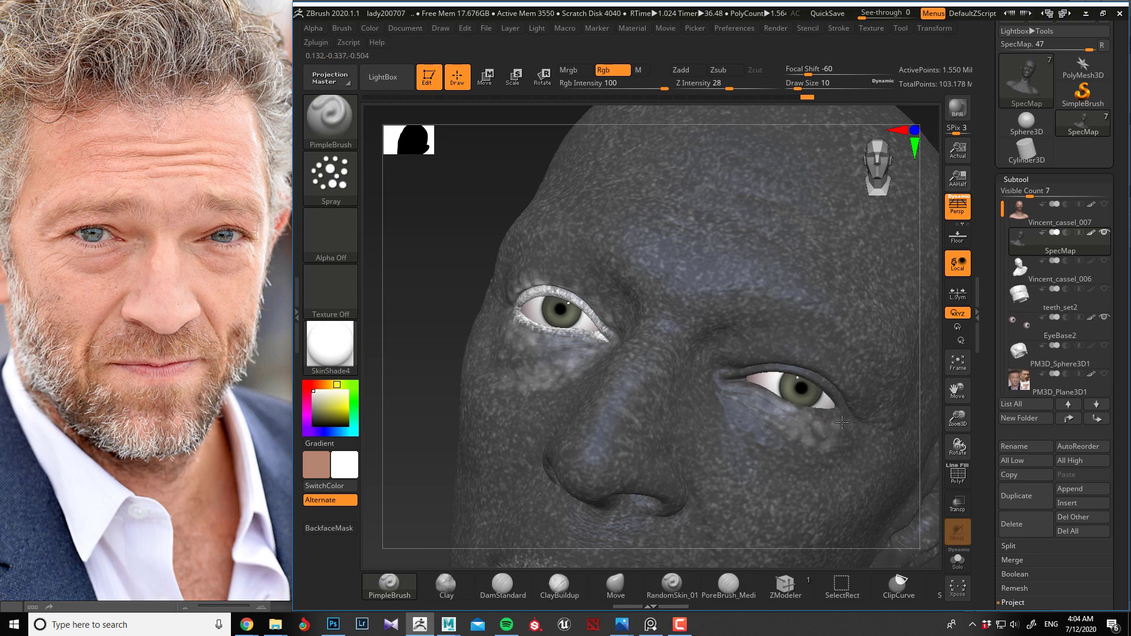
mouse_move(777, 442)
mouse_down()
mouse_move(736, 421)
mouse_move(783, 459)
mouse_move(720, 370)
mouse_move(813, 349)
mouse_move(837, 395)
mouse_move(825, 417)
mouse_move(776, 392)
mouse_up()
Step: Reduce the draw size to 4 and paint the upper and lower eyelid rims of the bust's left eye white
mouse_move(447, 250)
mouse_down()
mouse_move(500, 278)
mouse_move(519, 330)
mouse_up()
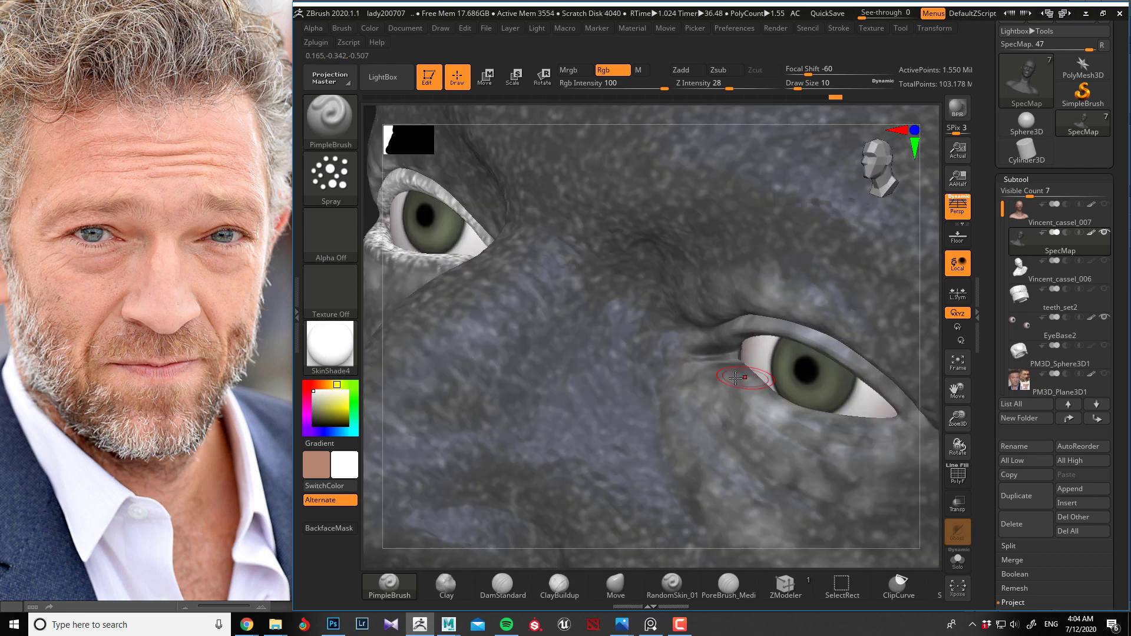
key(bracketleft)
key(bracketleft)
mouse_move(742, 370)
mouse_down()
mouse_move(713, 383)
mouse_move(724, 339)
mouse_move(830, 356)
mouse_up()
mouse_move(741, 383)
mouse_down()
mouse_move(816, 416)
mouse_move(901, 419)
mouse_up()
mouse_move(377, 283)
mouse_down()
mouse_move(475, 253)
mouse_move(531, 260)
mouse_up()
mouse_move(699, 358)
mouse_down()
mouse_move(832, 366)
mouse_move(877, 404)
mouse_move(852, 369)
mouse_up()
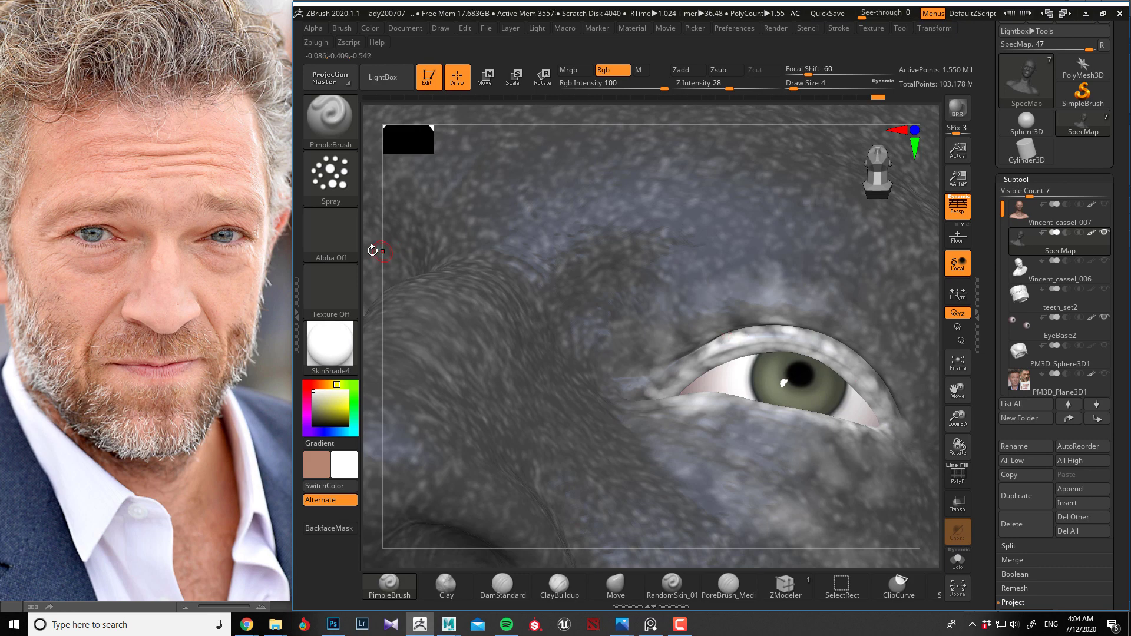
Step: Brighten the right eye's lid rims and corners with additional white strokes
drag(373, 250, 836, 348)
mouse_move(608, 370)
mouse_down()
mouse_move(688, 372)
mouse_move(745, 407)
mouse_up()
drag(439, 348, 413, 401)
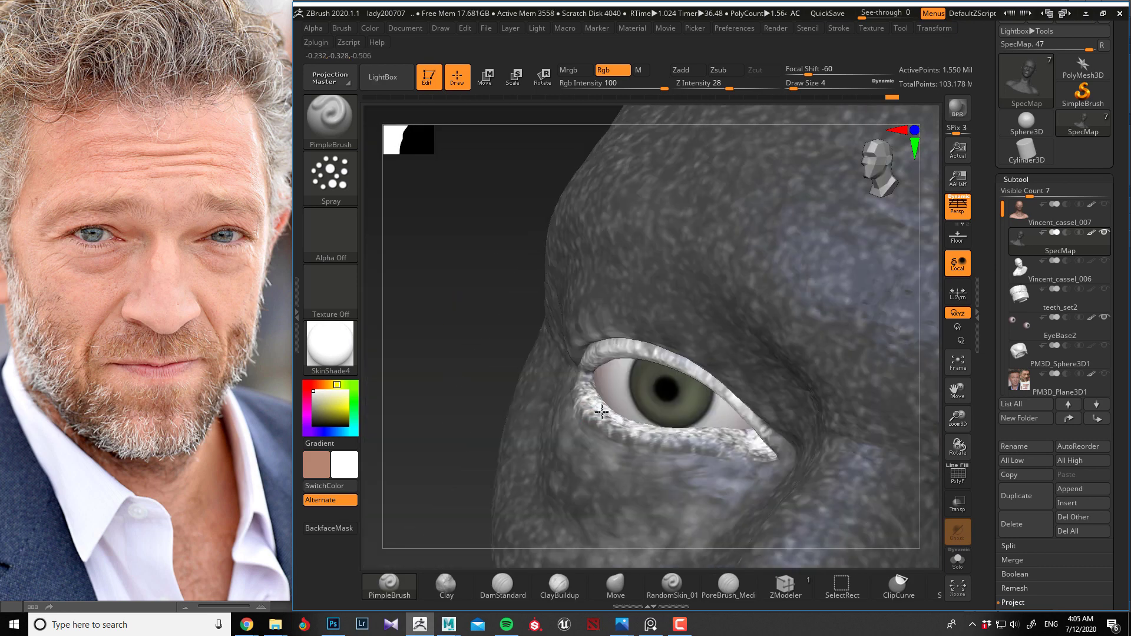
mouse_move(601, 411)
mouse_down()
mouse_move(753, 445)
mouse_move(579, 400)
mouse_move(596, 353)
mouse_move(653, 356)
mouse_up()
Step: Choose Alpha 51 and spray small white specks along the left eye's lids and the skin just below it
alt+drag(433, 310, 455, 354)
click(330, 234)
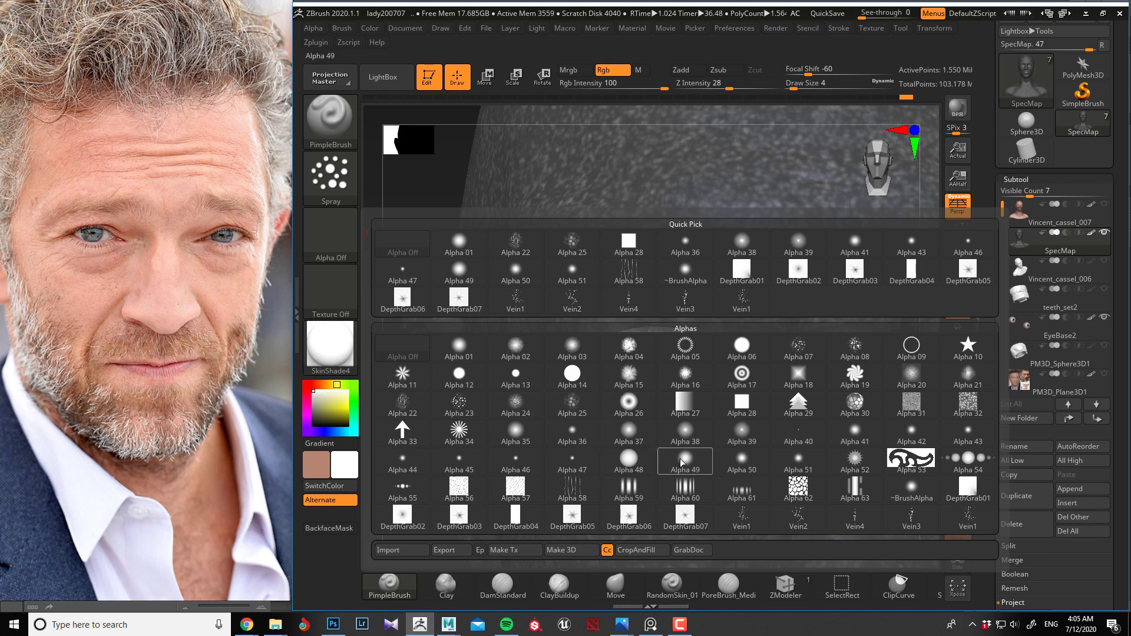
click(799, 462)
drag(440, 238, 748, 341)
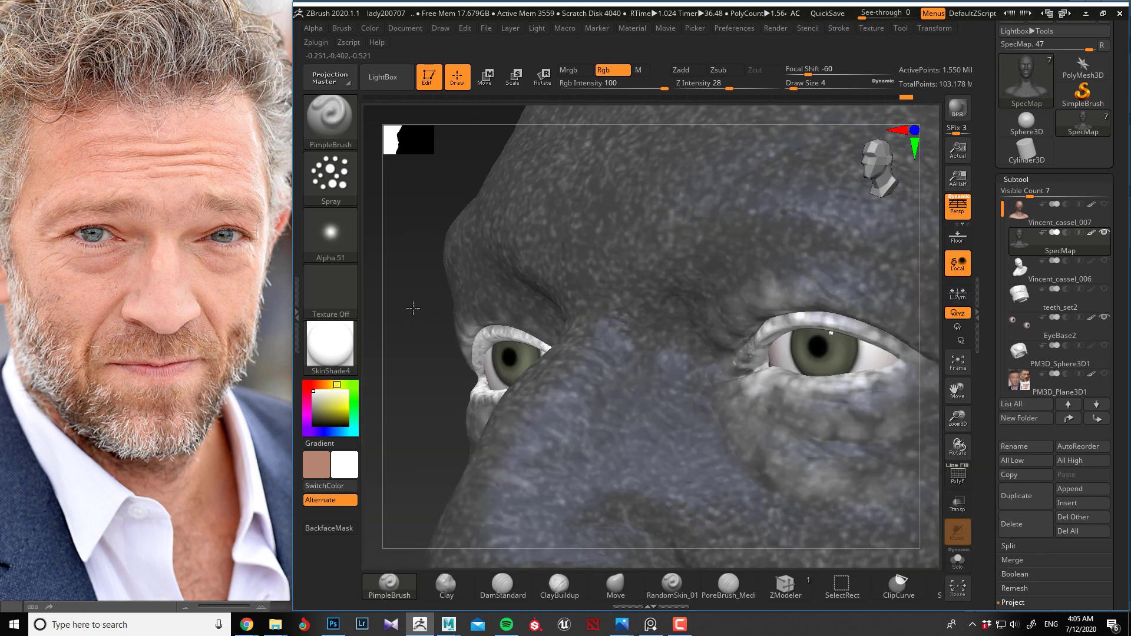
drag(411, 310, 754, 335)
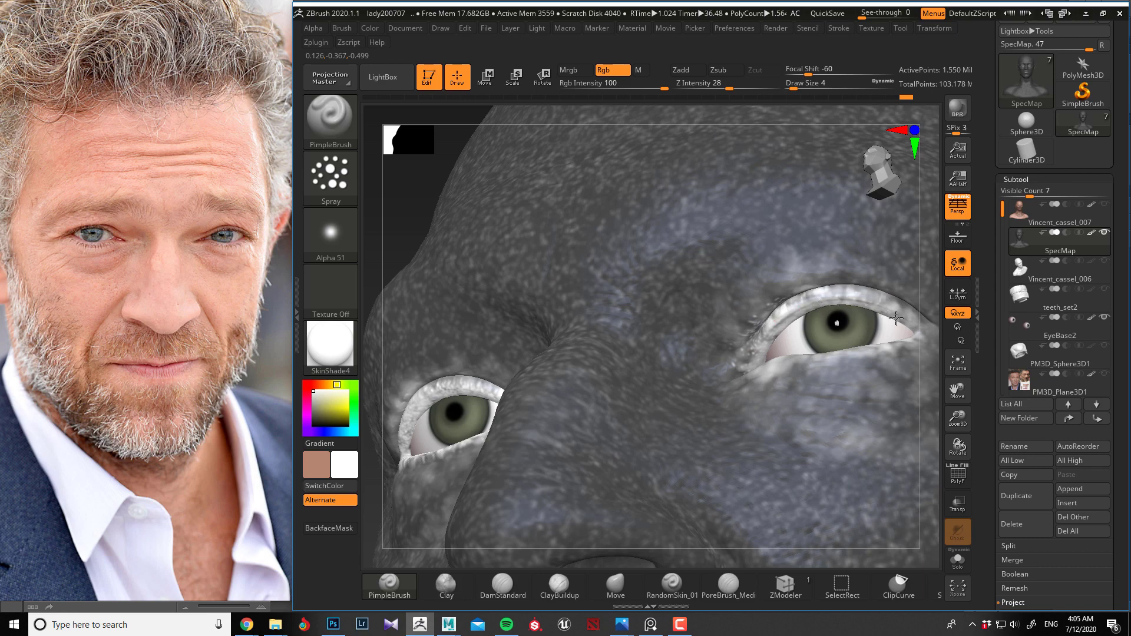
drag(414, 257, 775, 374)
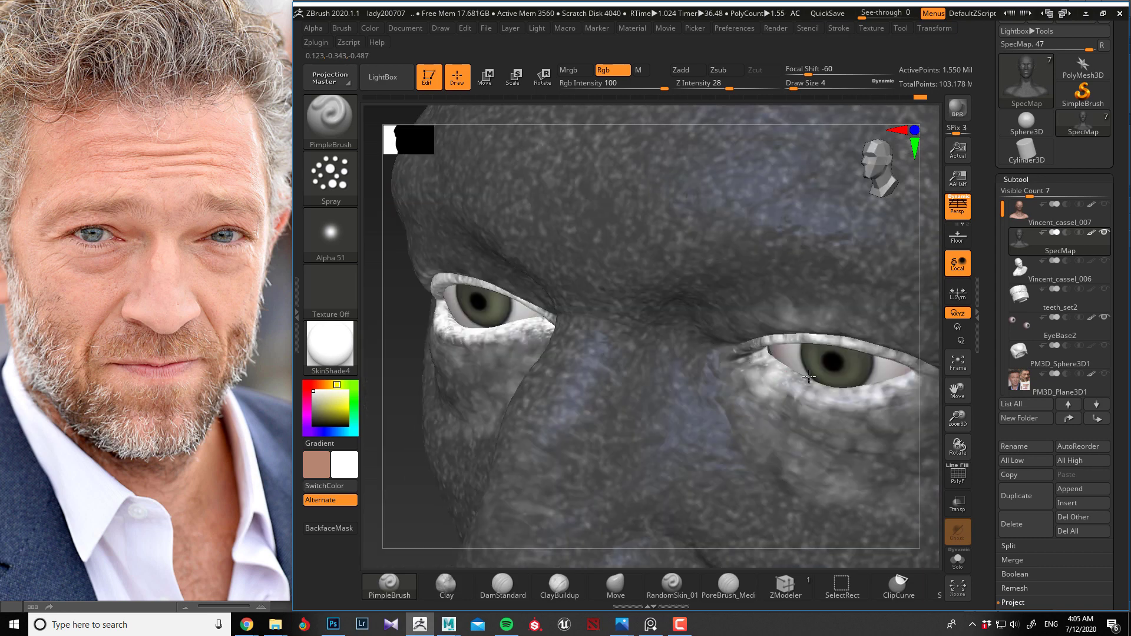
key([)
drag(817, 388, 782, 370)
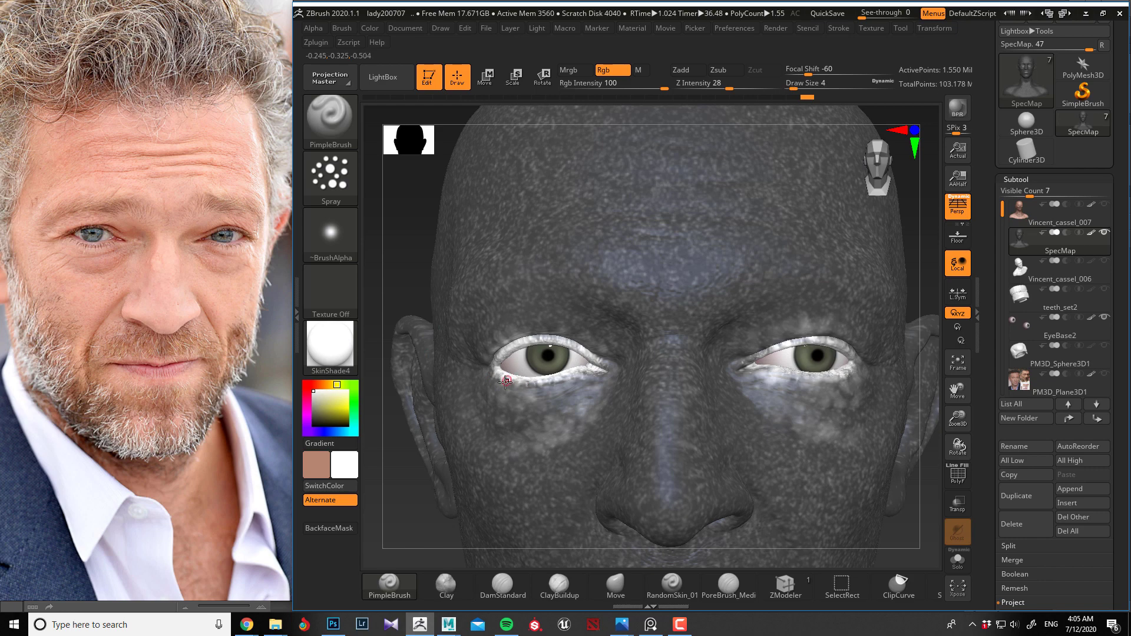
Step: Enlarge the brush to draw size 10 and spray more white specks under and around both eyes
key(bracketright)
drag(769, 407, 828, 401)
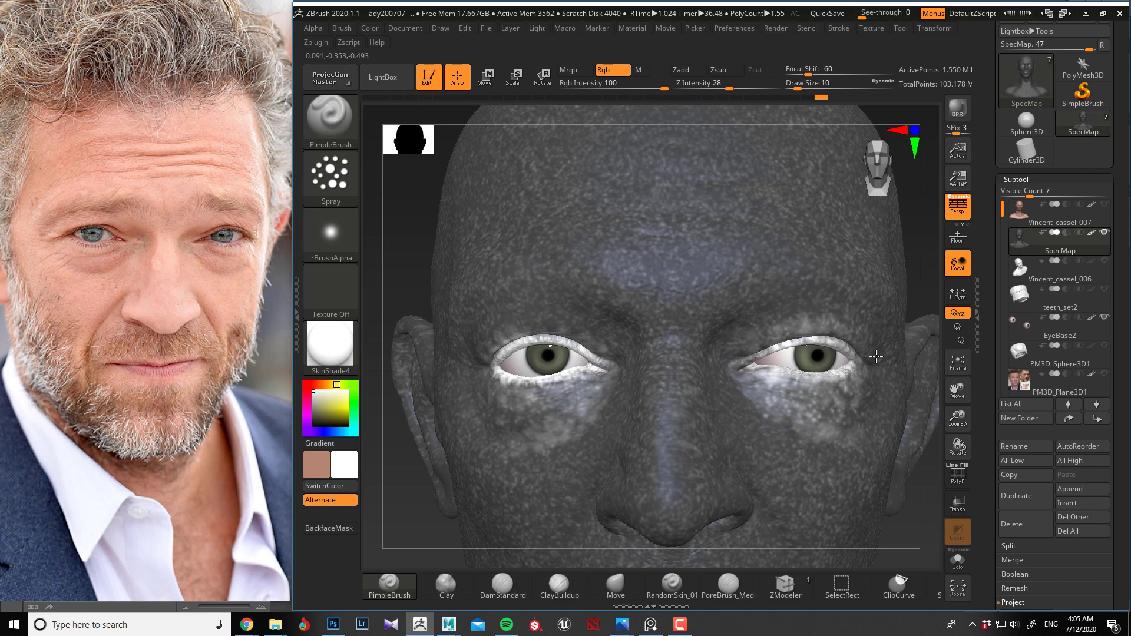
click(792, 322)
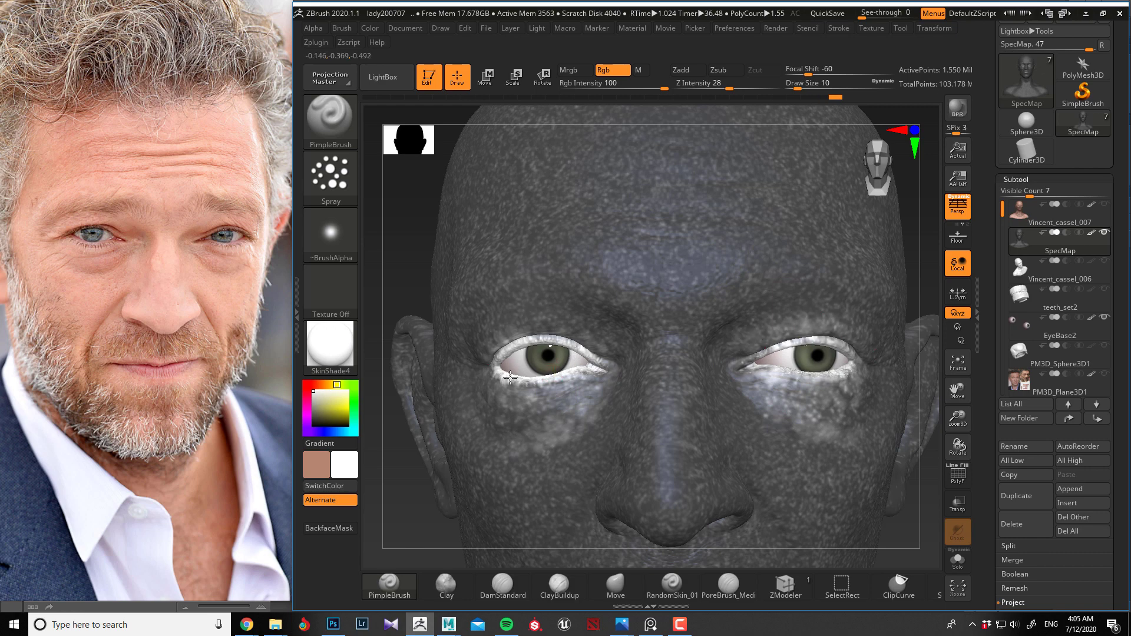
mouse_move(510, 378)
mouse_down()
mouse_move(533, 394)
mouse_move(483, 377)
mouse_up()
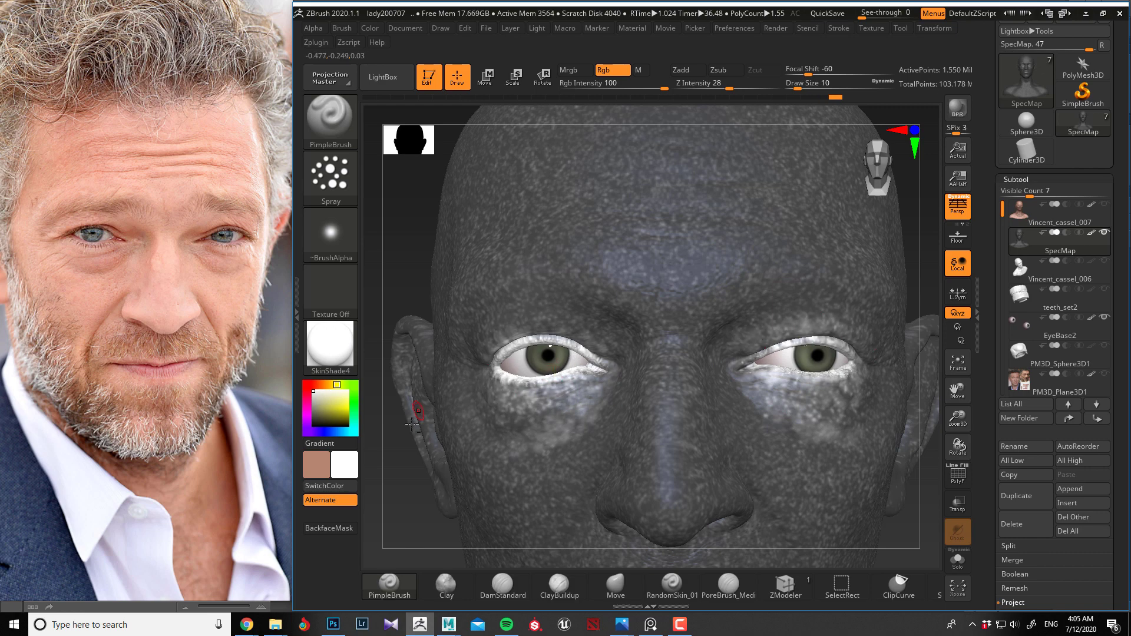
Step: Sample a light gray and spray specks at draw size 18 beneath the eyes and between the inner eye corners and the nose
drag(390, 479, 384, 480)
key(c)
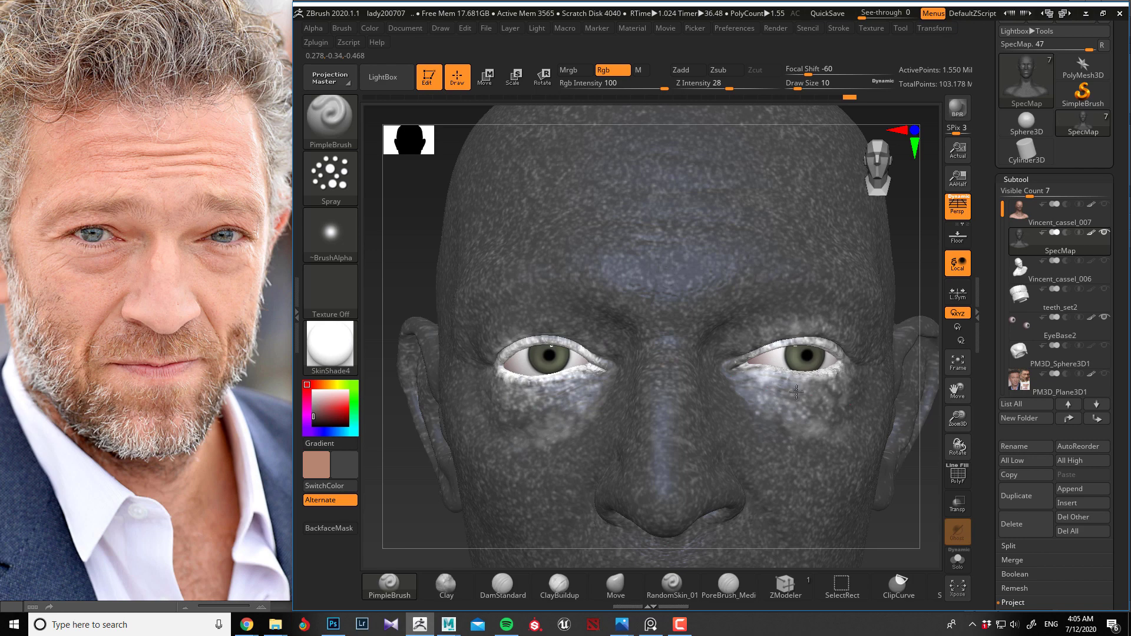
key(c)
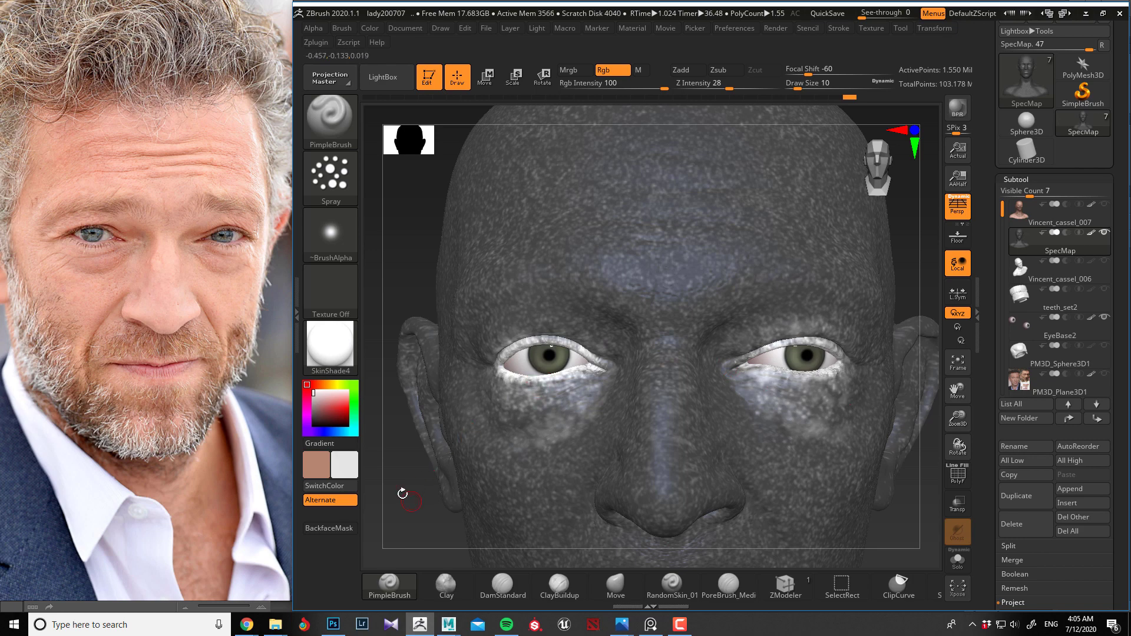
drag(403, 493, 467, 470)
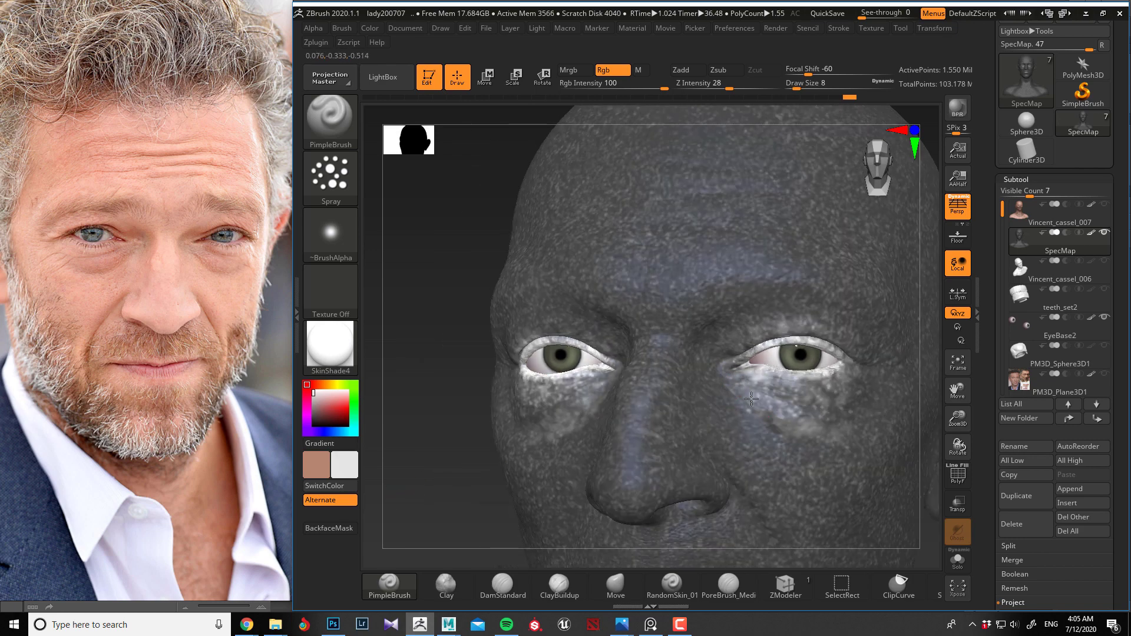
key(bracketright)
drag(734, 406, 756, 418)
right_drag(607, 401, 615, 371)
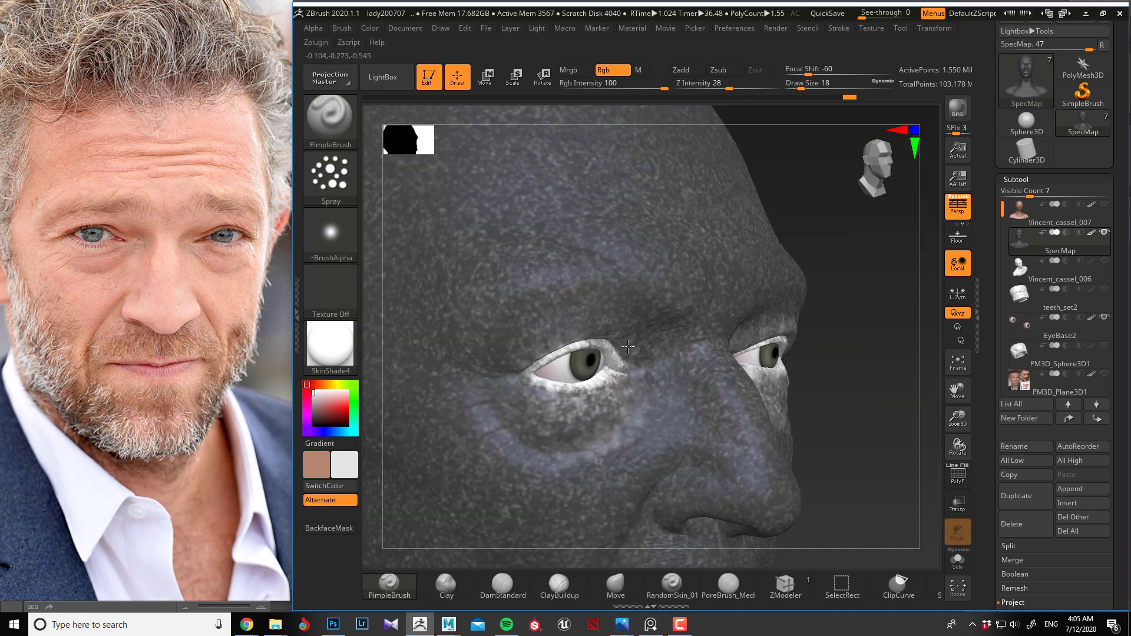
drag(628, 346, 654, 389)
alt+drag(856, 419, 831, 386)
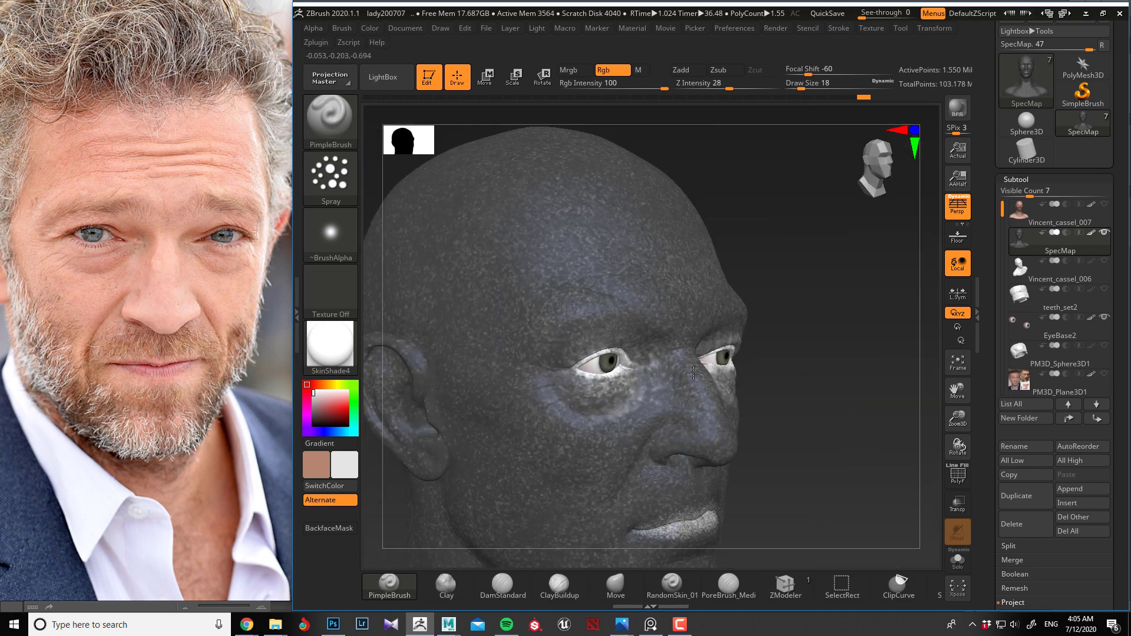
Step: Spray light specks along the bridge and tip of the nose at draw size 18
right_drag(693, 373, 720, 416)
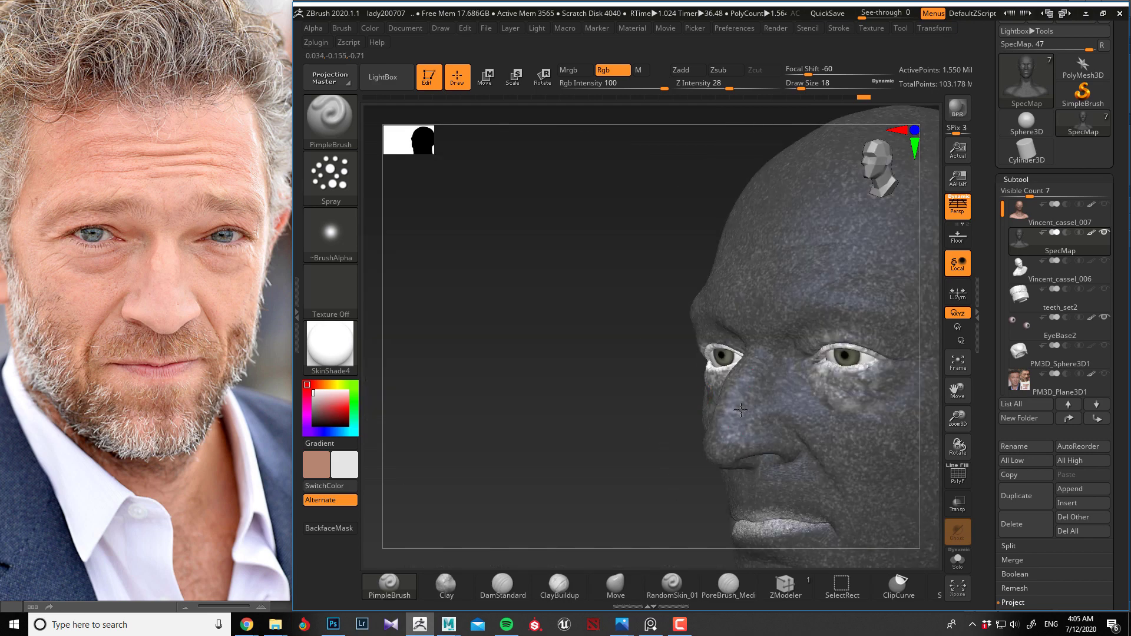
shift+right_drag(651, 401, 692, 443)
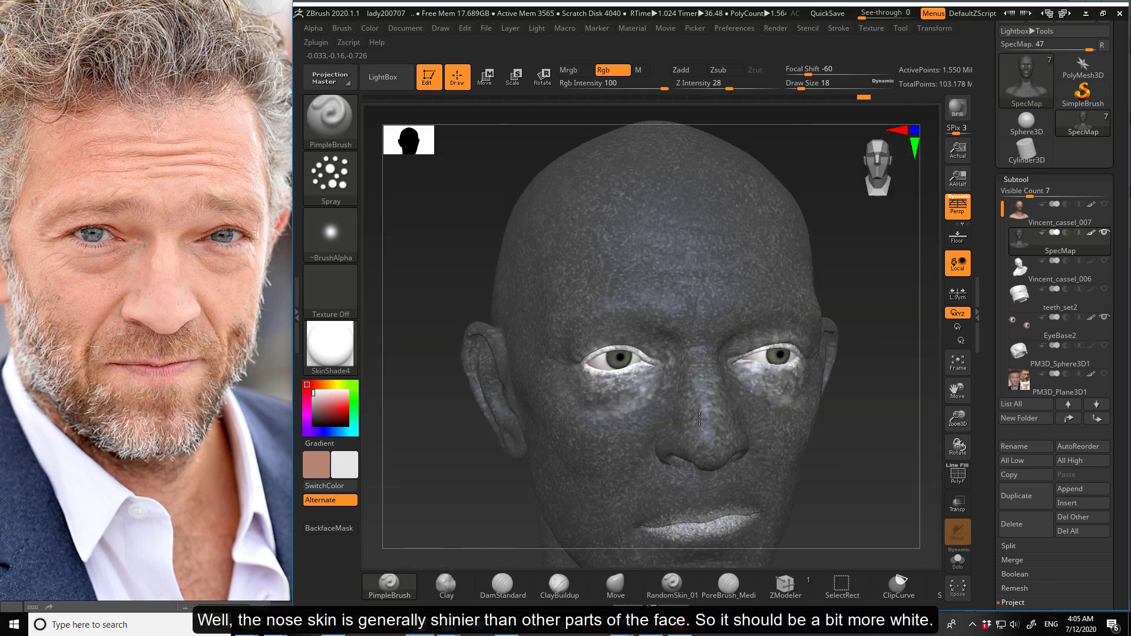
drag(710, 427, 705, 386)
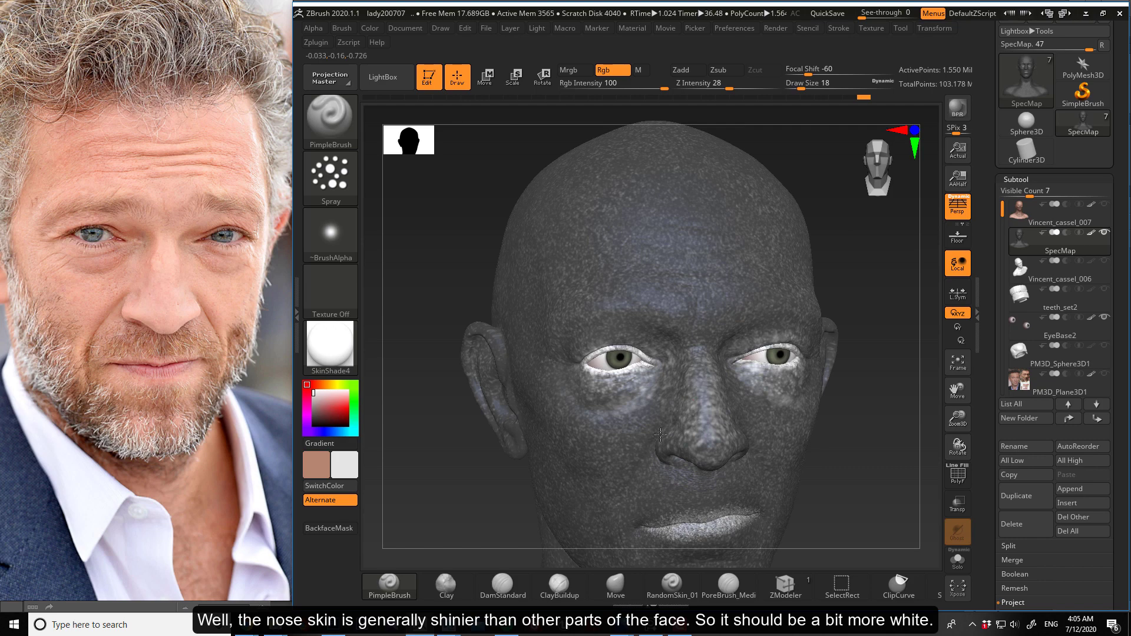
Step: Reduce the draw size to 7 and spray light specks around the nostril wings and the underside of the nose
mouse_move(806, 446)
right_down()
mouse_move(772, 436)
mouse_move(788, 447)
right_up()
click(778, 444)
mouse_move(805, 439)
mouse_down()
mouse_move(829, 460)
mouse_move(808, 504)
mouse_move(813, 475)
mouse_up()
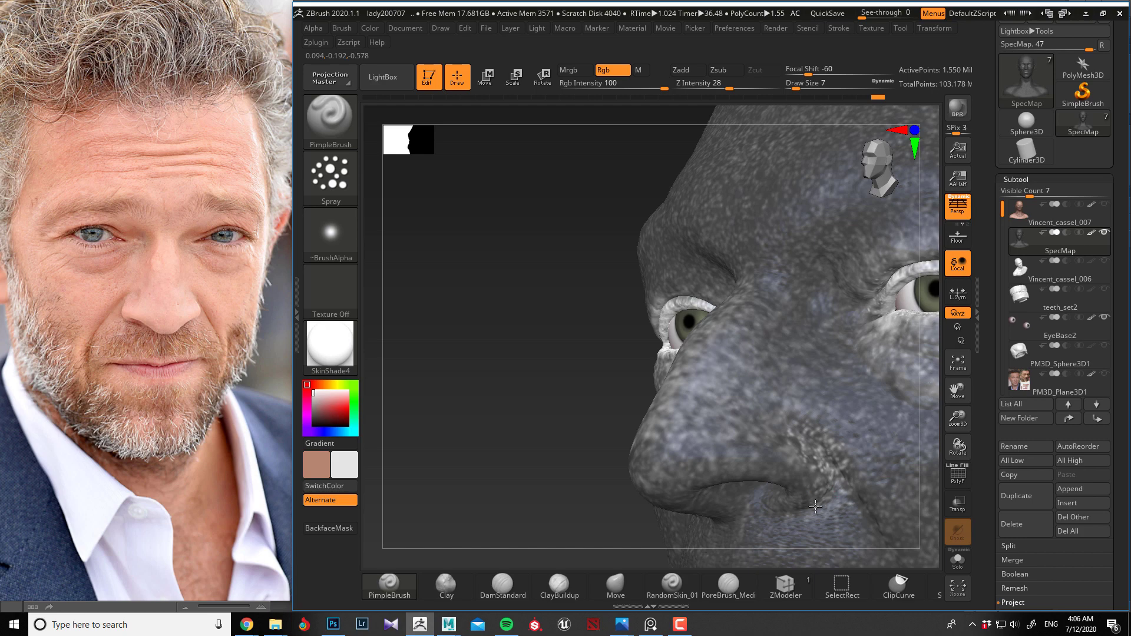
drag(523, 434, 691, 465)
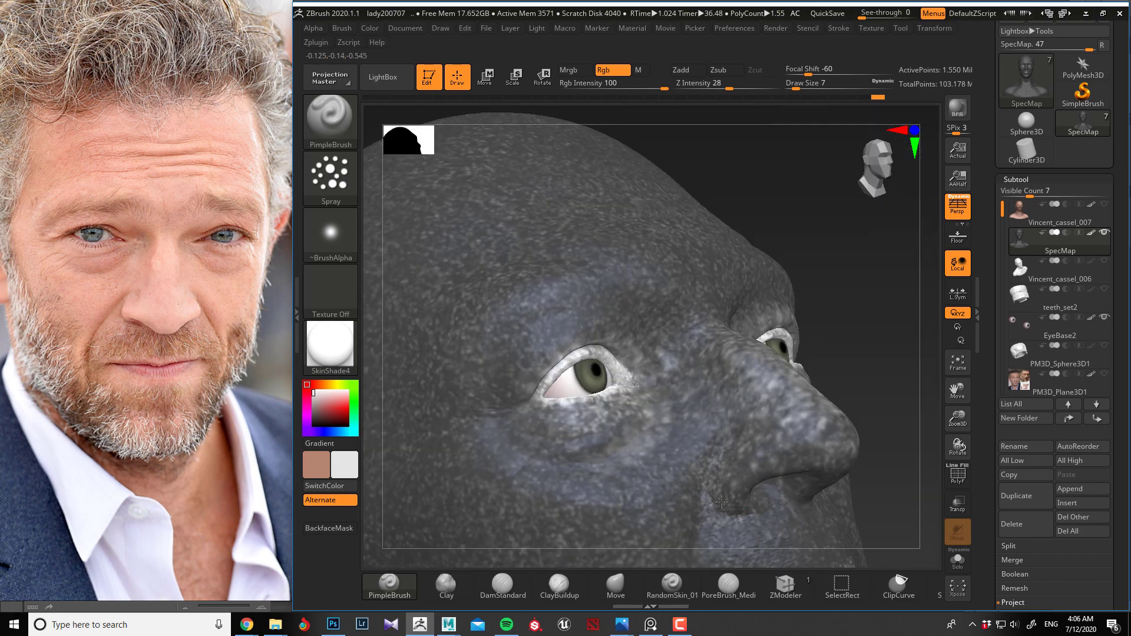
drag(785, 495, 788, 482)
drag(884, 536, 772, 486)
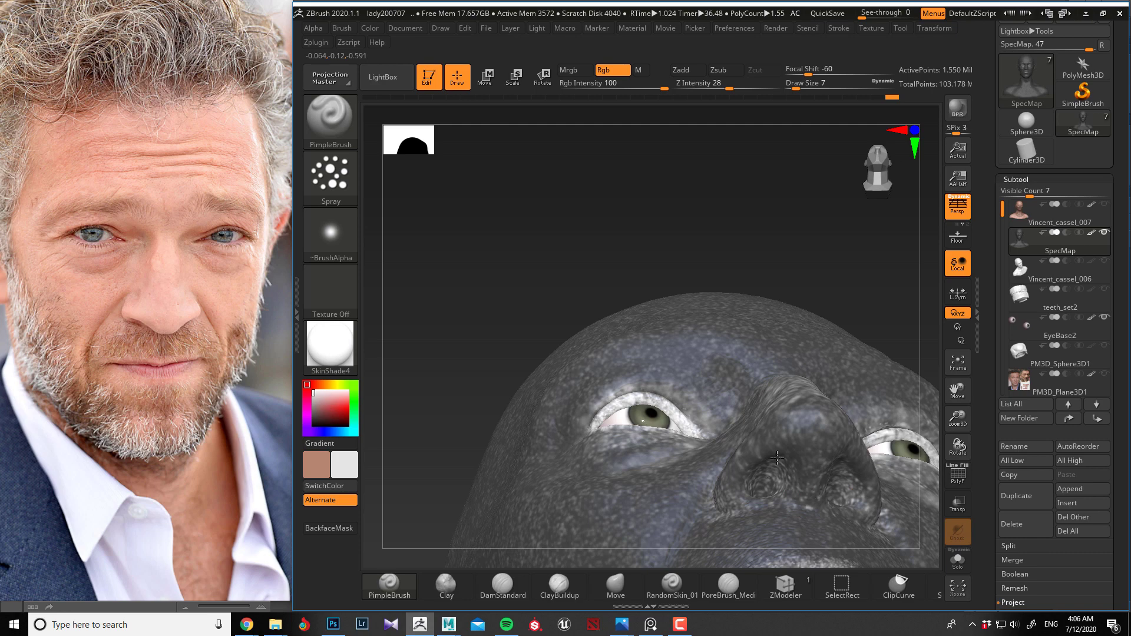
Step: Enlarge the brush and spray light specks on the forehead and between the brows, using draw sizes from 42 down to 14
mouse_move(488, 443)
mouse_down()
mouse_move(466, 379)
mouse_move(428, 354)
mouse_up()
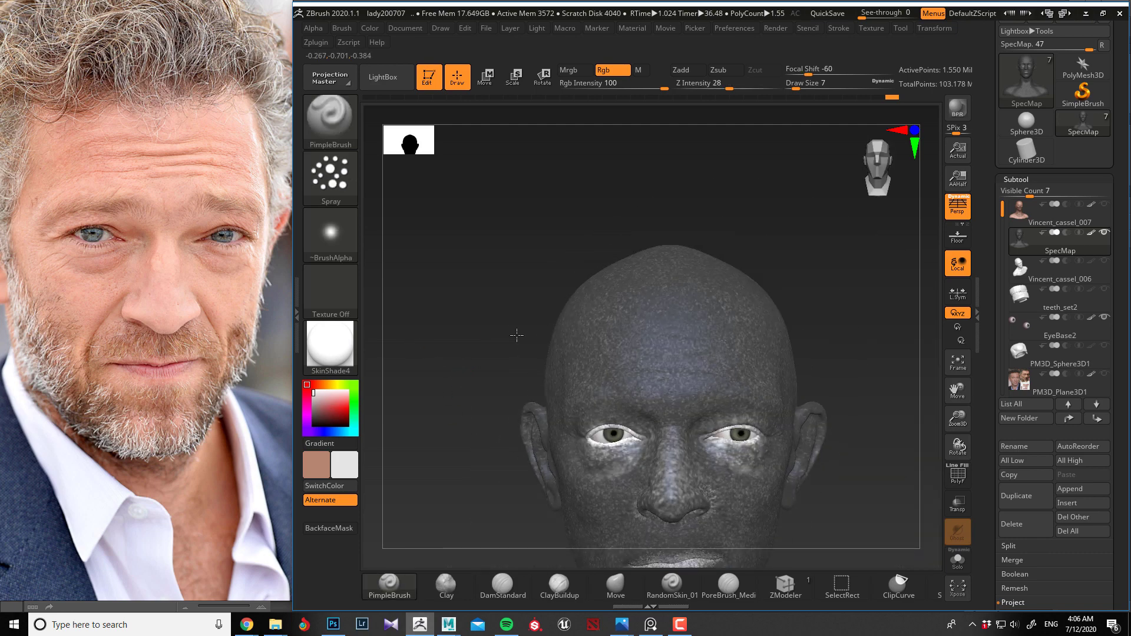
alt+drag(515, 333, 530, 369)
key(bracketright)
key(bracketright)
key(bracketright)
key(bracketright)
key(bracketright)
key(bracketright)
key(bracketright)
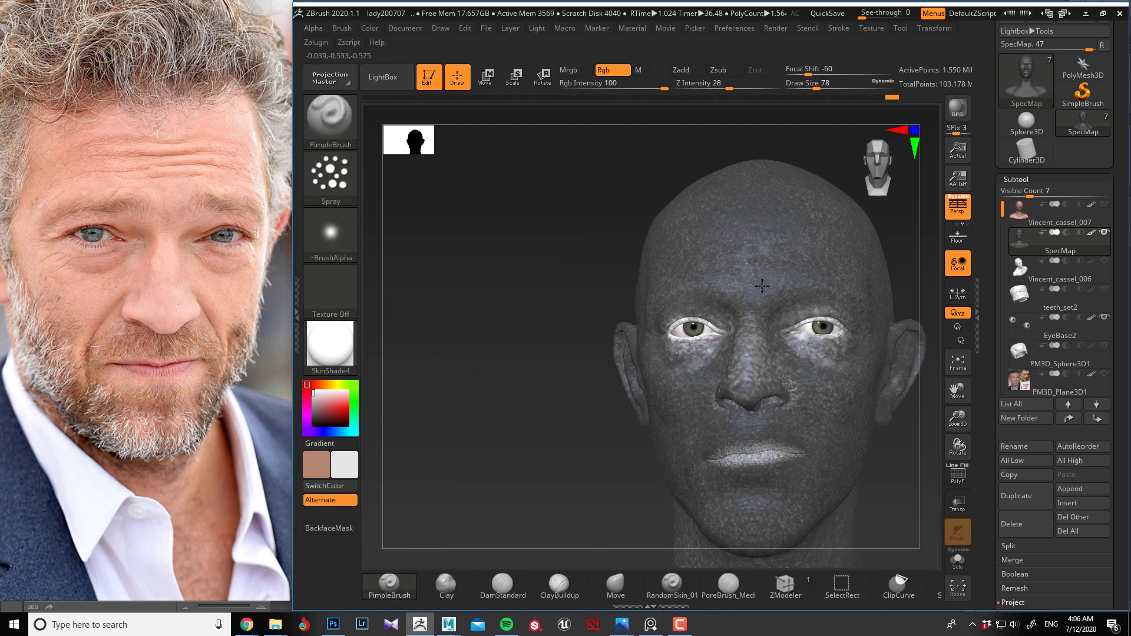
drag(538, 255, 565, 261)
key(bracketleft)
key(bracketleft)
key(bracketleft)
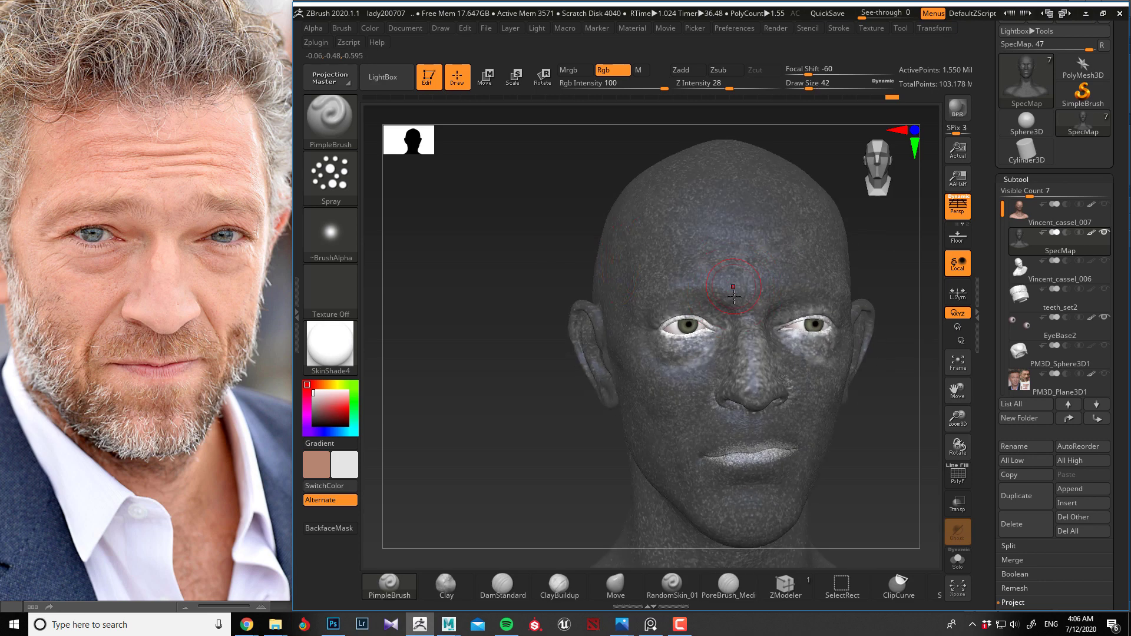
key(bracketleft)
key(bracketleft)
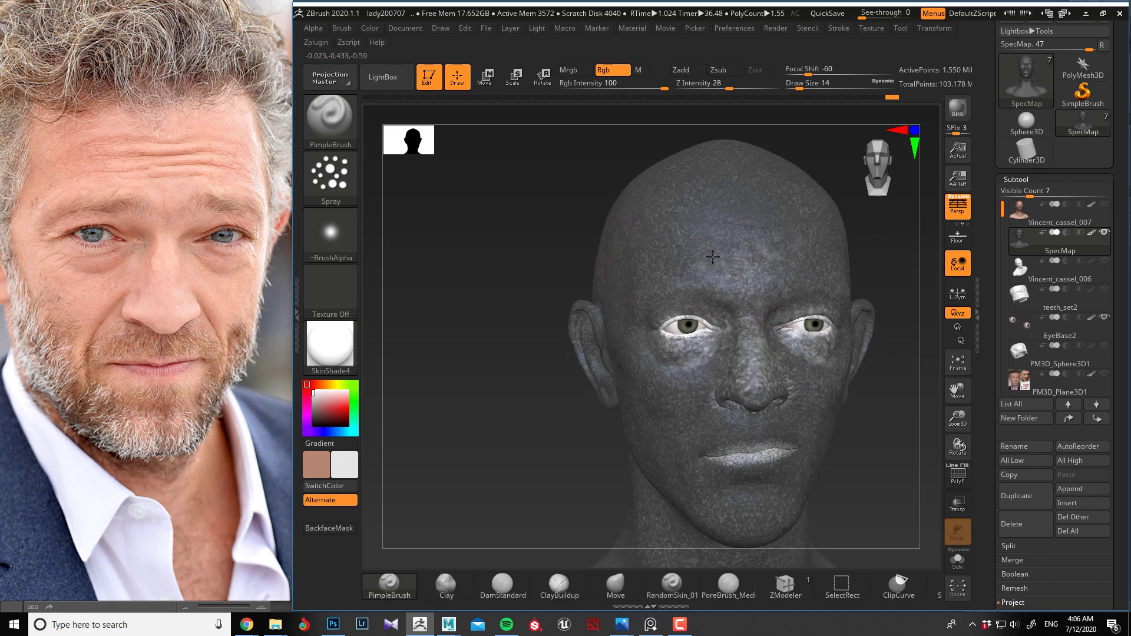
Step: Set the draw size to 30 and spray light specks across the forehead and over both cheeks
key(bracketright)
key(bracketright)
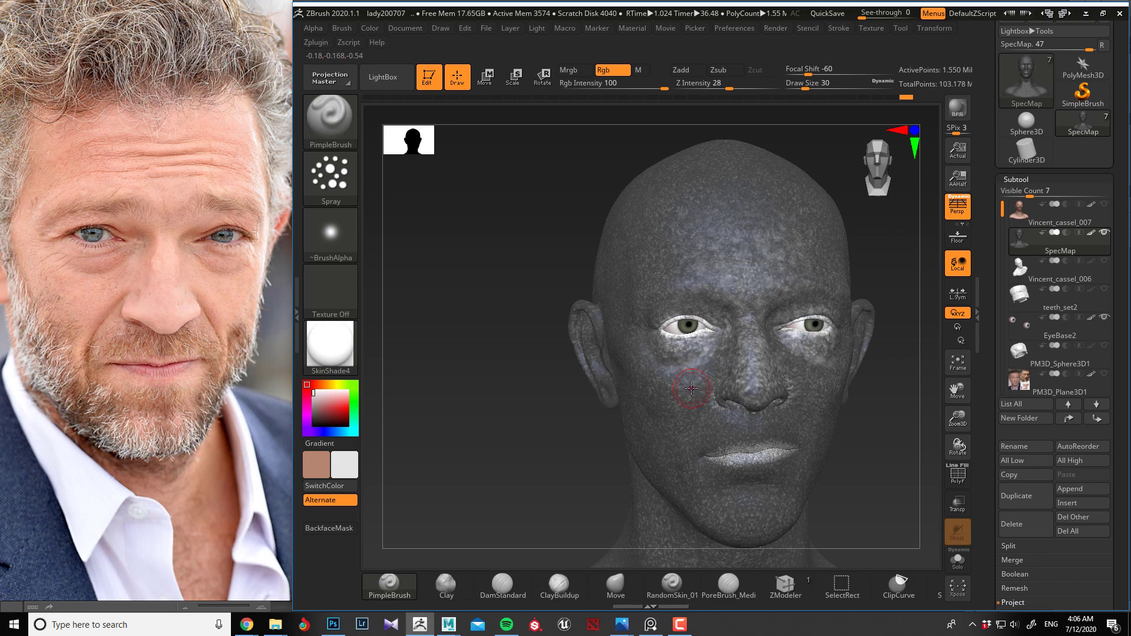
mouse_move(668, 408)
mouse_down()
mouse_move(697, 384)
mouse_move(682, 401)
mouse_up()
drag(554, 387, 460, 383)
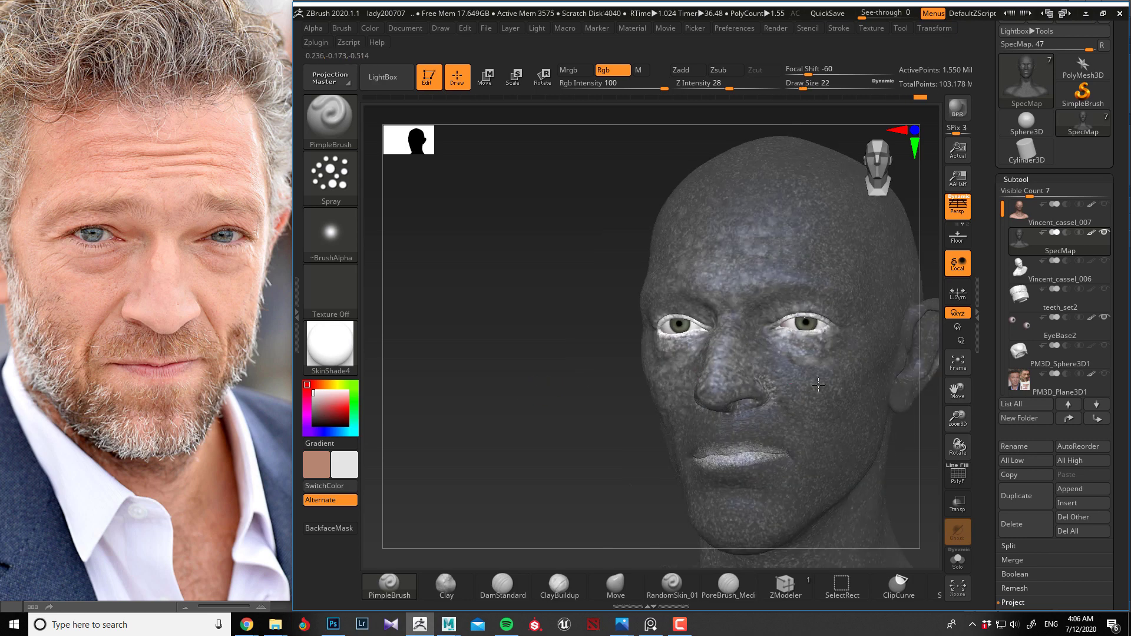
mouse_move(568, 345)
mouse_down()
mouse_move(479, 348)
mouse_move(553, 339)
mouse_move(557, 325)
mouse_move(546, 339)
mouse_move(575, 381)
mouse_move(588, 373)
mouse_move(578, 363)
mouse_move(568, 375)
mouse_move(575, 343)
mouse_move(572, 379)
mouse_move(591, 377)
mouse_move(576, 381)
mouse_move(555, 355)
mouse_move(560, 341)
mouse_up()
Step: Reduce the draw size to 14 and spray light specks over the inner folds and rims of both ears
key(bracketleft)
key(ctrl+z)
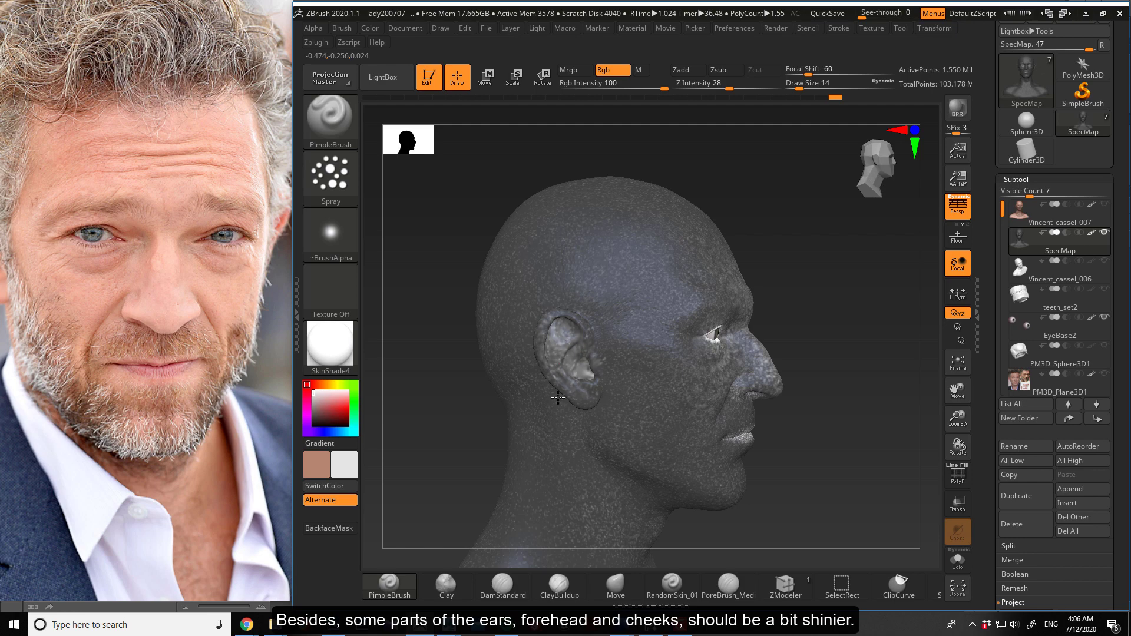
right_drag(559, 398, 377, 365)
drag(700, 377, 697, 390)
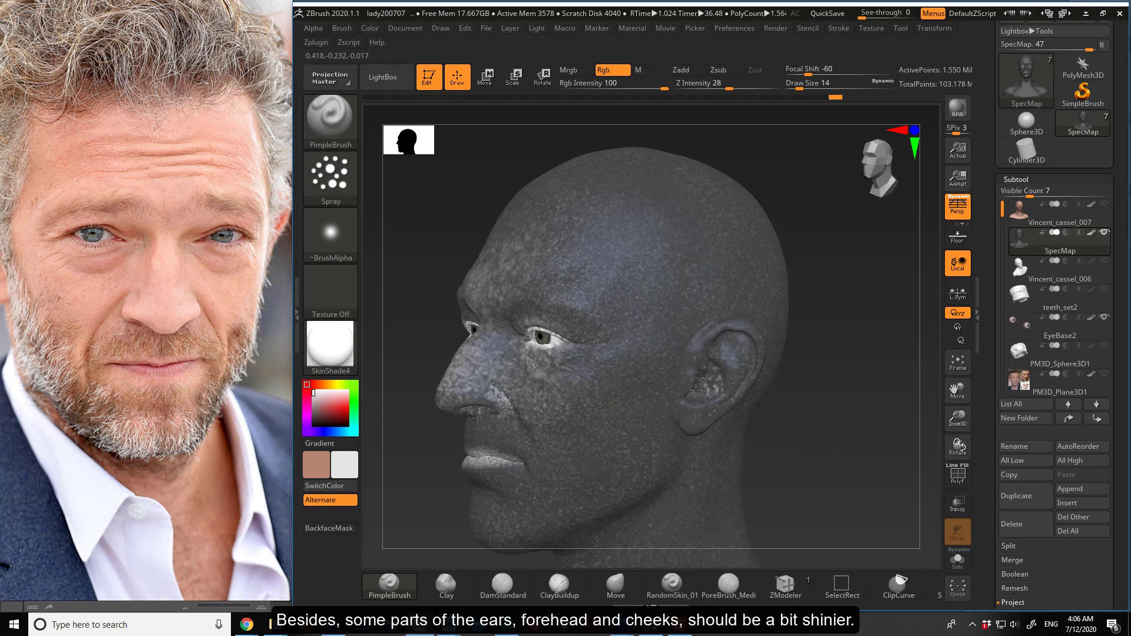
right_drag(767, 403, 681, 386)
drag(692, 387, 701, 393)
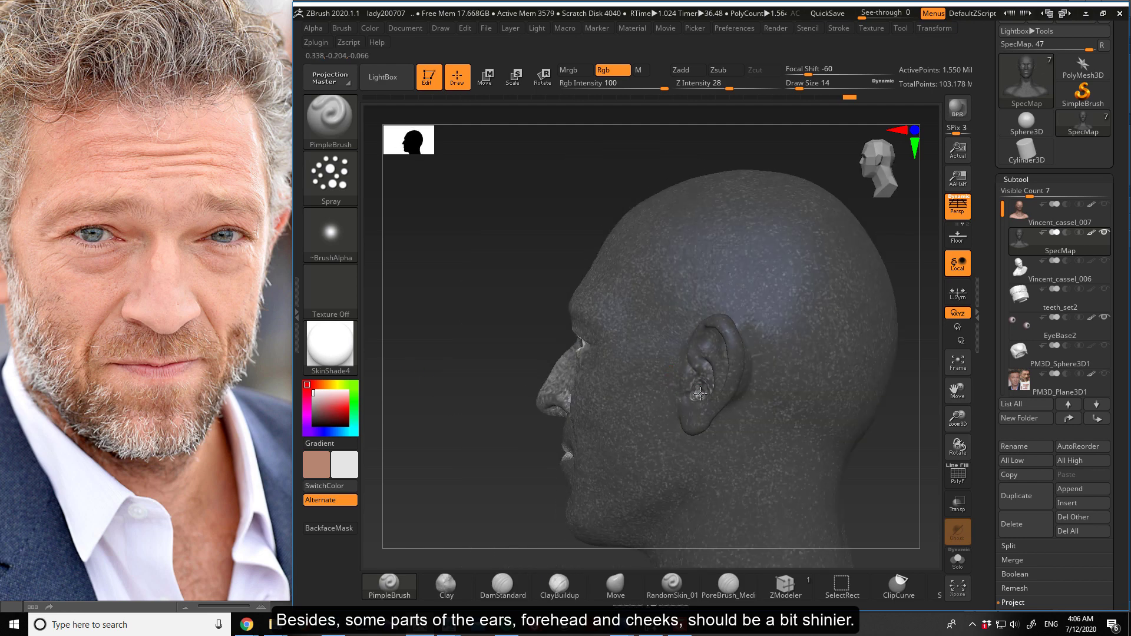
right_drag(716, 350, 708, 351)
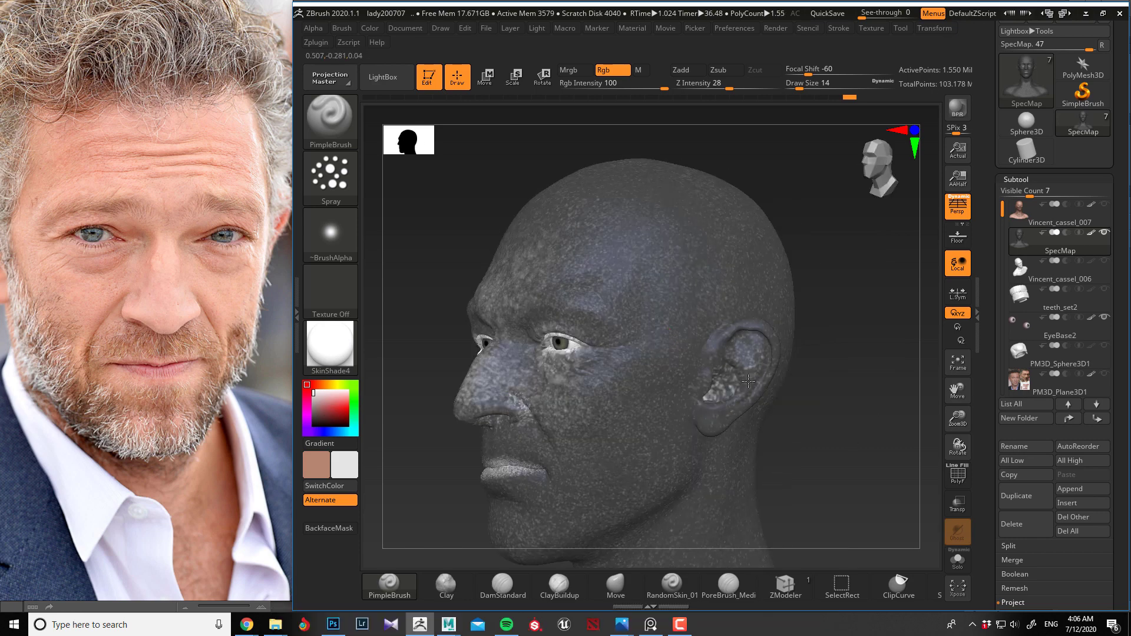
mouse_move(746, 341)
mouse_down()
mouse_move(768, 339)
mouse_move(723, 333)
mouse_move(734, 355)
mouse_move(711, 408)
mouse_up()
mouse_move(732, 364)
shift+mouse_down()
mouse_move(743, 366)
mouse_move(712, 396)
mouse_move(724, 405)
mouse_move(719, 384)
mouse_move(746, 362)
mouse_move(693, 384)
shift+mouse_up()
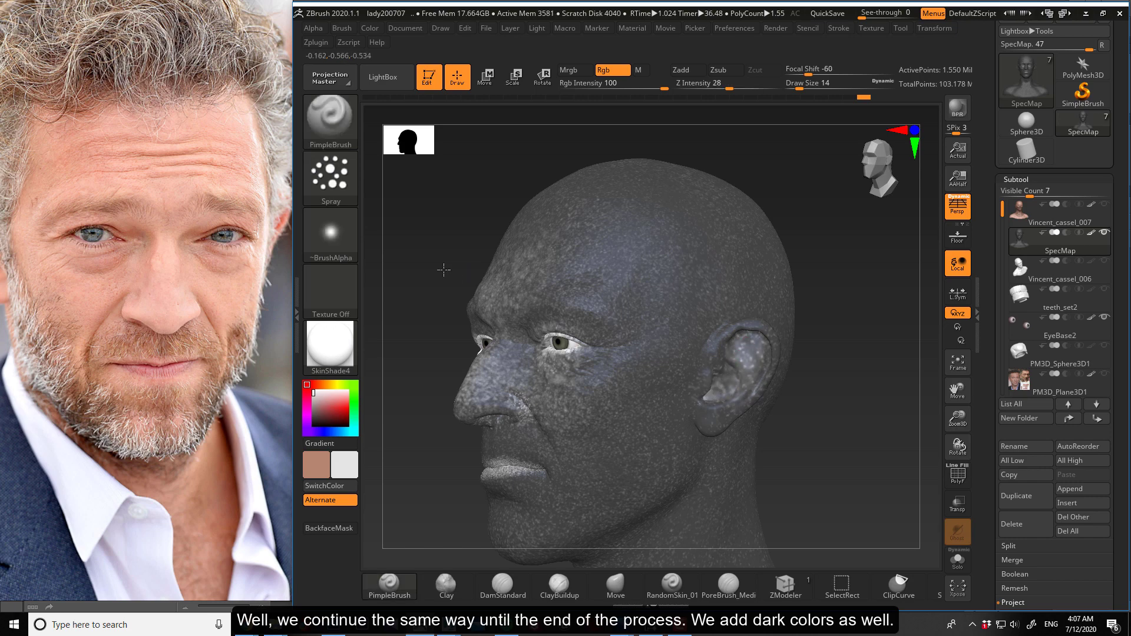
Step: Enlarge the brush to draw size 34 and spray light specks over the cheeks, upper lip and chin
drag(443, 270, 607, 321)
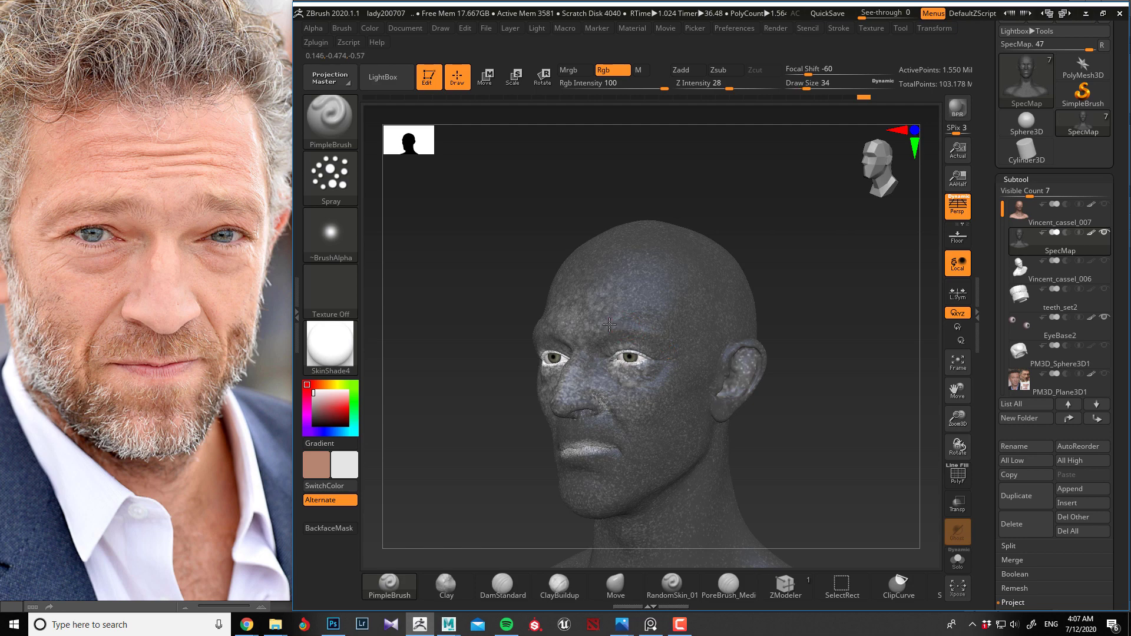
drag(425, 348, 505, 352)
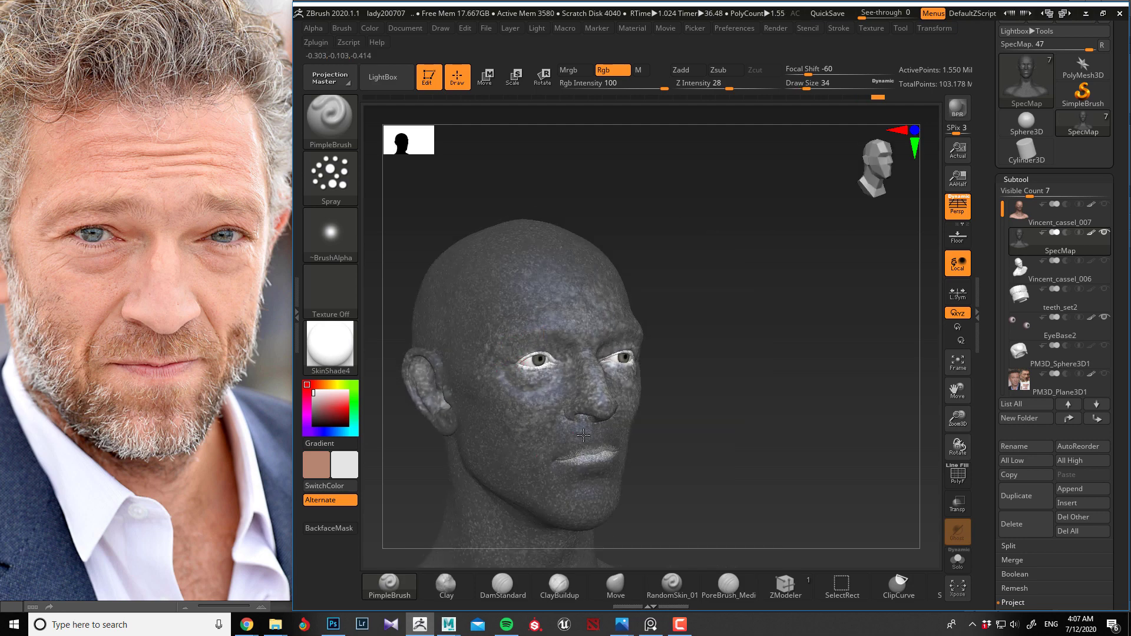
drag(639, 443, 520, 456)
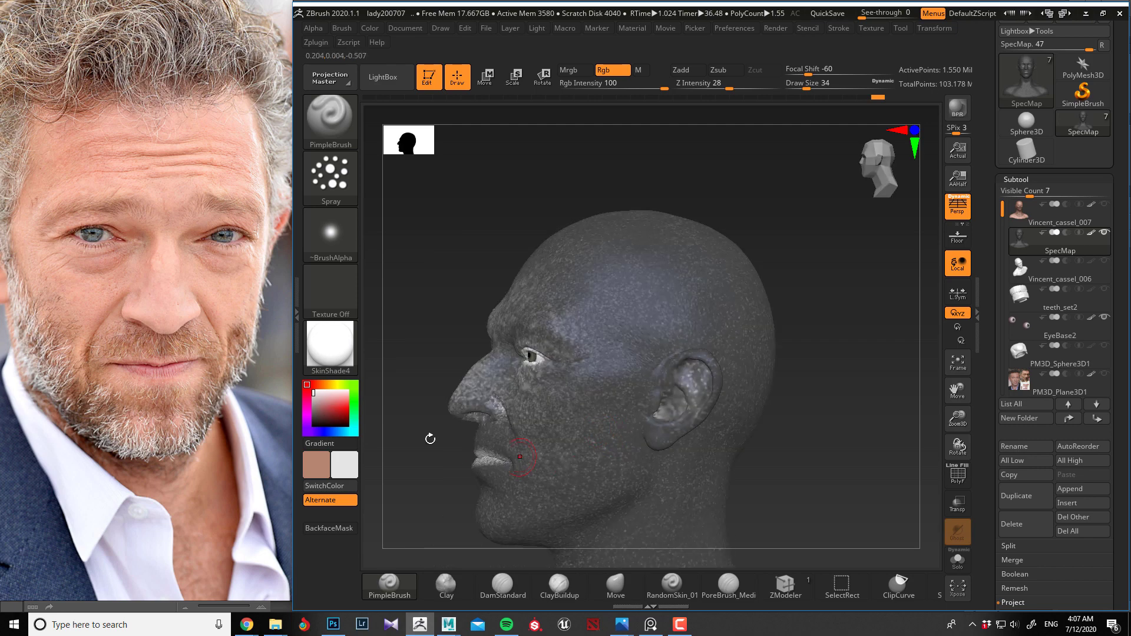
drag(430, 438, 487, 475)
mouse_move(783, 434)
mouse_down()
mouse_move(743, 434)
mouse_move(556, 330)
mouse_move(485, 389)
mouse_move(505, 355)
mouse_move(560, 397)
mouse_move(516, 370)
mouse_up()
Step: Set the color to dark gray RGB 32, 32, 32 and spray small dark specks over the left cheek, jaw and beard area
drag(318, 414, 306, 422)
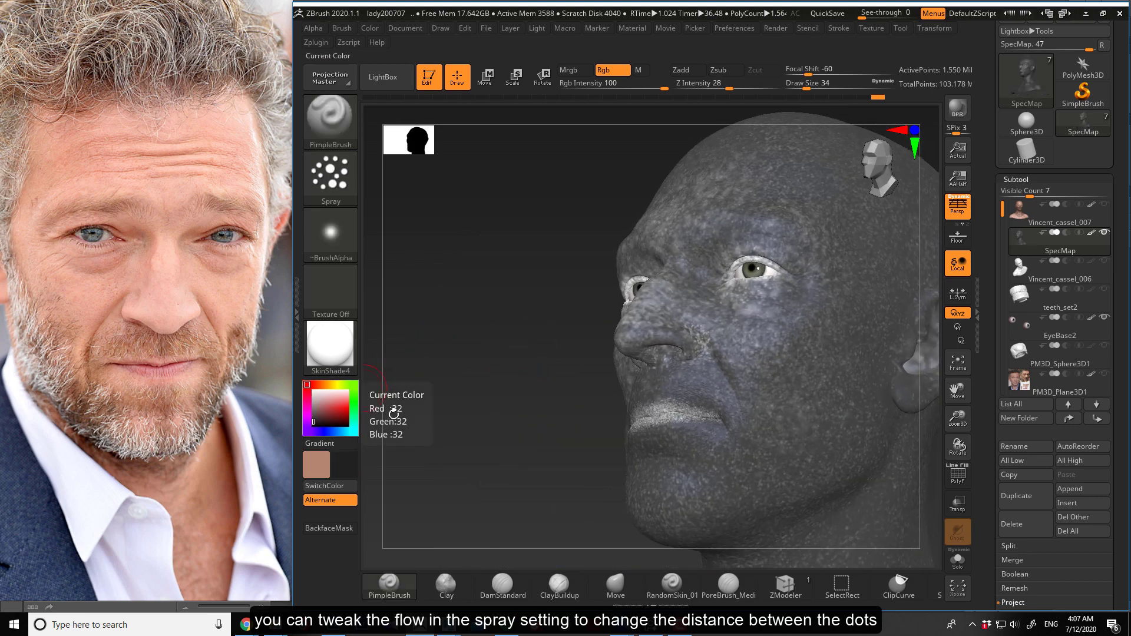
alt+drag(517, 413, 502, 388)
alt+drag(515, 347, 535, 358)
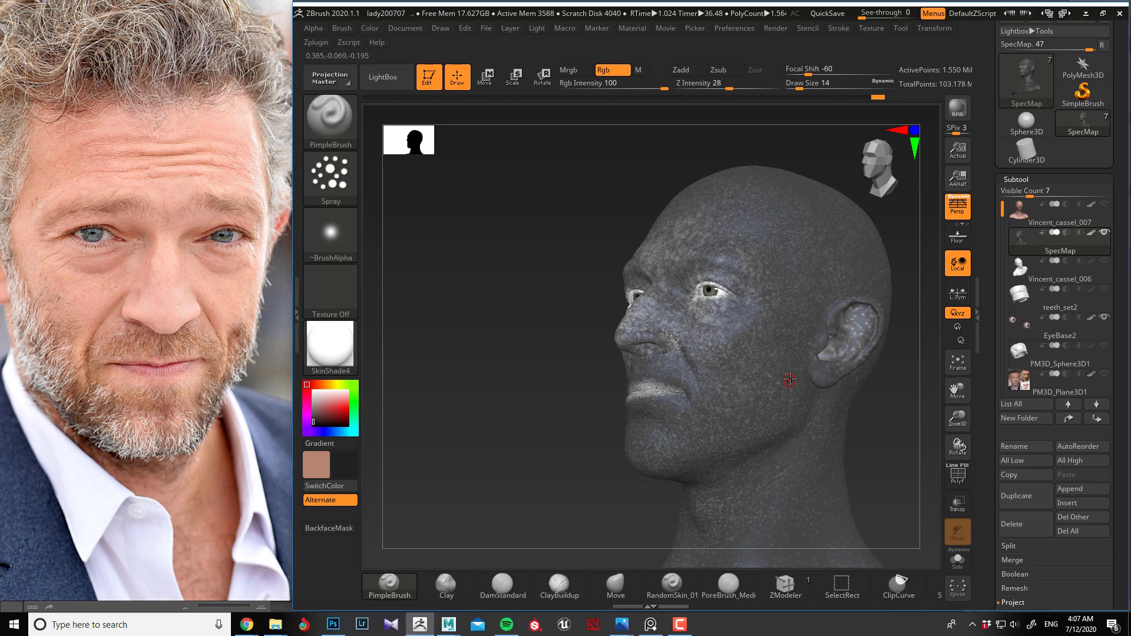
key(bracketleft)
mouse_move(765, 384)
mouse_down()
mouse_move(764, 429)
mouse_move(721, 415)
mouse_up()
mouse_move(758, 460)
mouse_down()
mouse_move(769, 419)
mouse_move(696, 433)
mouse_move(692, 382)
mouse_move(672, 360)
mouse_up()
drag(509, 399, 657, 359)
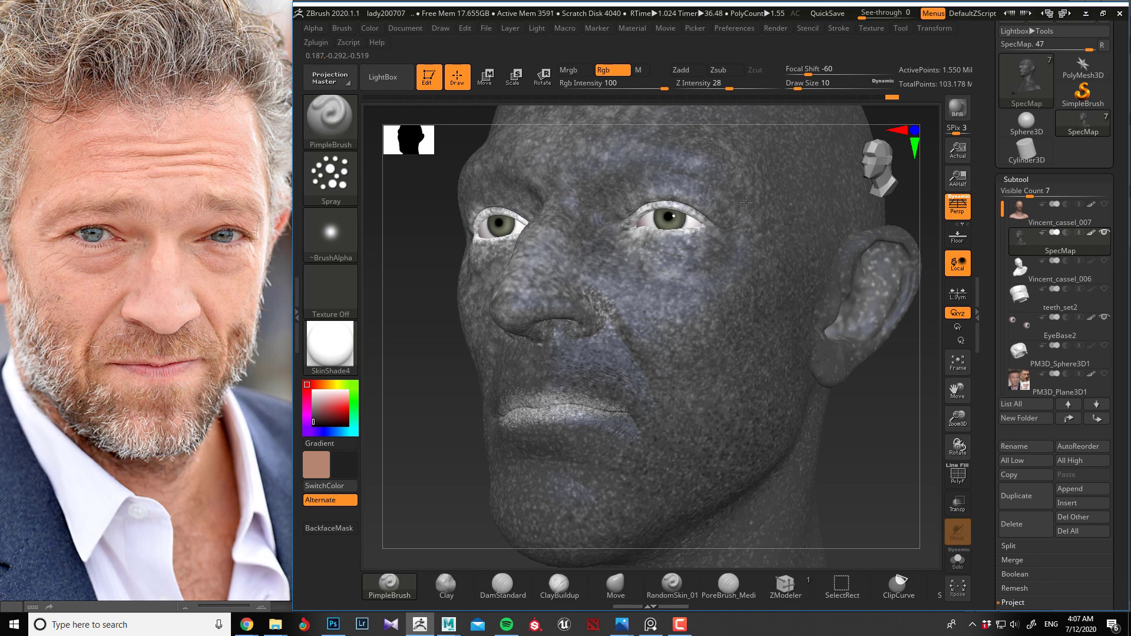
Step: Turn off perspective and spray dark specks over the right cheek and along the right jawline
drag(412, 399, 623, 320)
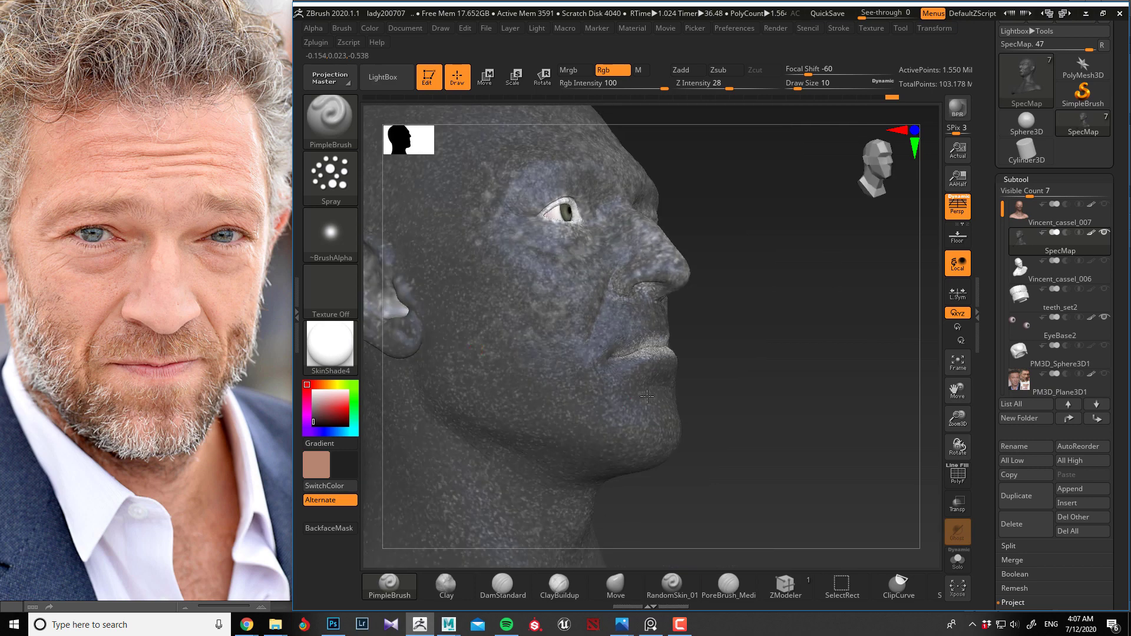
drag(575, 425, 557, 412)
key(p)
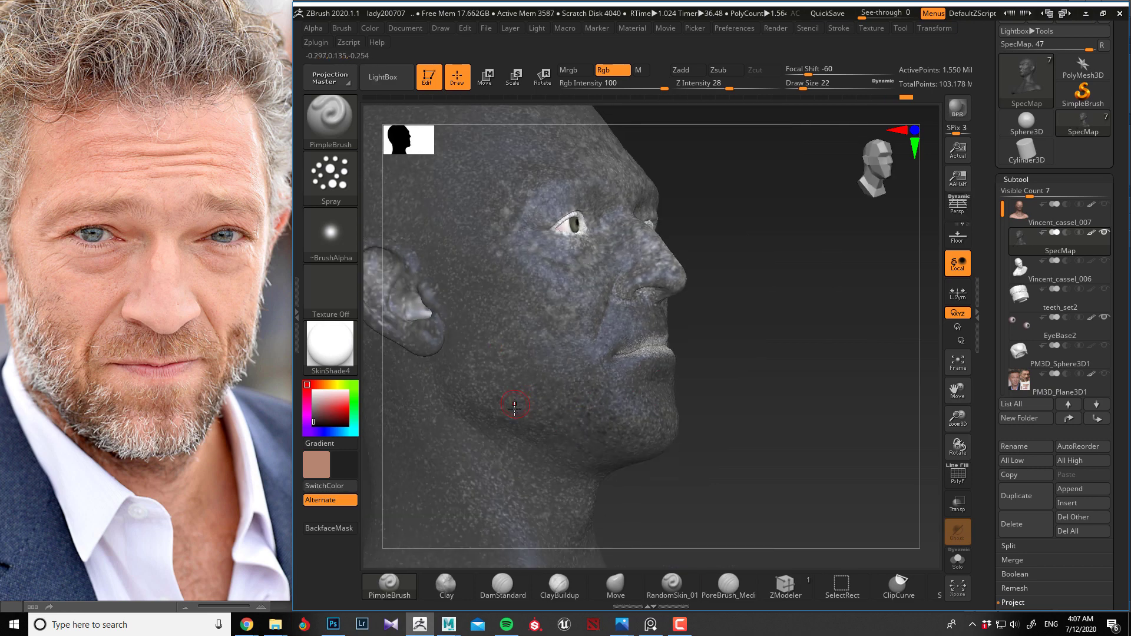
key(p)
key(p)
drag(503, 393, 491, 411)
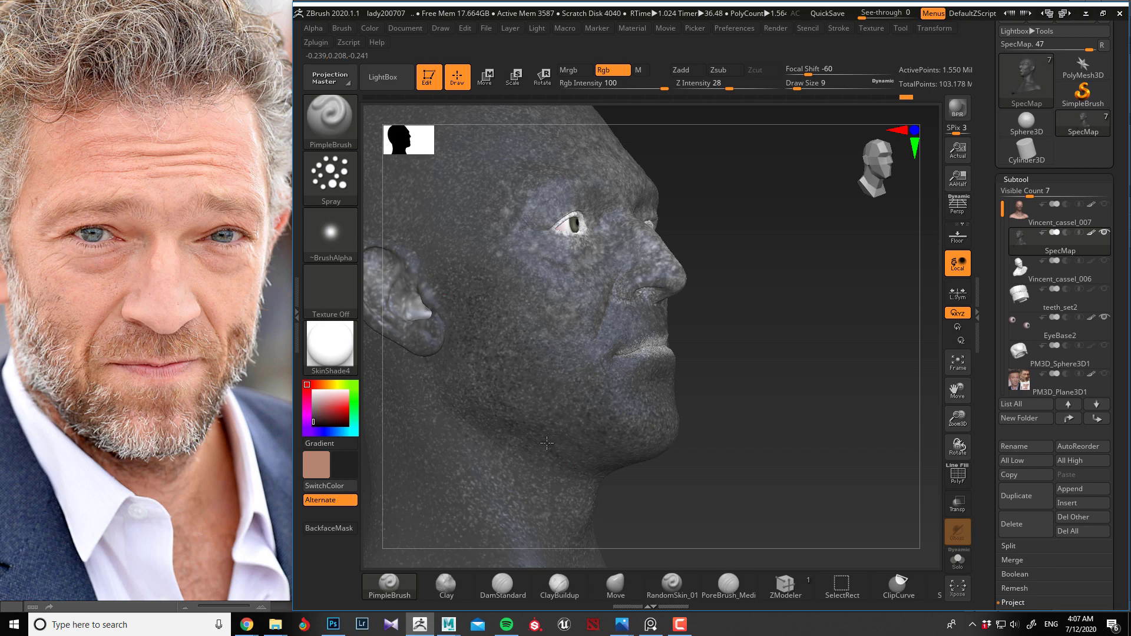
Step: Spray dark specks under the chin and on the upper neck at draw size 9, then at draw size 22
drag(694, 450, 633, 465)
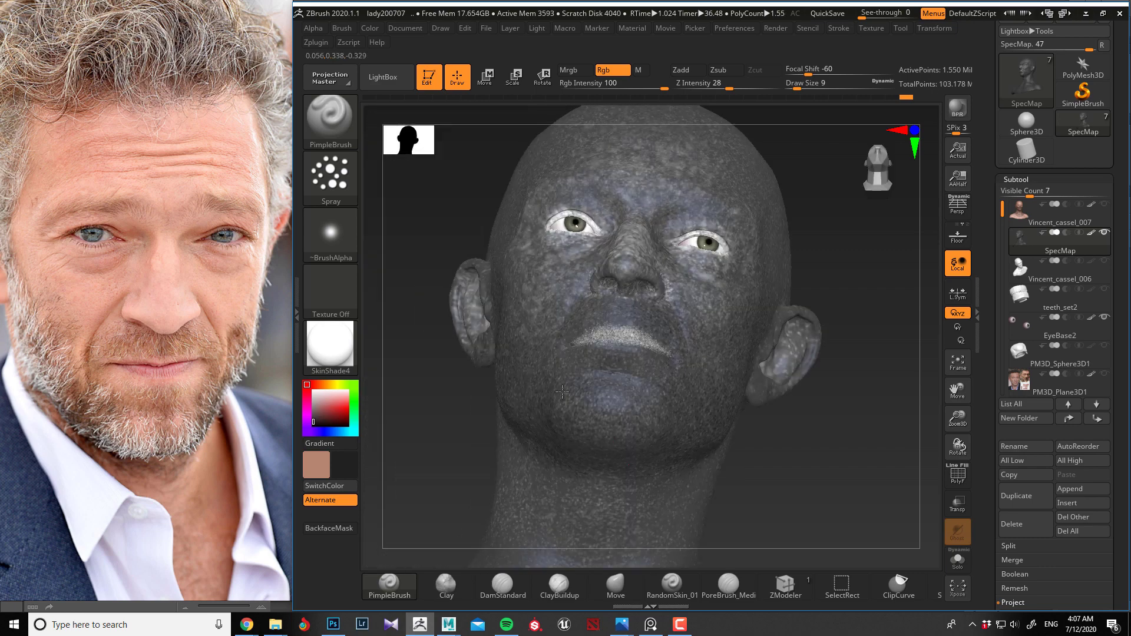
drag(451, 428, 649, 407)
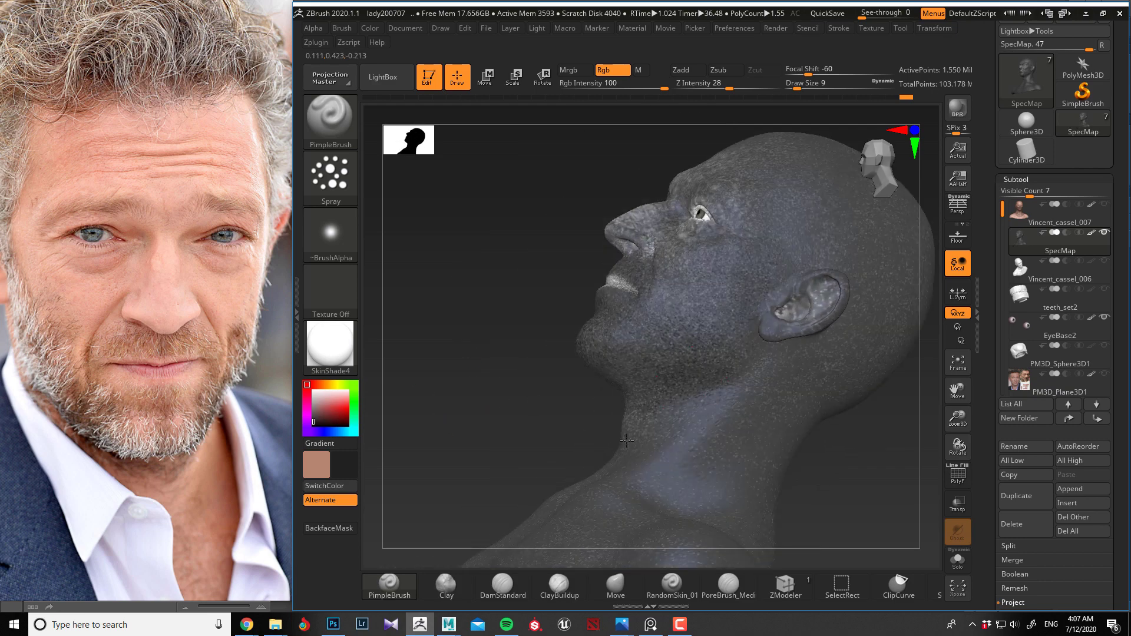
drag(530, 393, 595, 399)
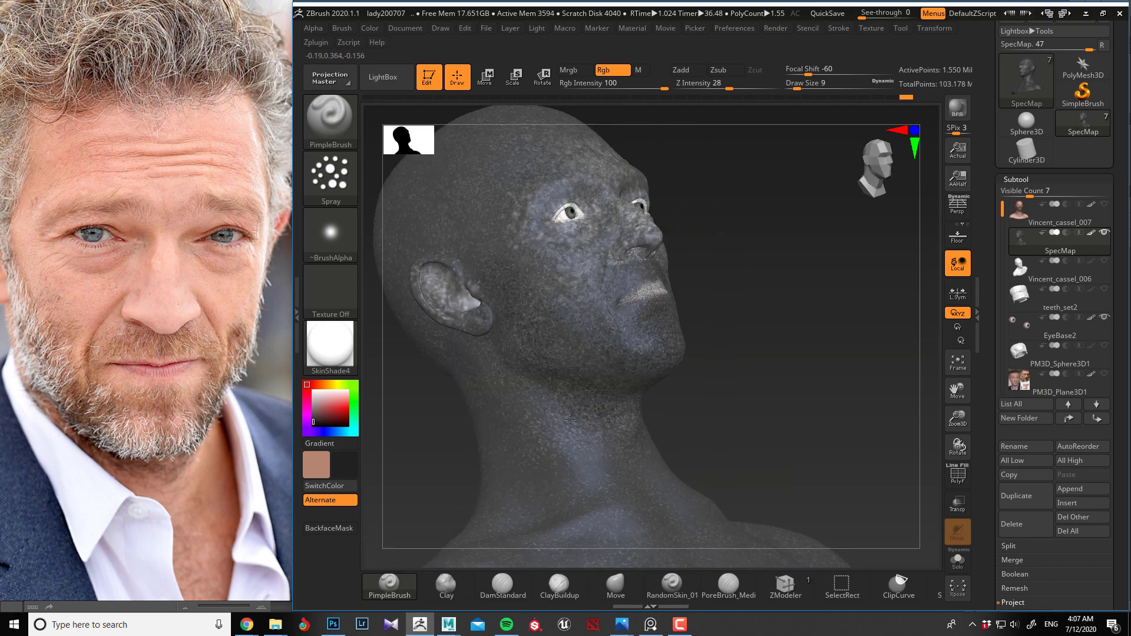
key(])
key(])
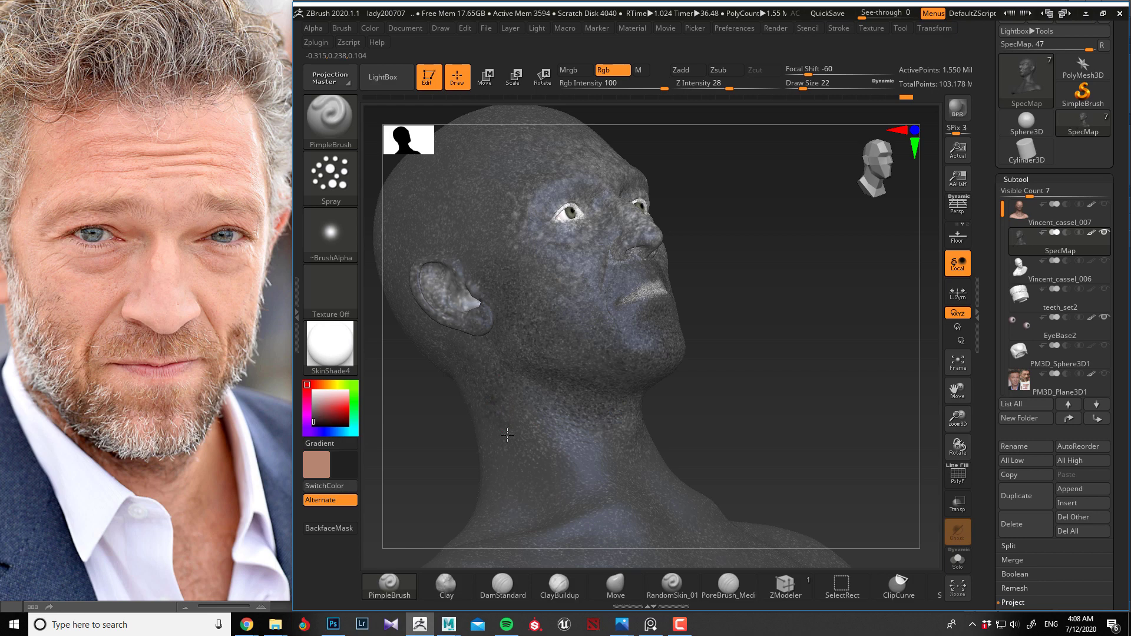
Step: Spray dark specks over the front and left side of the neck and onto the left shoulder at draw size 22
drag(472, 446, 499, 464)
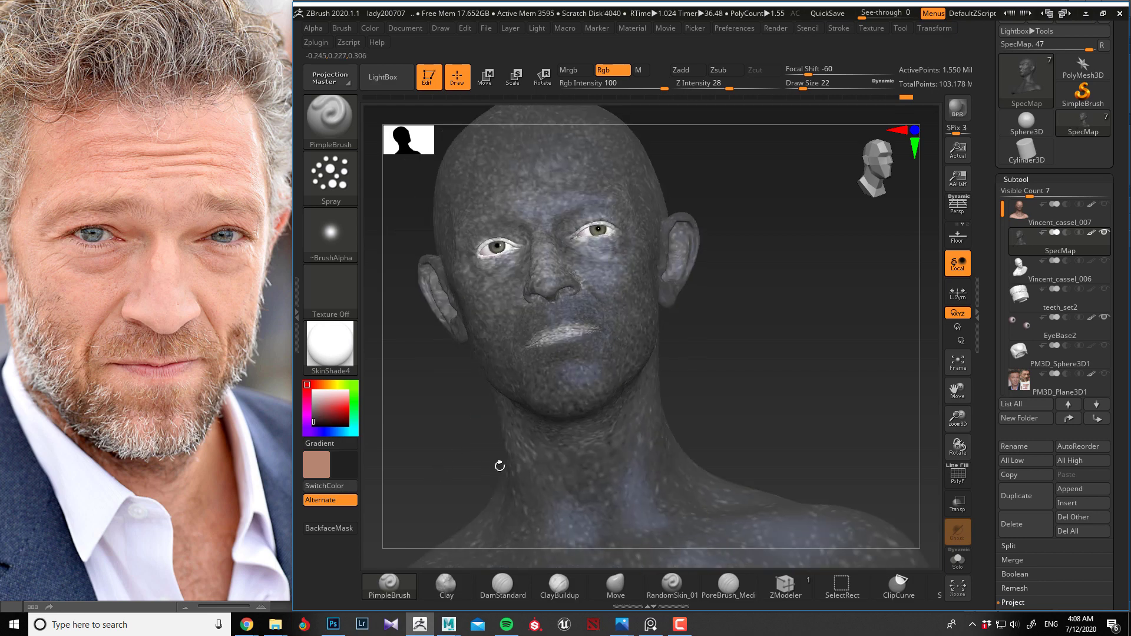
drag(697, 458, 688, 474)
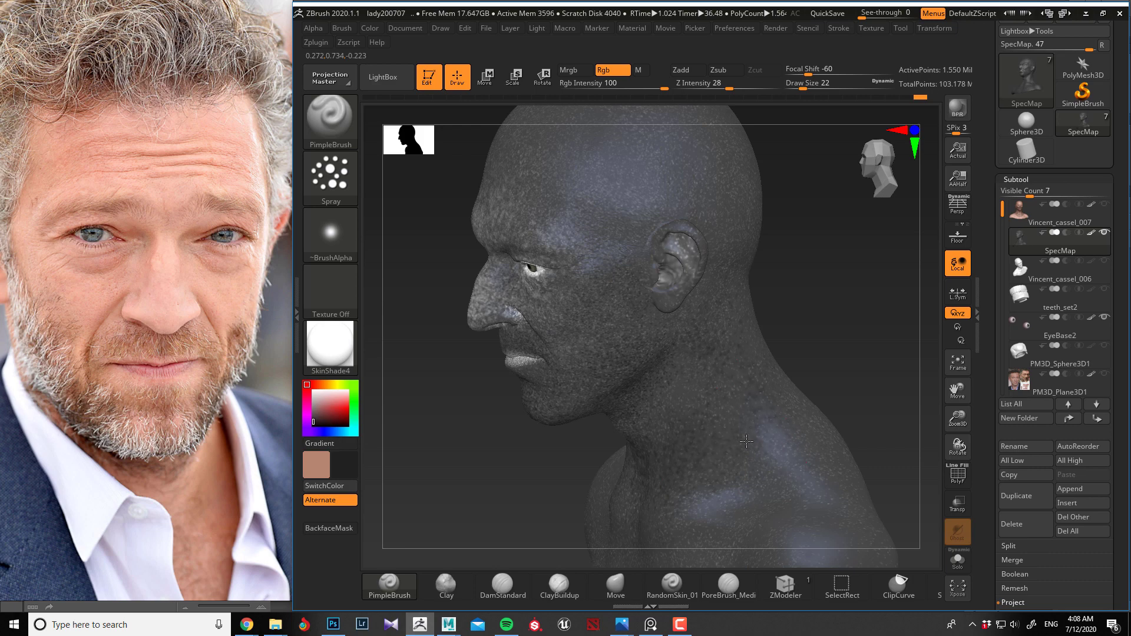
drag(487, 457, 698, 438)
Step: Reduce the draw size to 10 and spray finer dark specks over the chest and shoulders
key([)
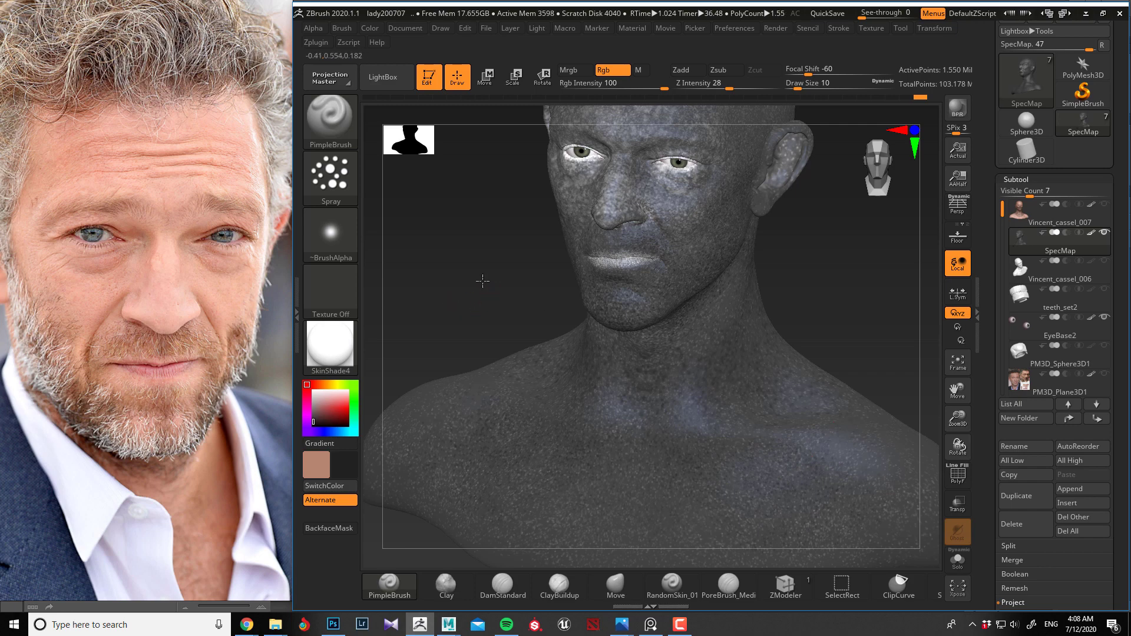
drag(483, 281, 510, 316)
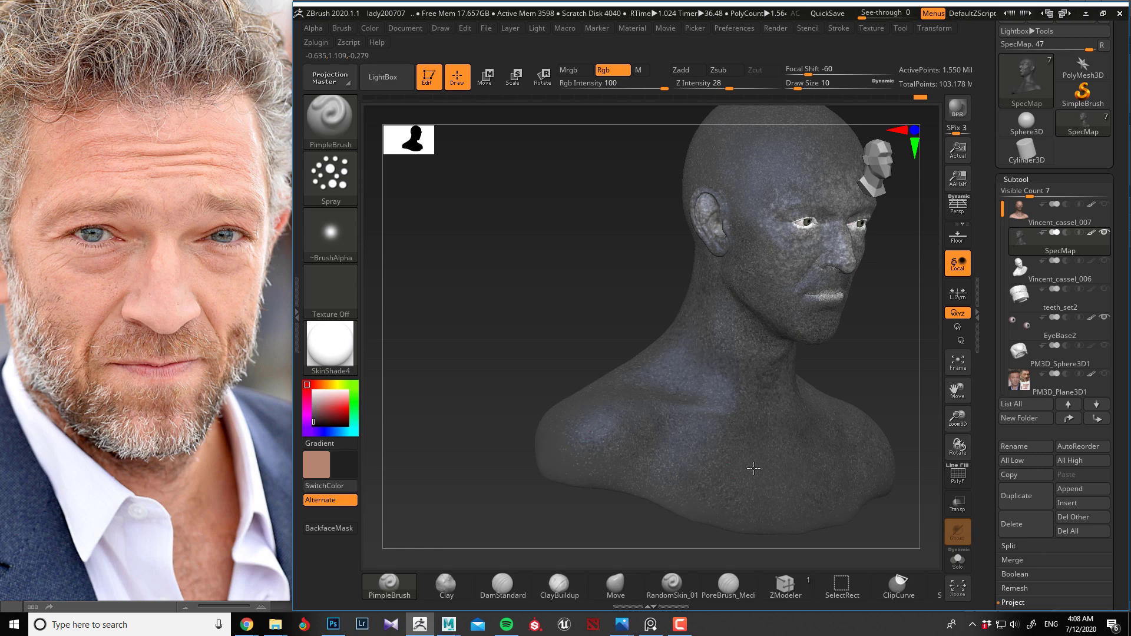
drag(518, 354, 609, 406)
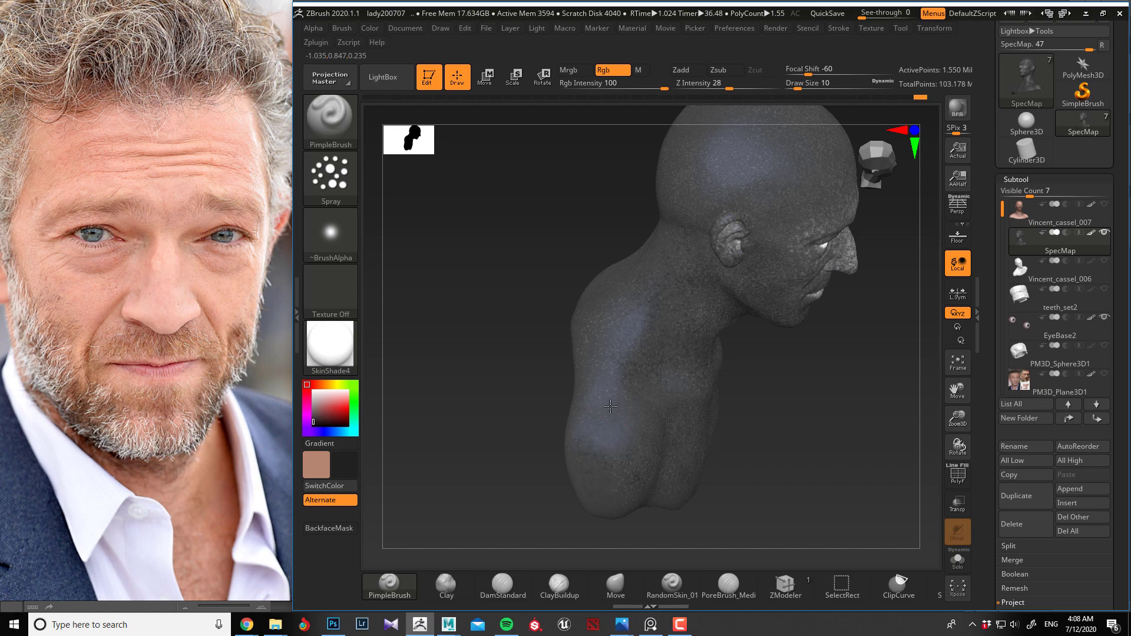
drag(586, 283, 650, 397)
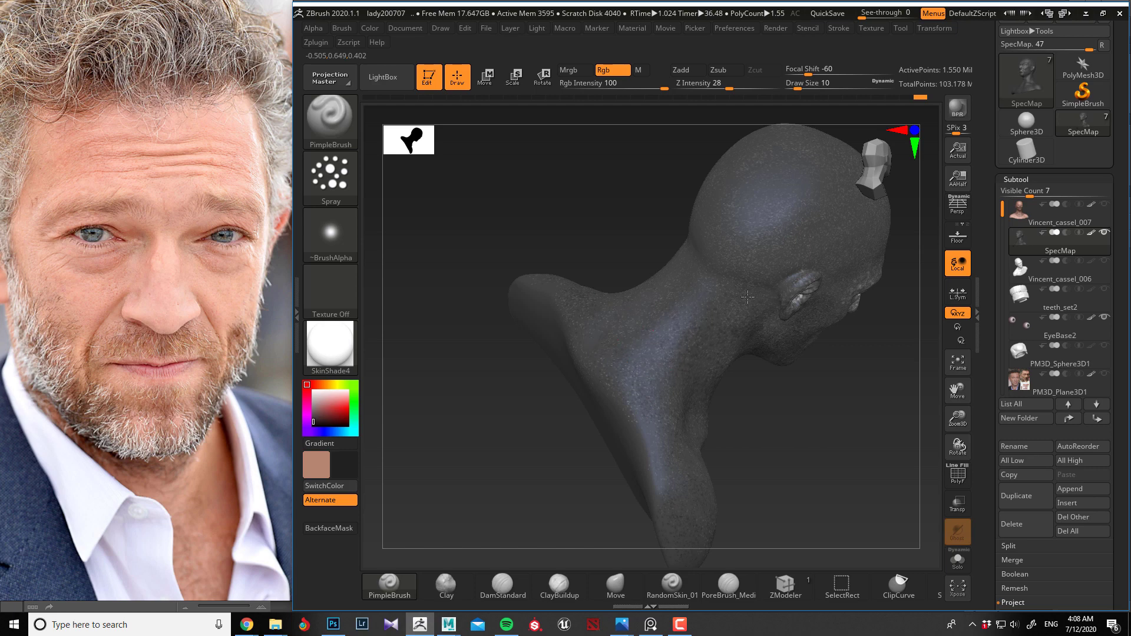
Step: Spray fine dark specks over the nape, the upper back and the area behind the right ear
drag(636, 219, 662, 303)
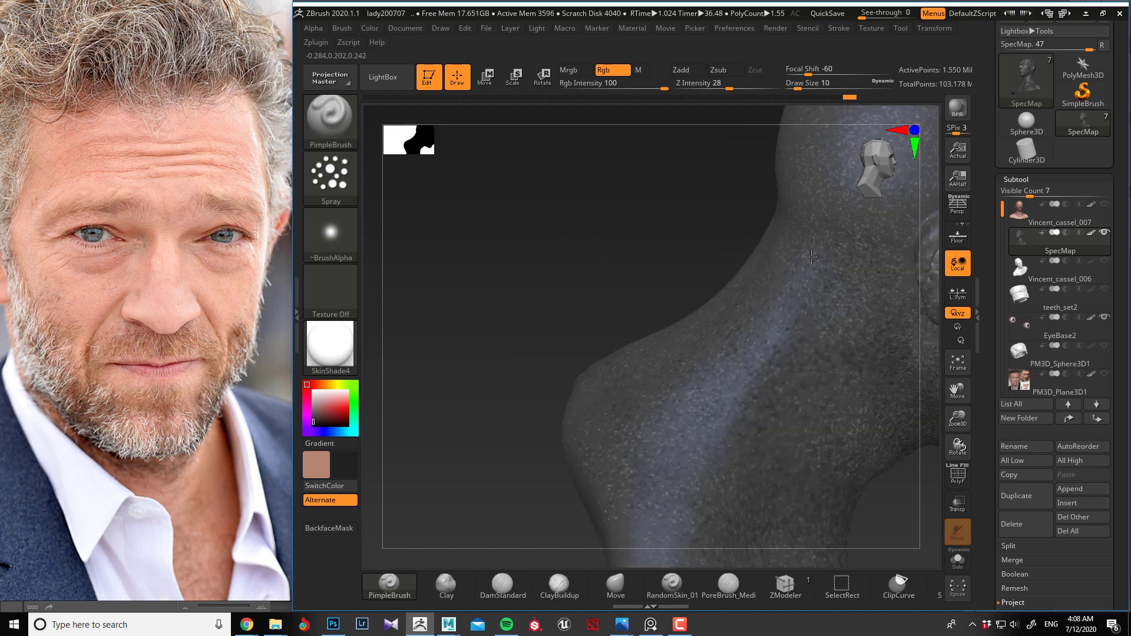
alt+drag(651, 239, 643, 332)
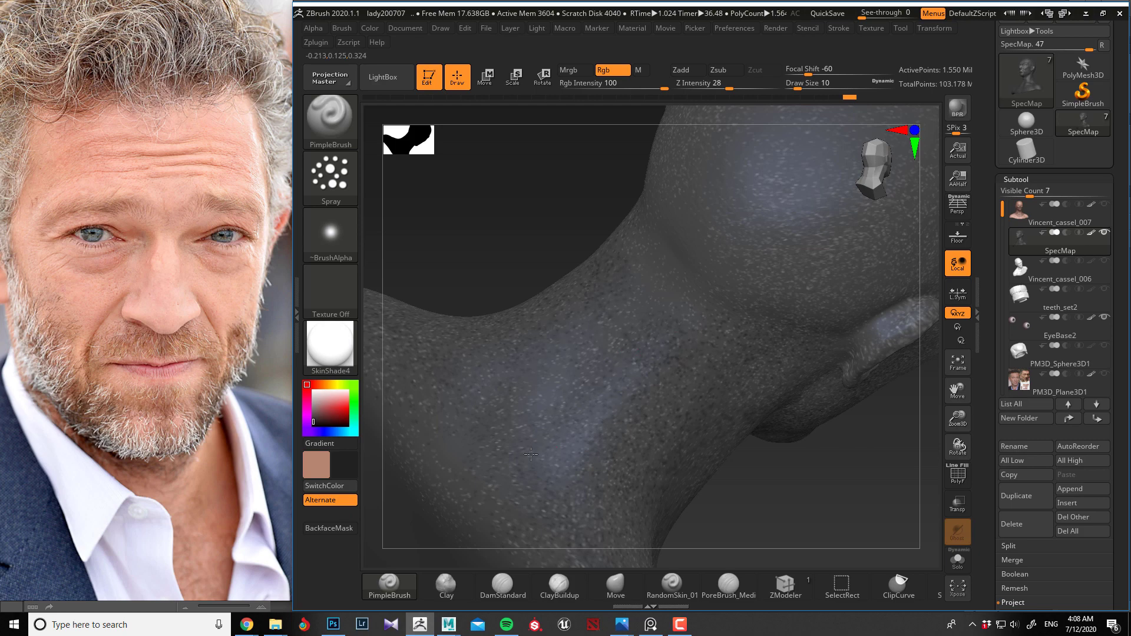
alt+drag(525, 218, 489, 248)
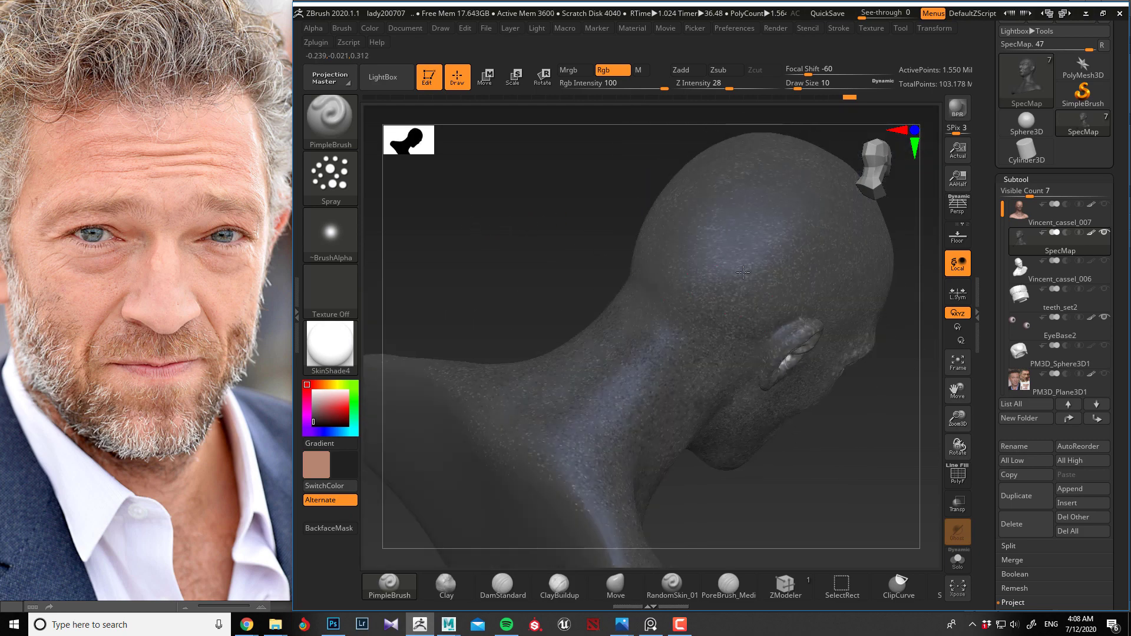
Step: Spray dark specks over the right temple, the right side of the scalp and the top of the head
drag(613, 206, 443, 173)
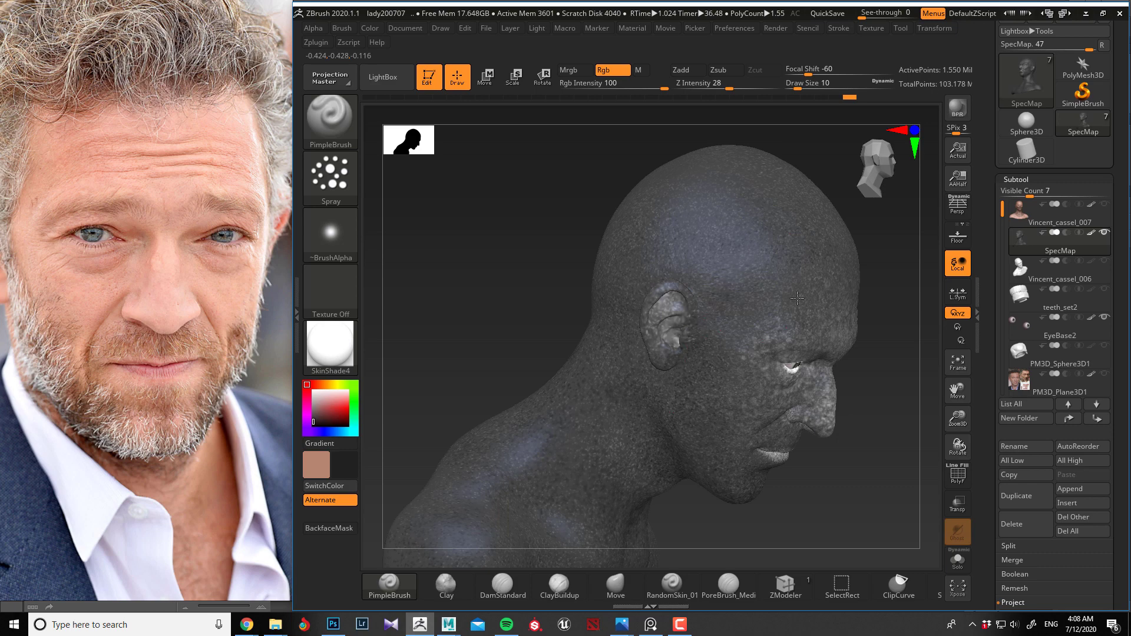
drag(887, 298, 557, 251)
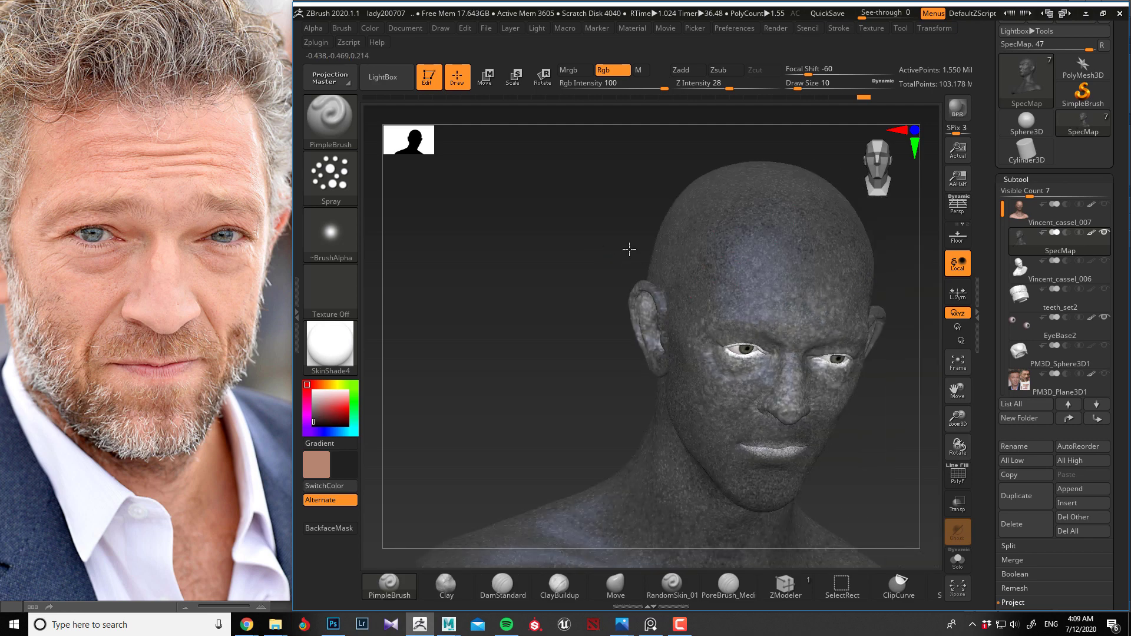
drag(629, 247, 666, 276)
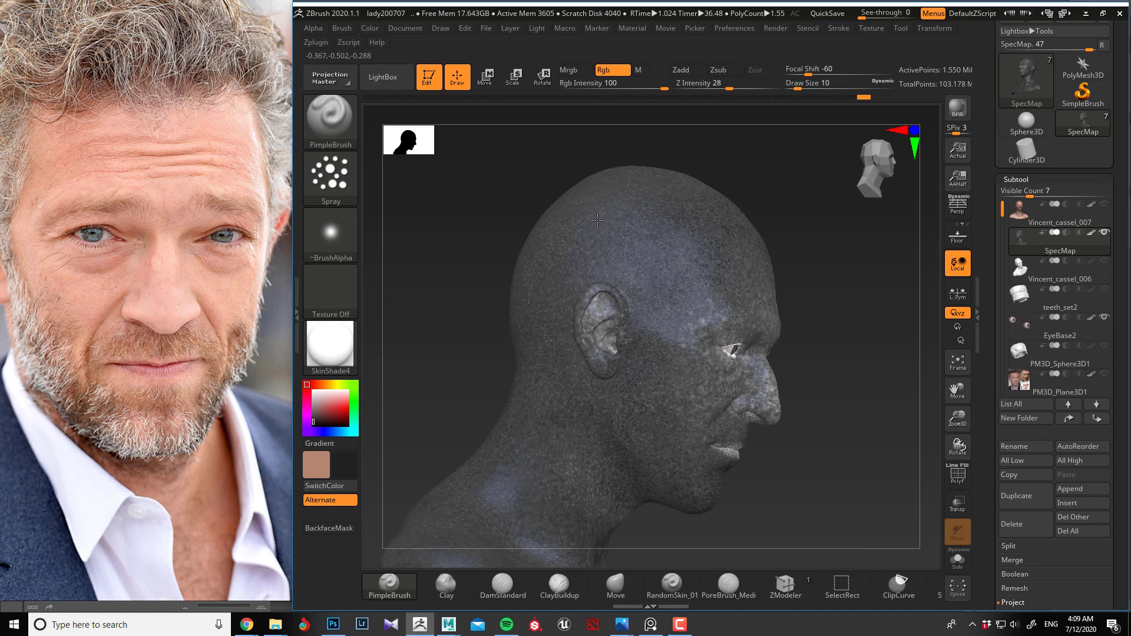
drag(469, 238, 534, 313)
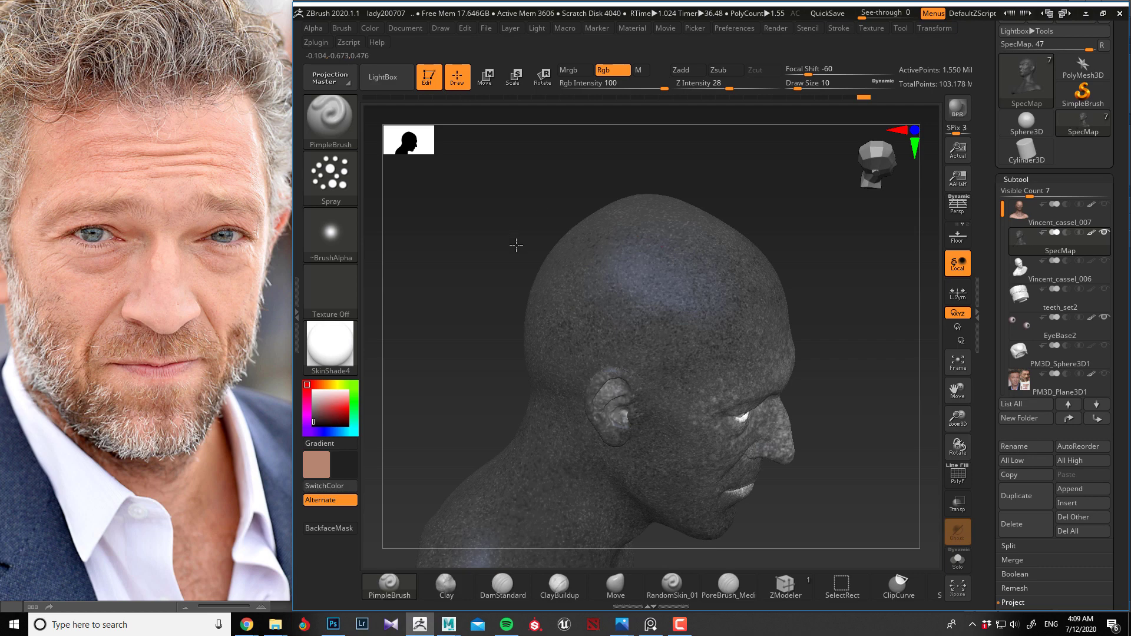
drag(517, 246, 684, 276)
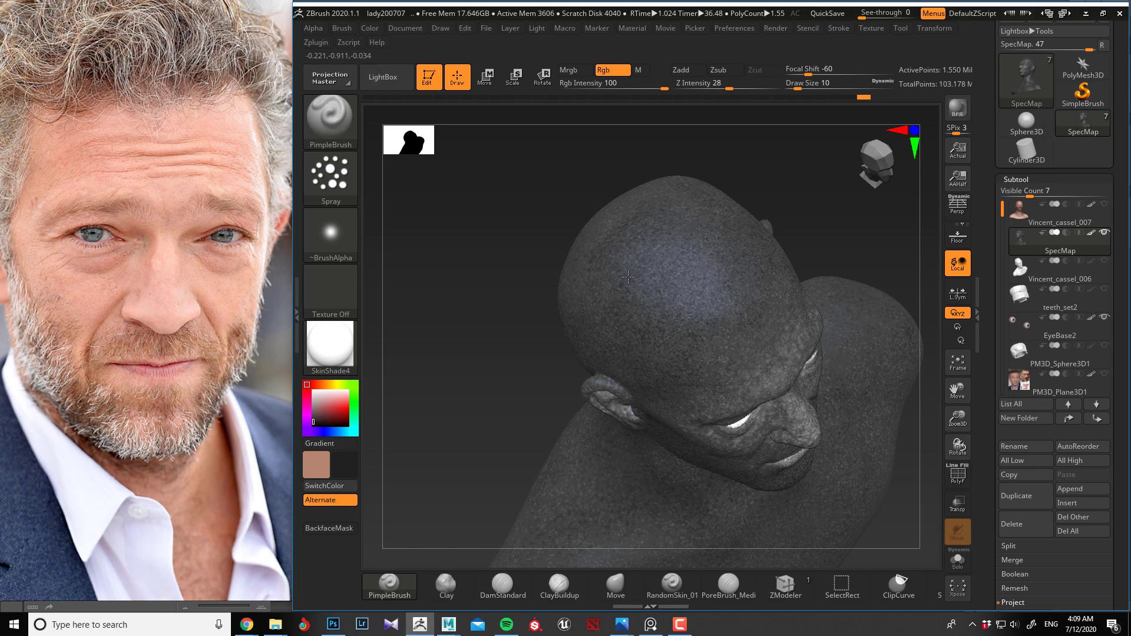
Step: Spray dark specks over the back of the head, the nape hairline and the scalp behind the left ear
drag(543, 222, 467, 240)
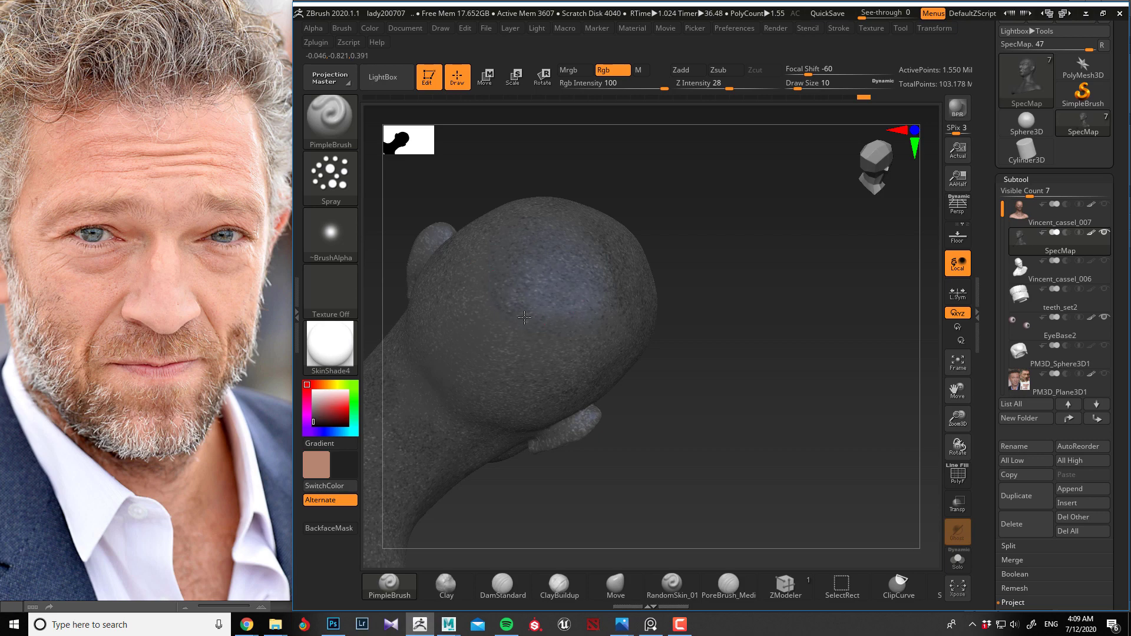
drag(542, 322, 641, 299)
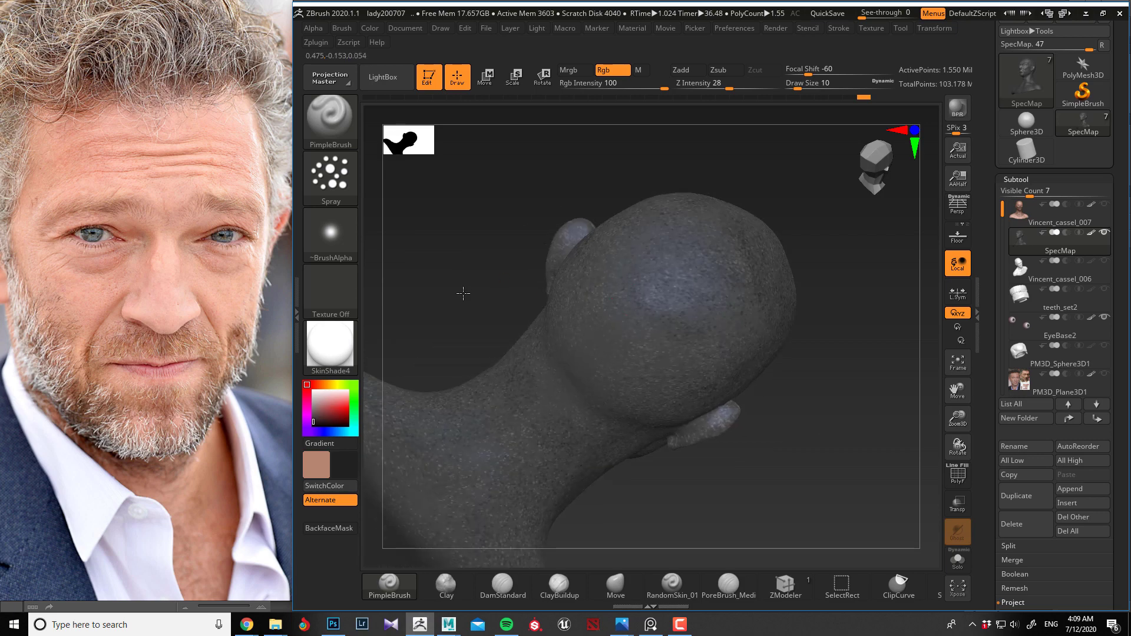
drag(458, 267, 662, 301)
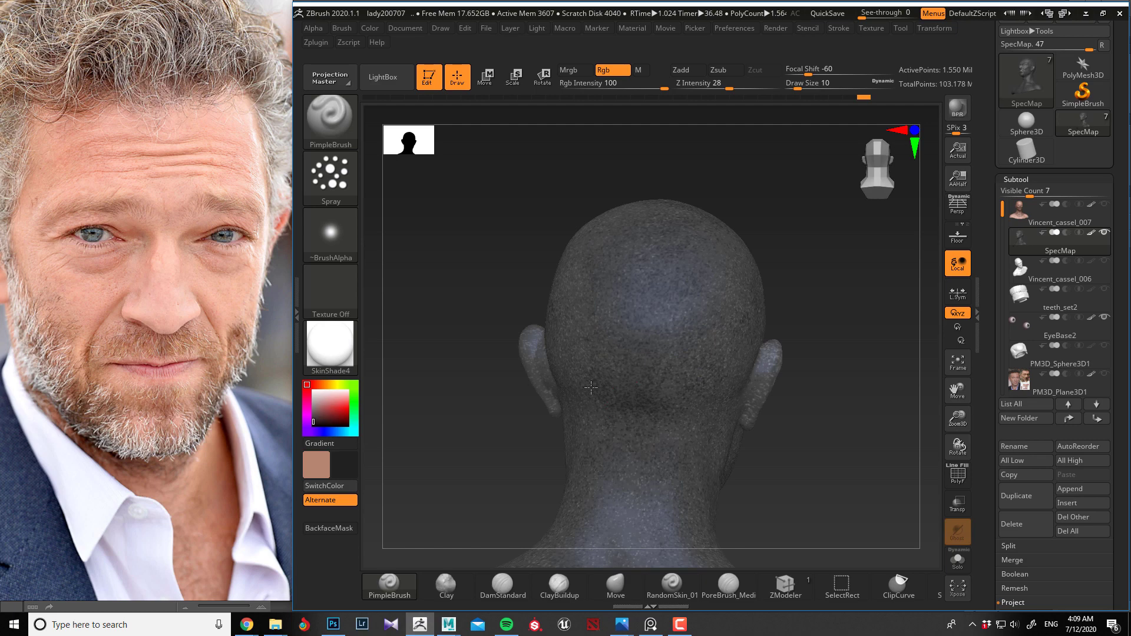
drag(486, 362, 537, 358)
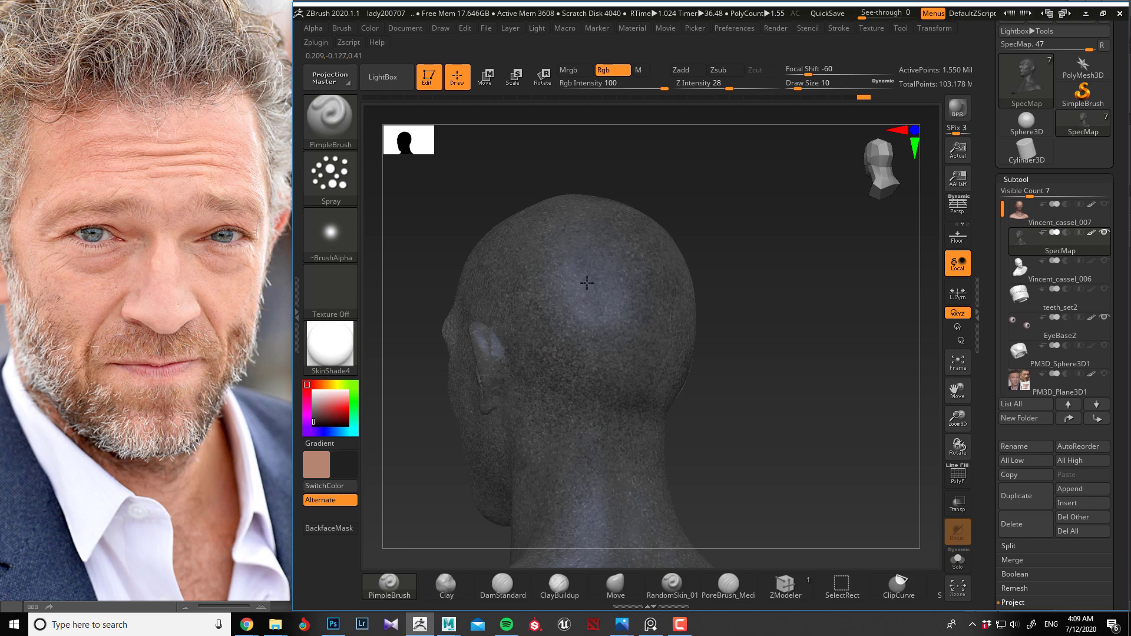
right_drag(587, 283, 624, 327)
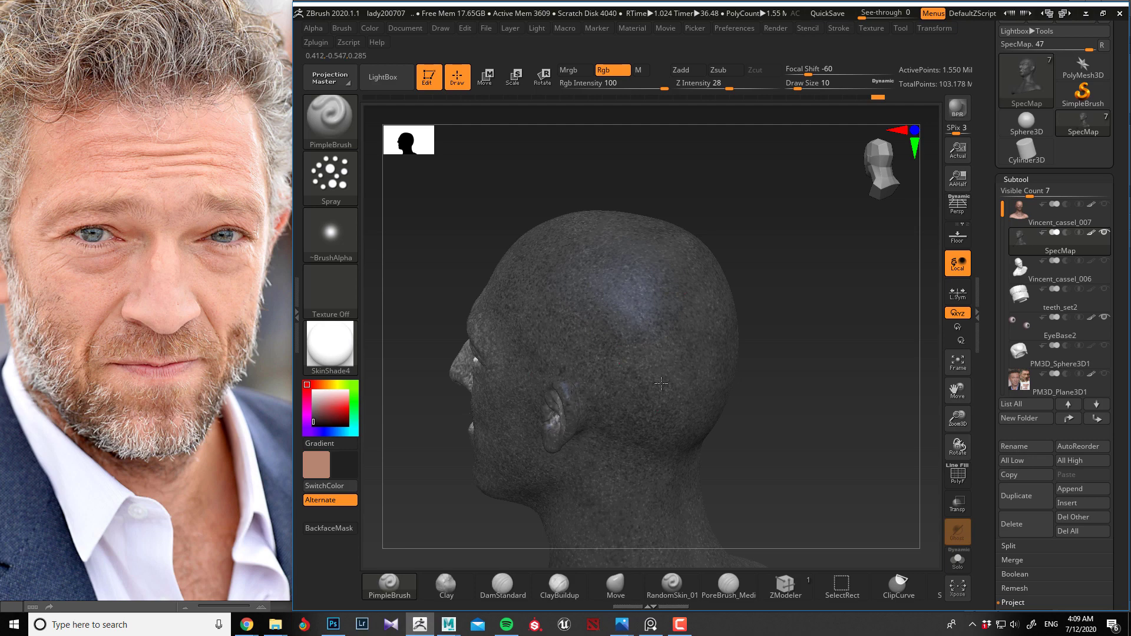
right_drag(465, 278, 547, 325)
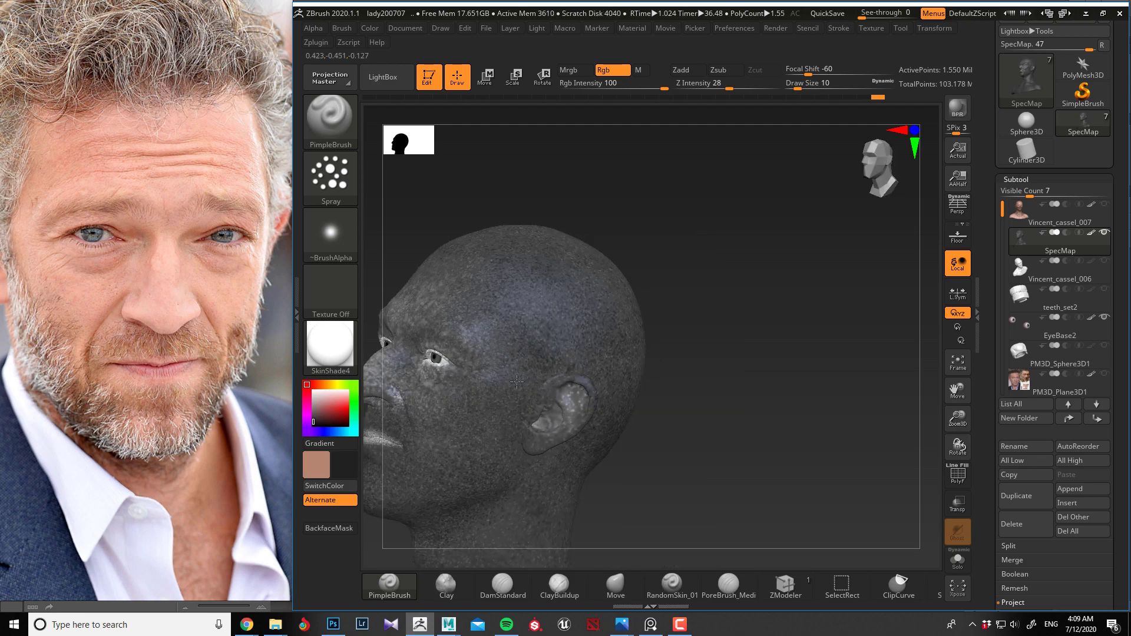
Step: Spray dark specks over the left cheek, along the left jawline and down the left side of the neck
right_drag(471, 210, 424, 240)
alt+right_drag(424, 240, 599, 199)
alt+right_drag(487, 298, 455, 232)
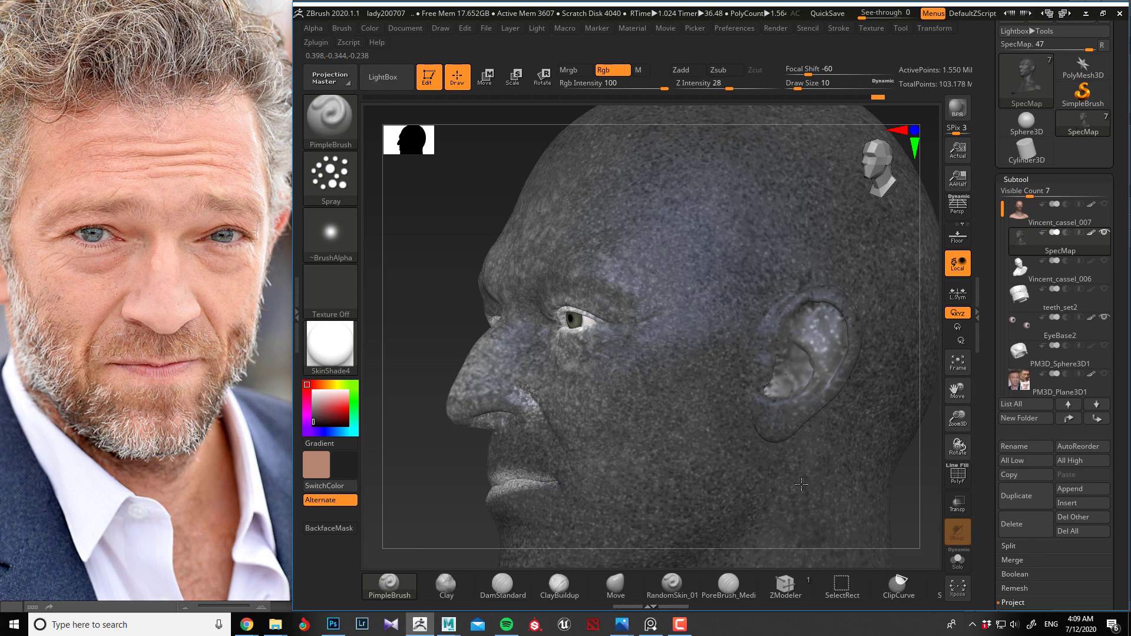
alt+drag(444, 290, 450, 166)
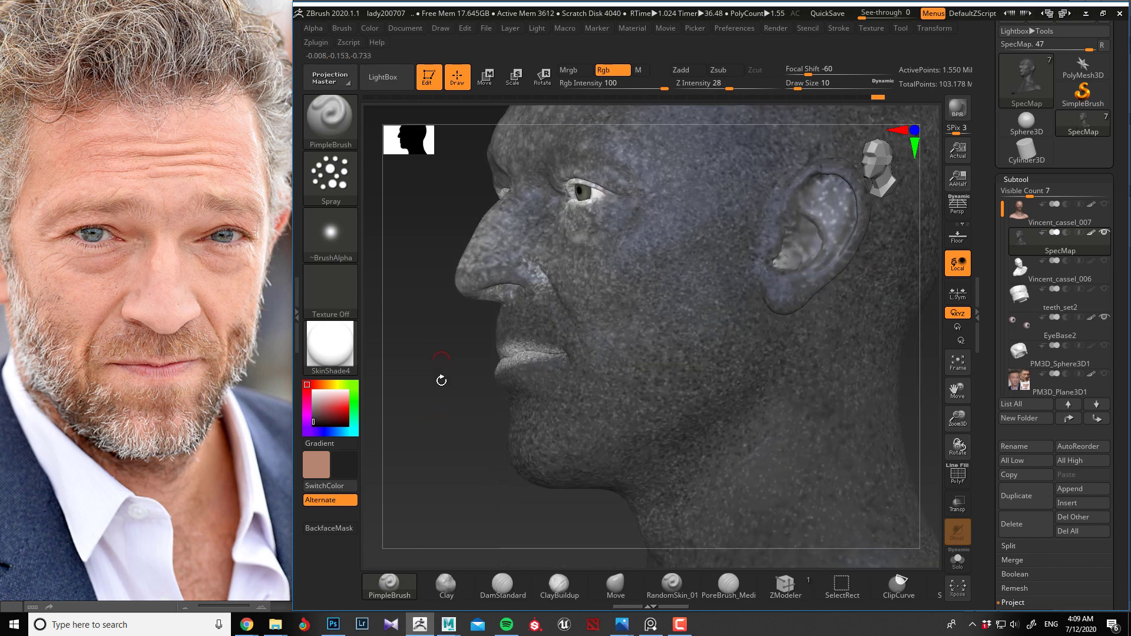
drag(442, 380, 421, 380)
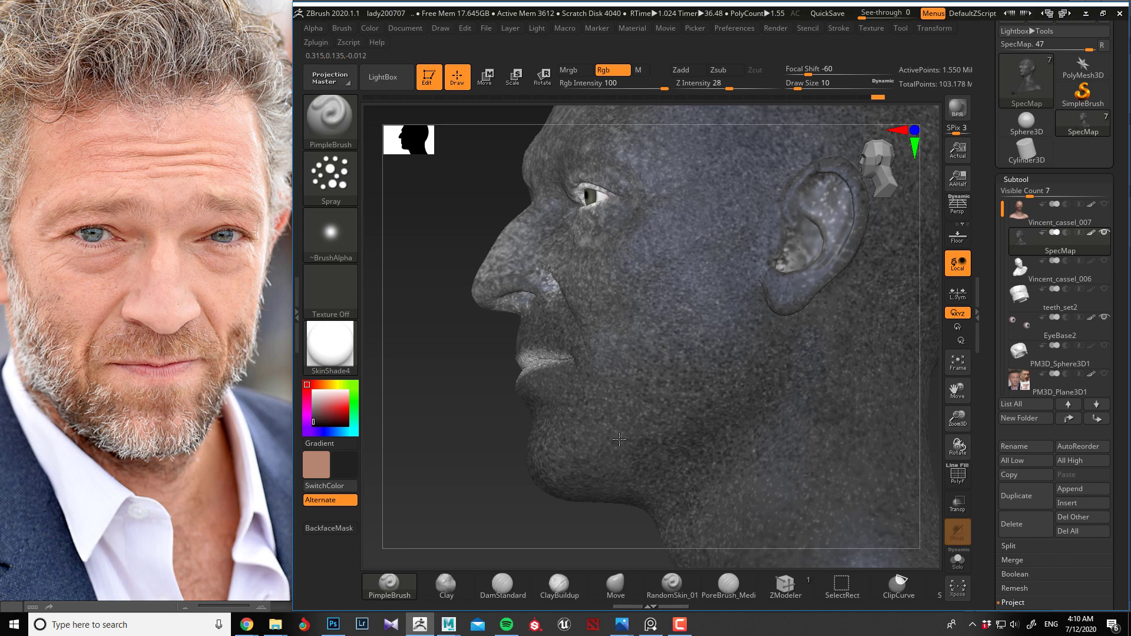
alt+drag(460, 412, 430, 316)
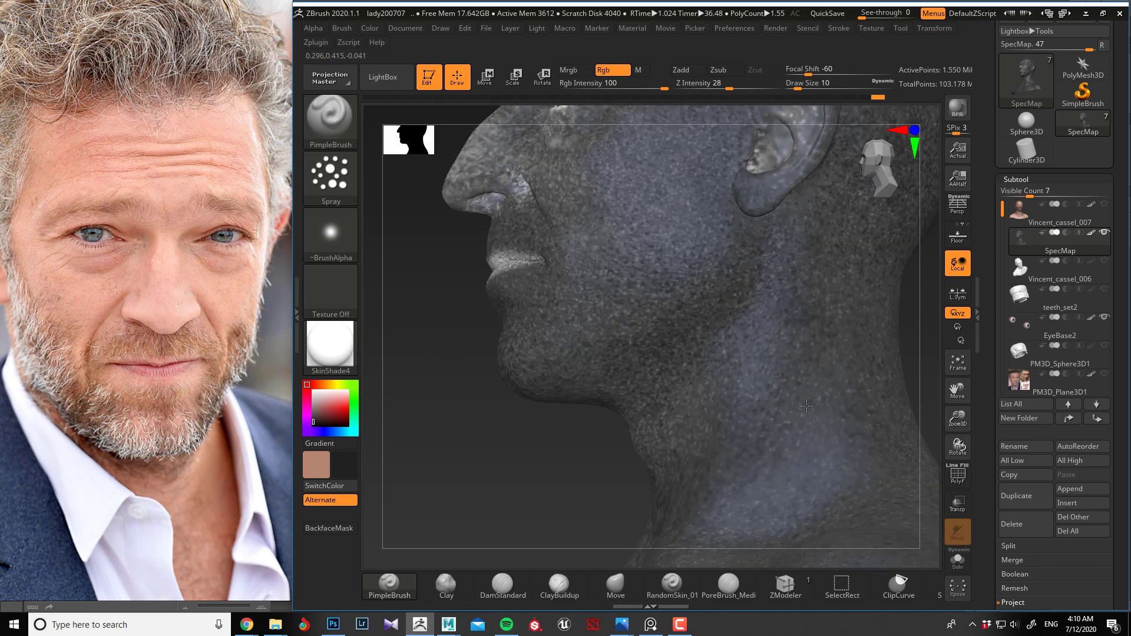
Step: Touch up the front of the neck, the area below the right ear and the right cheek with dark specks
key(f)
drag(479, 390, 659, 401)
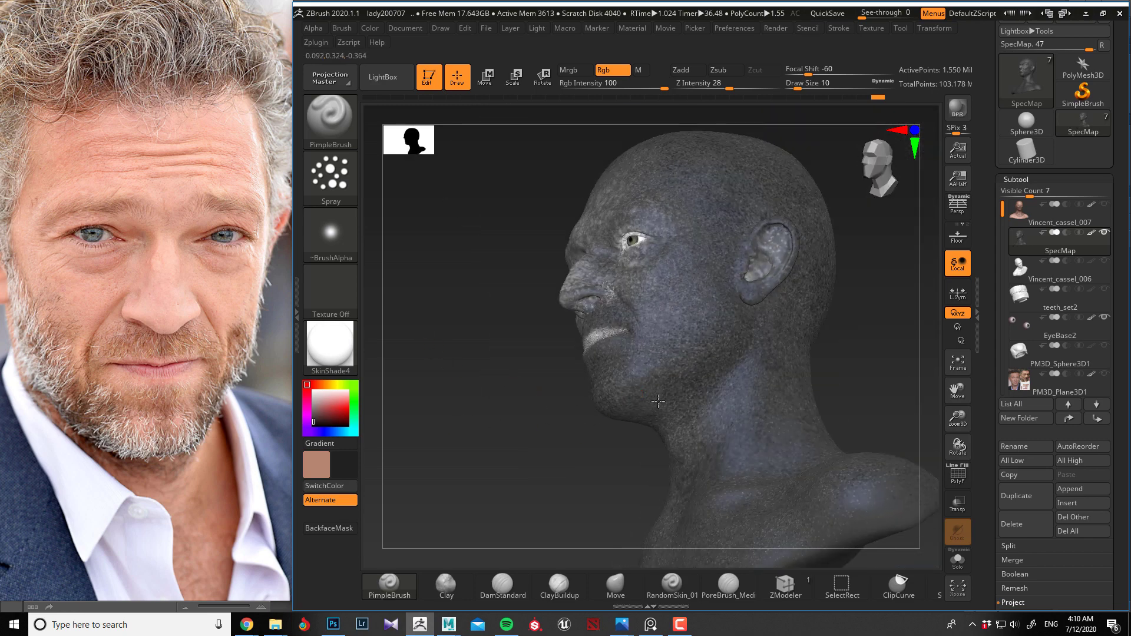
drag(647, 452, 706, 446)
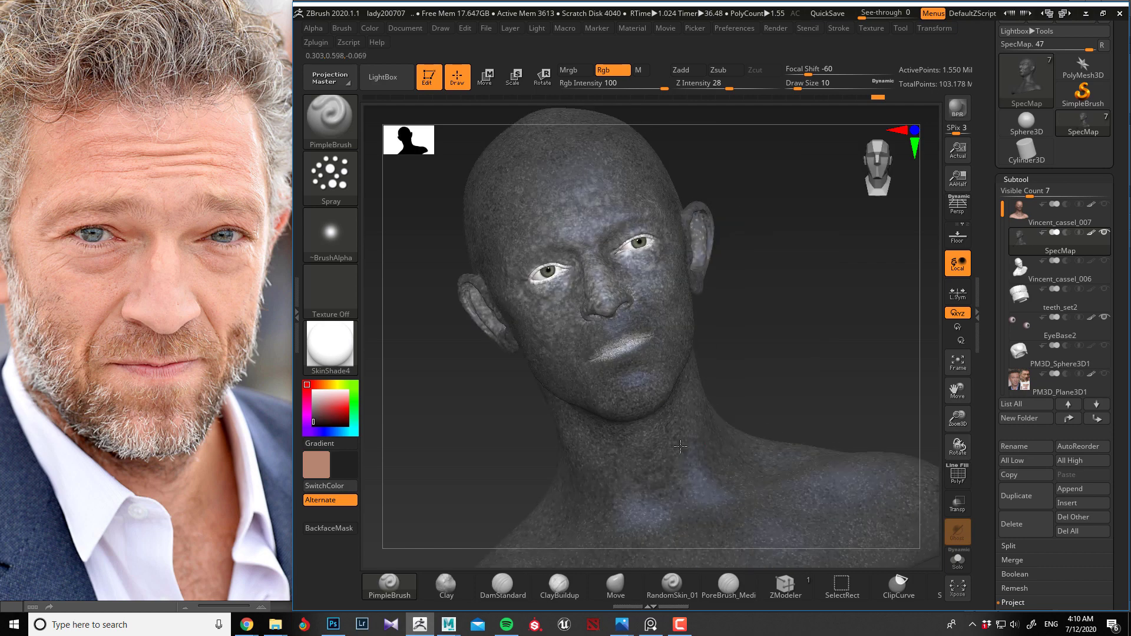
drag(504, 446, 587, 414)
drag(456, 393, 495, 342)
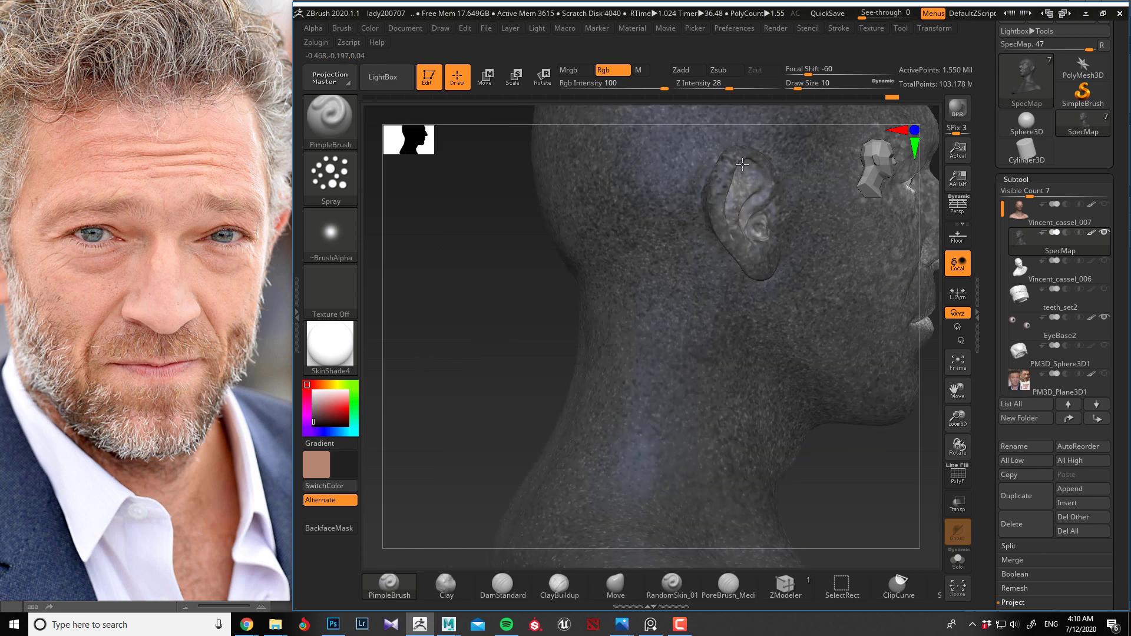
drag(450, 290, 618, 301)
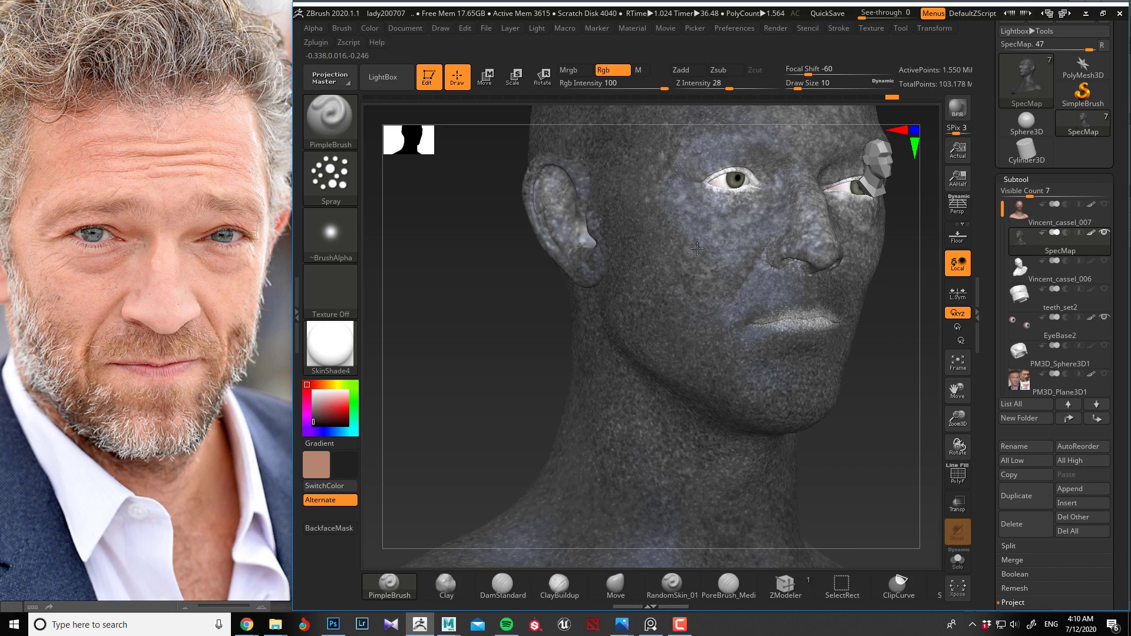
drag(518, 301, 407, 298)
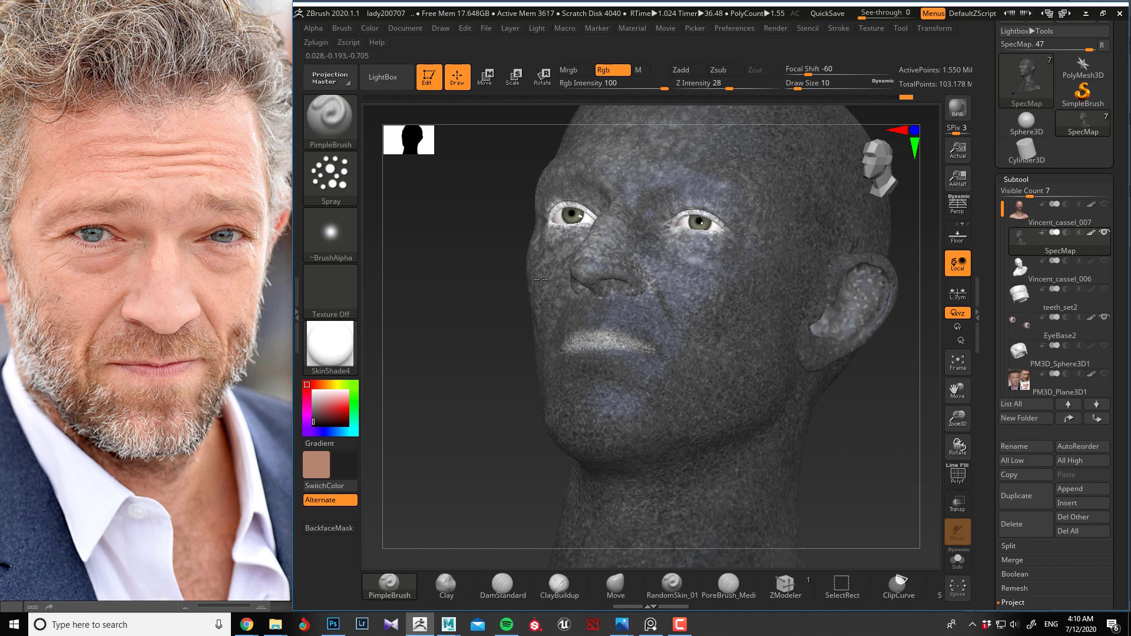
Step: Sample a light gray from the face and change the brush alpha to Alpha 47
mouse_move(512, 274)
mouse_down()
mouse_move(461, 258)
mouse_move(510, 262)
mouse_up()
key(c)
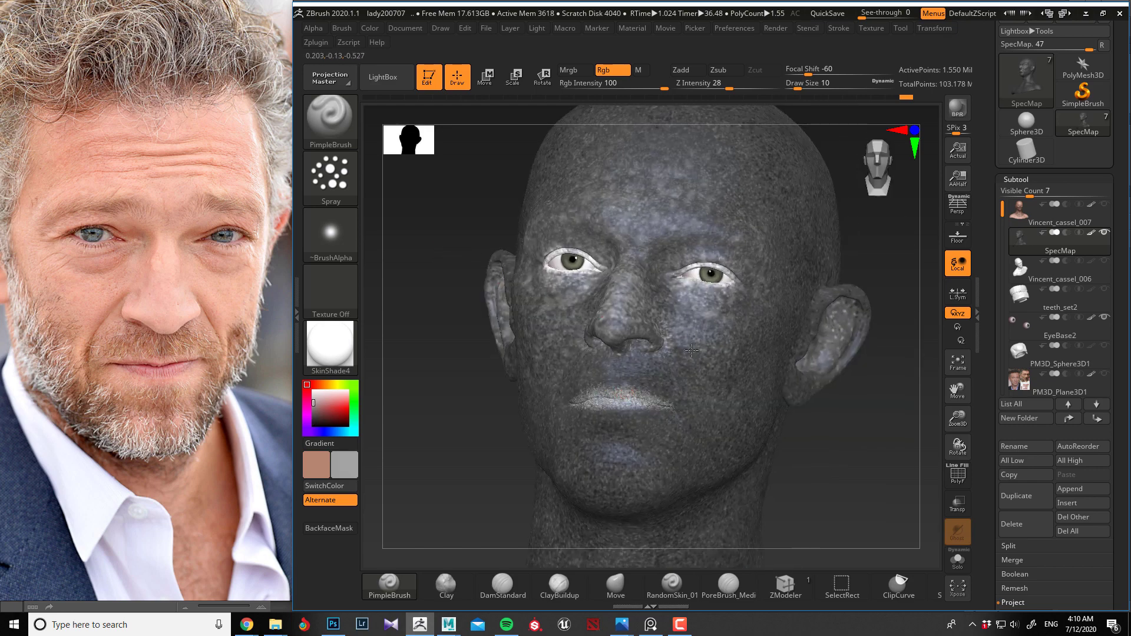
drag(449, 253, 453, 267)
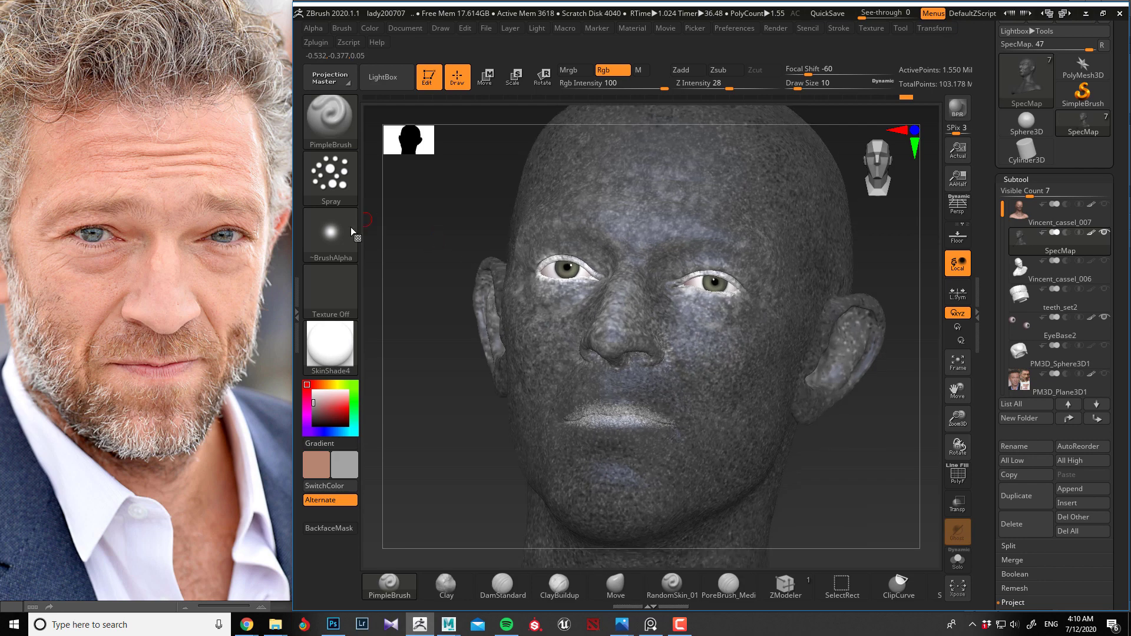
click(330, 233)
click(569, 458)
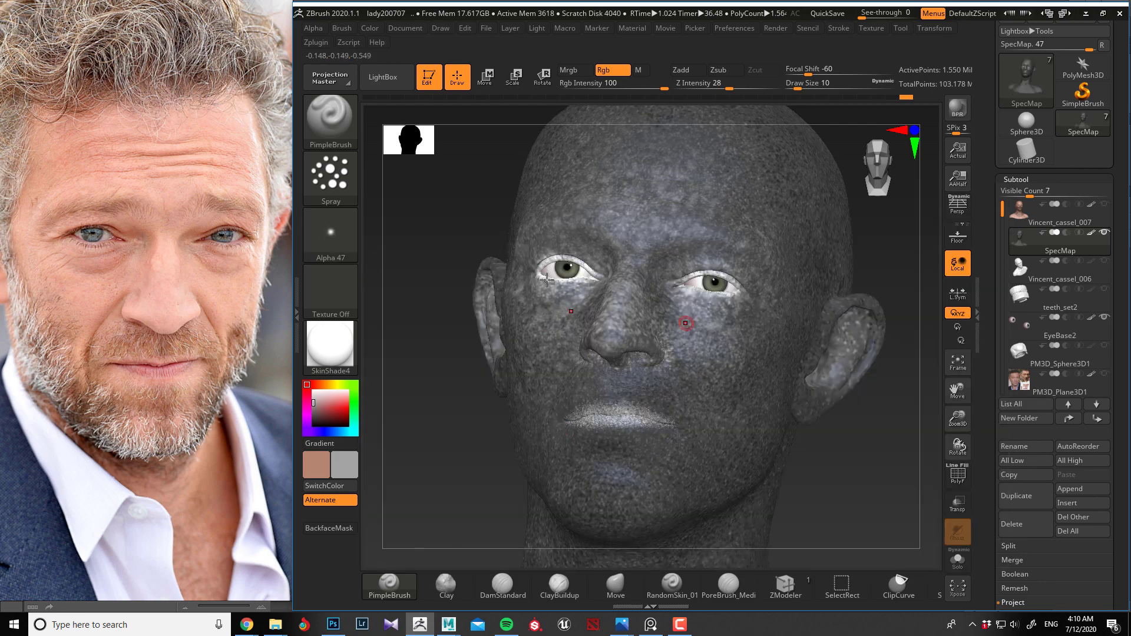
Step: Spray fine specks over the nose, cheeks and skin around the eyes, alternating between sampled light and dark grays
drag(454, 253, 414, 295)
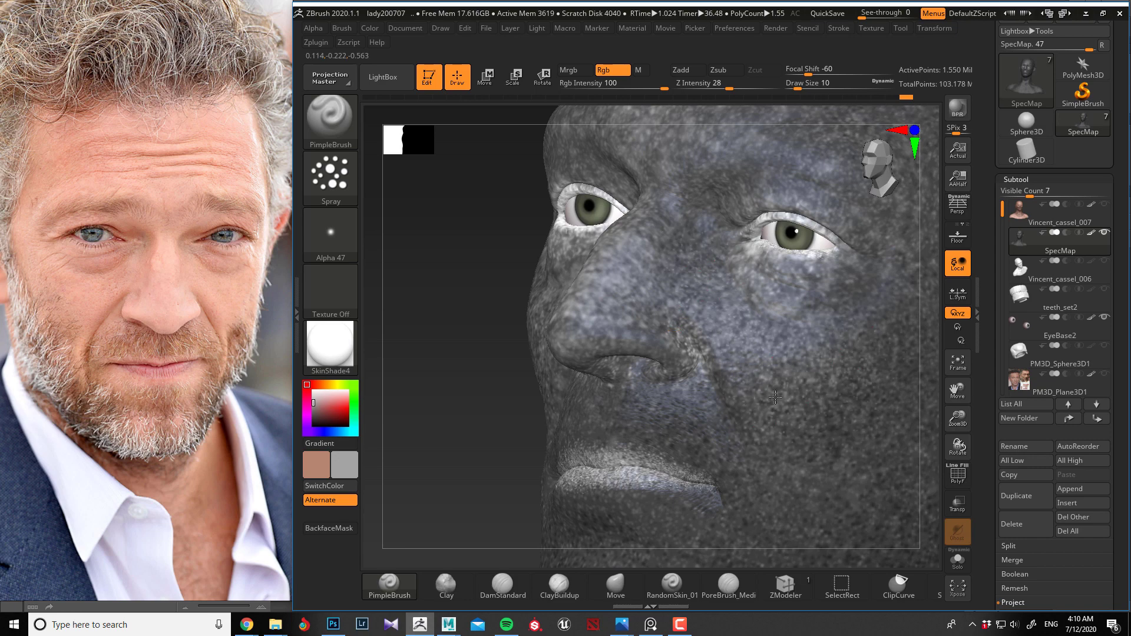
drag(440, 298, 637, 273)
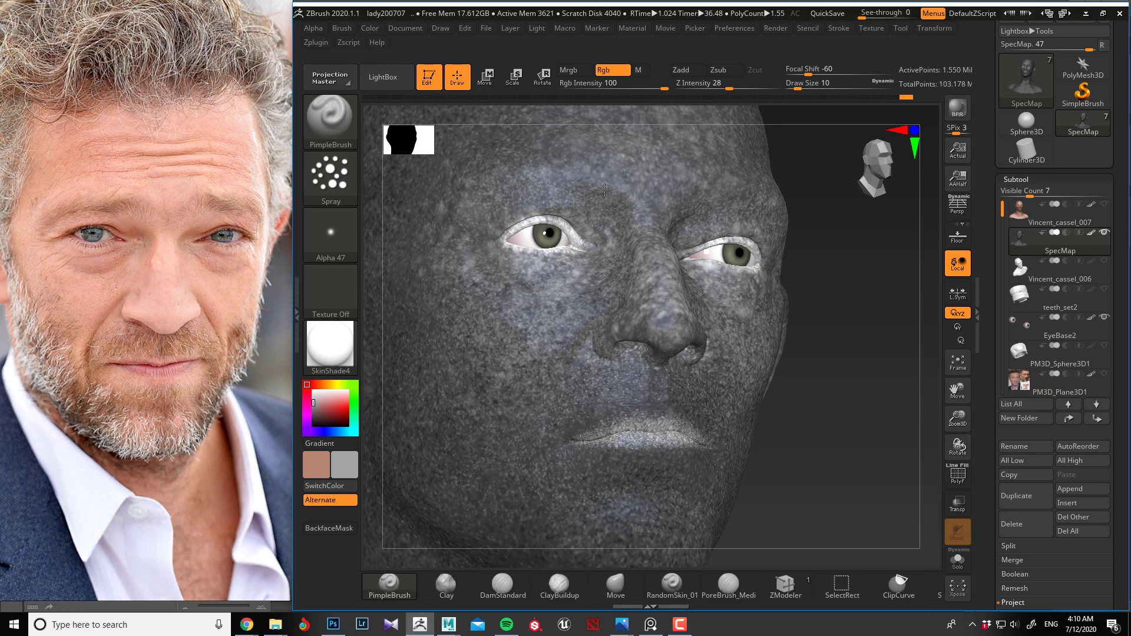
key(c)
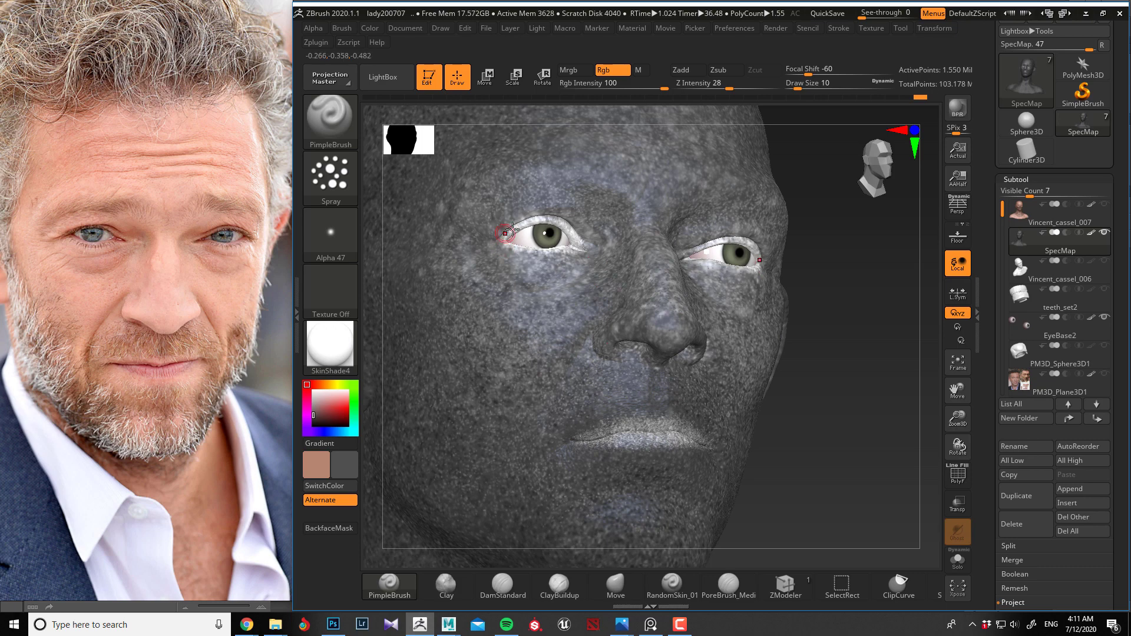
key(c)
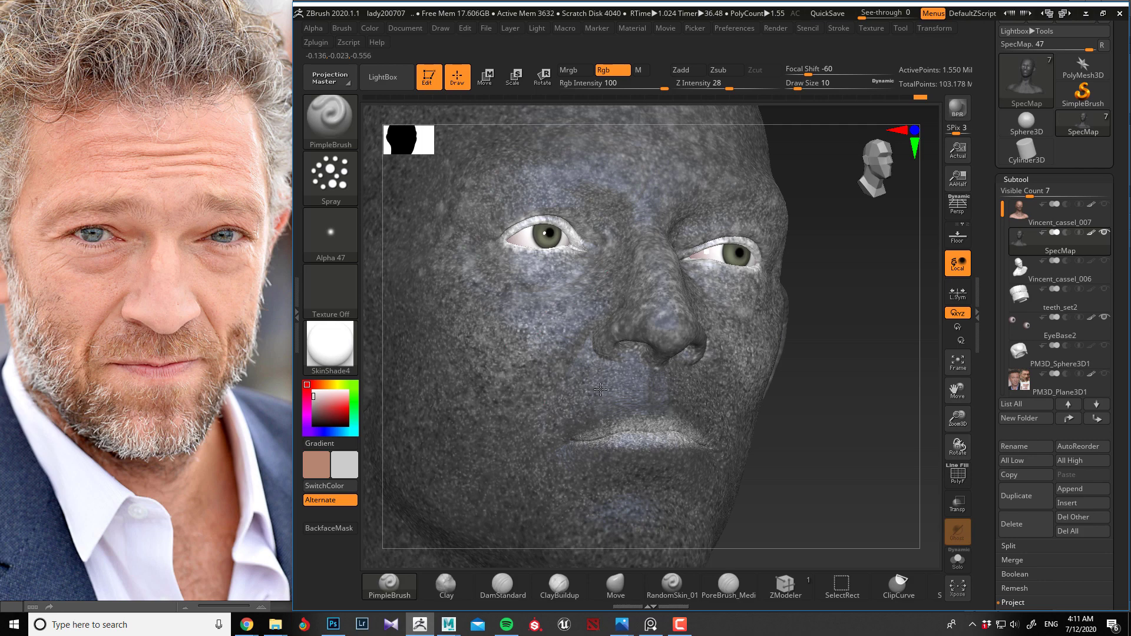
key(c)
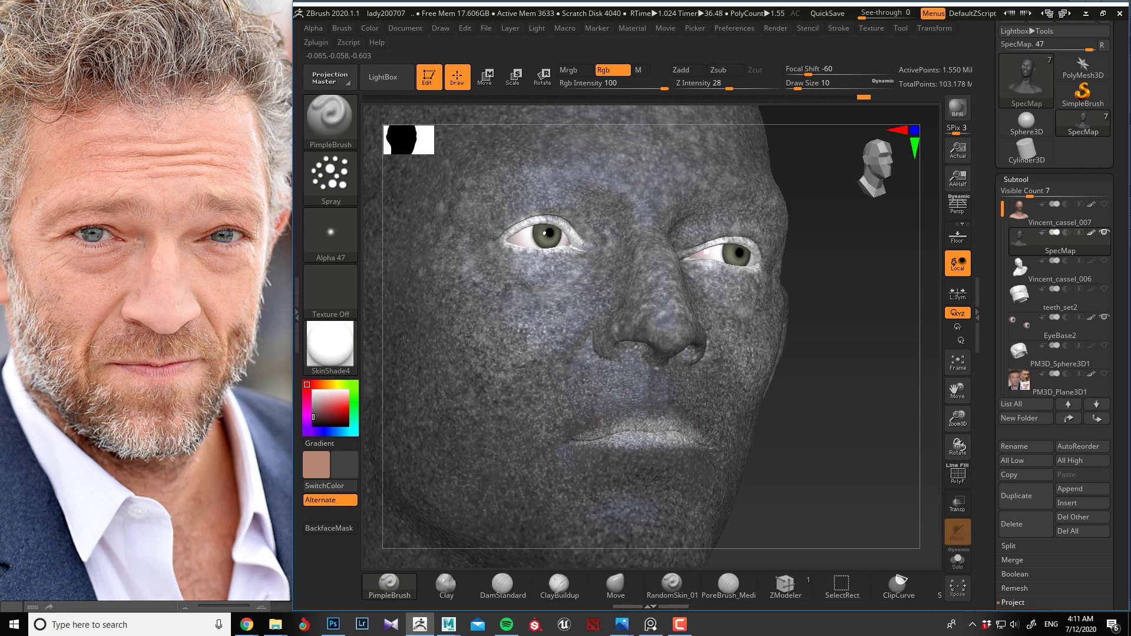
Step: Sample black and spray fine specks over the right cheek, temple, jawline and the underside of the chin
key(c)
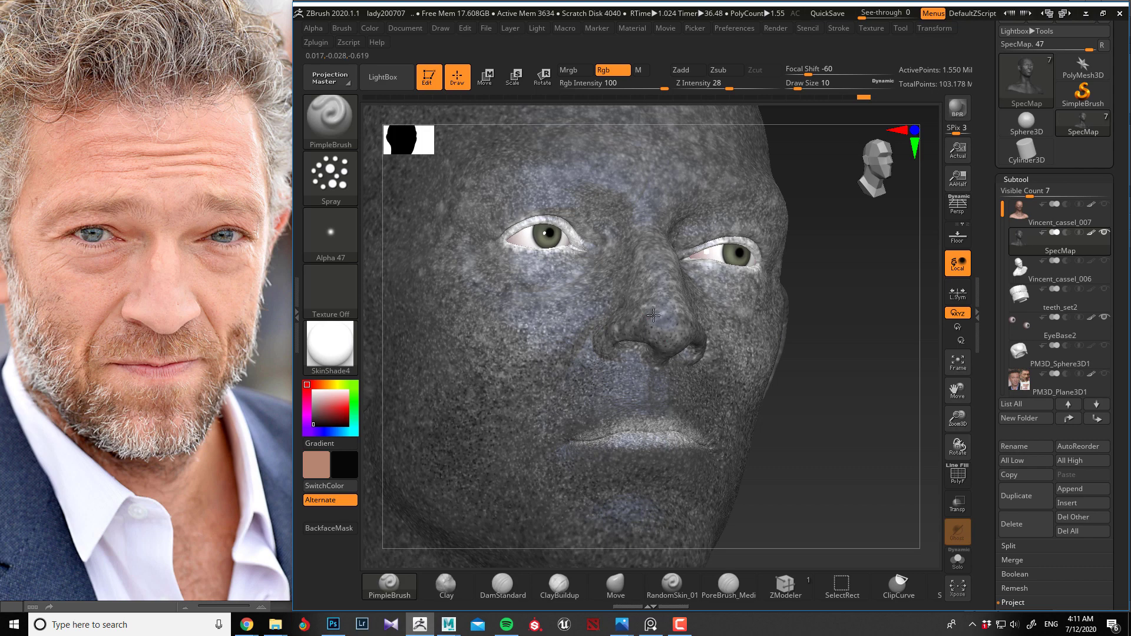
drag(842, 350, 467, 222)
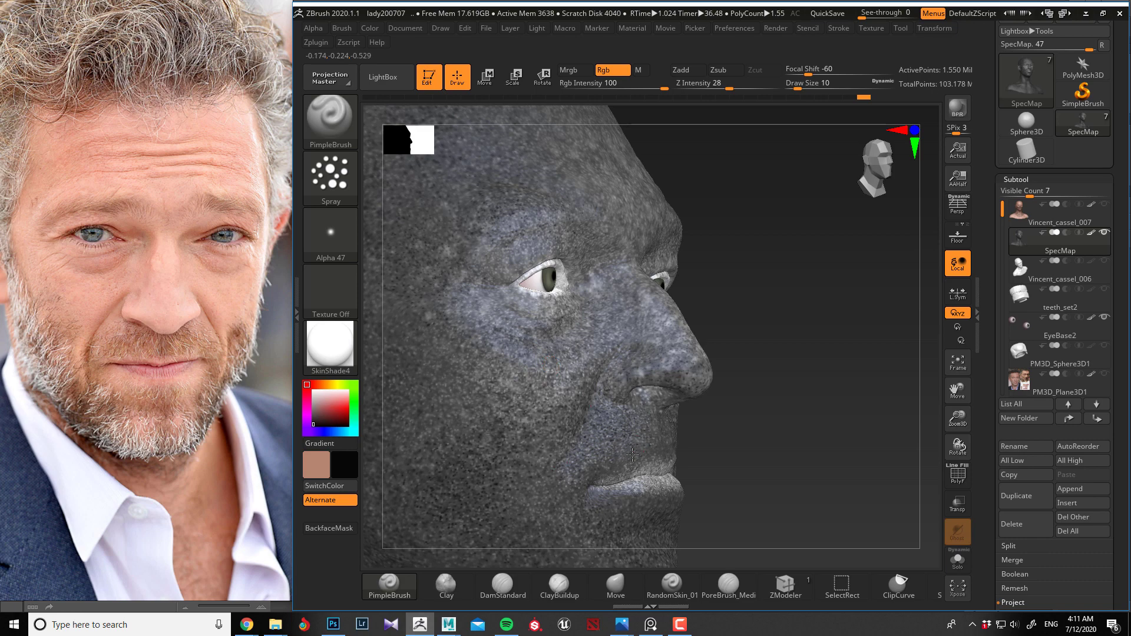
ctrl+right_drag(646, 516, 789, 371)
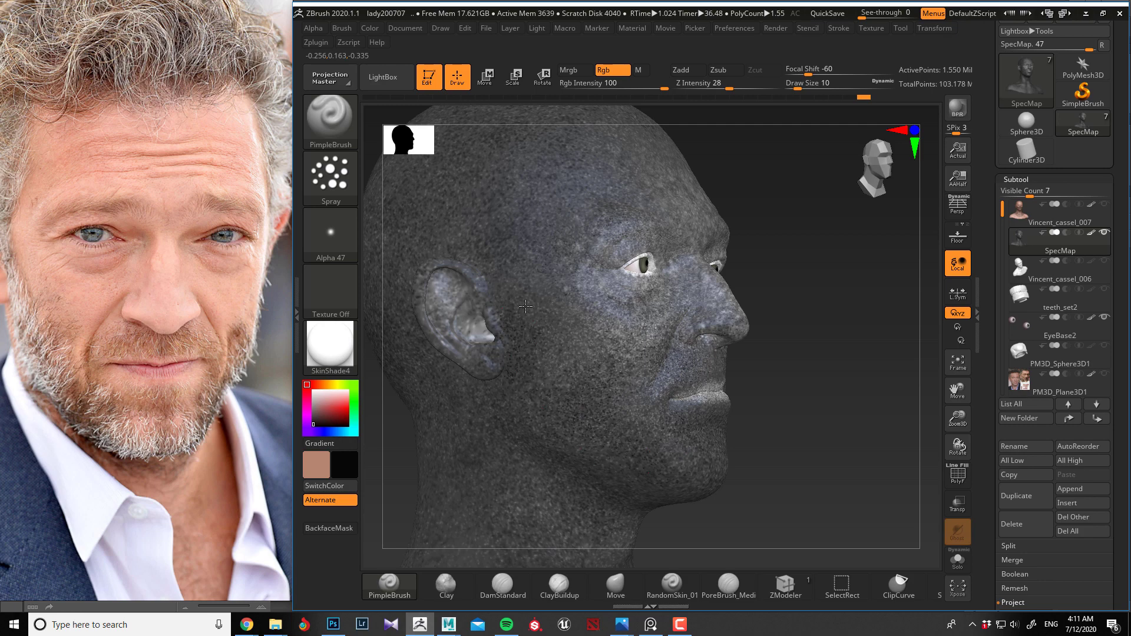
right_drag(675, 404, 570, 328)
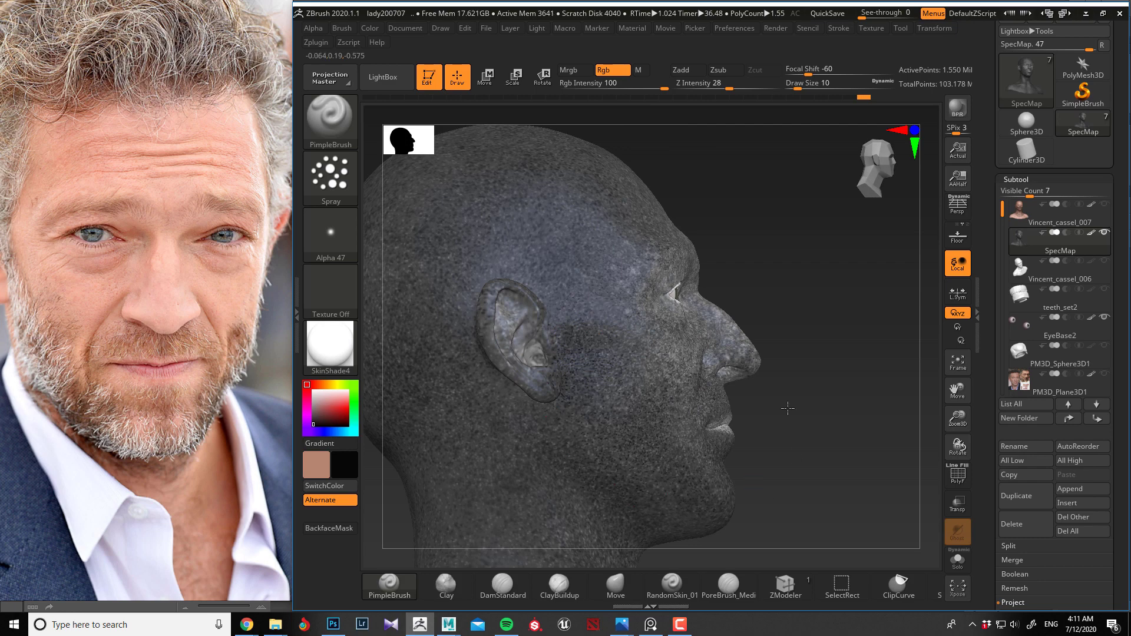
right_drag(788, 408, 631, 398)
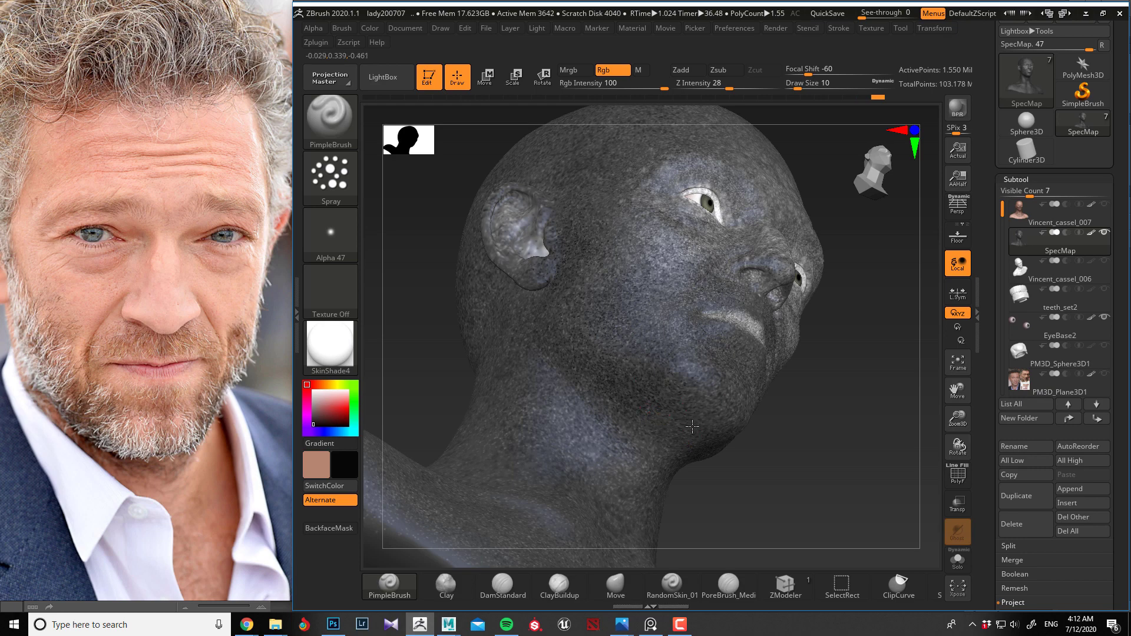
right_drag(676, 411, 645, 388)
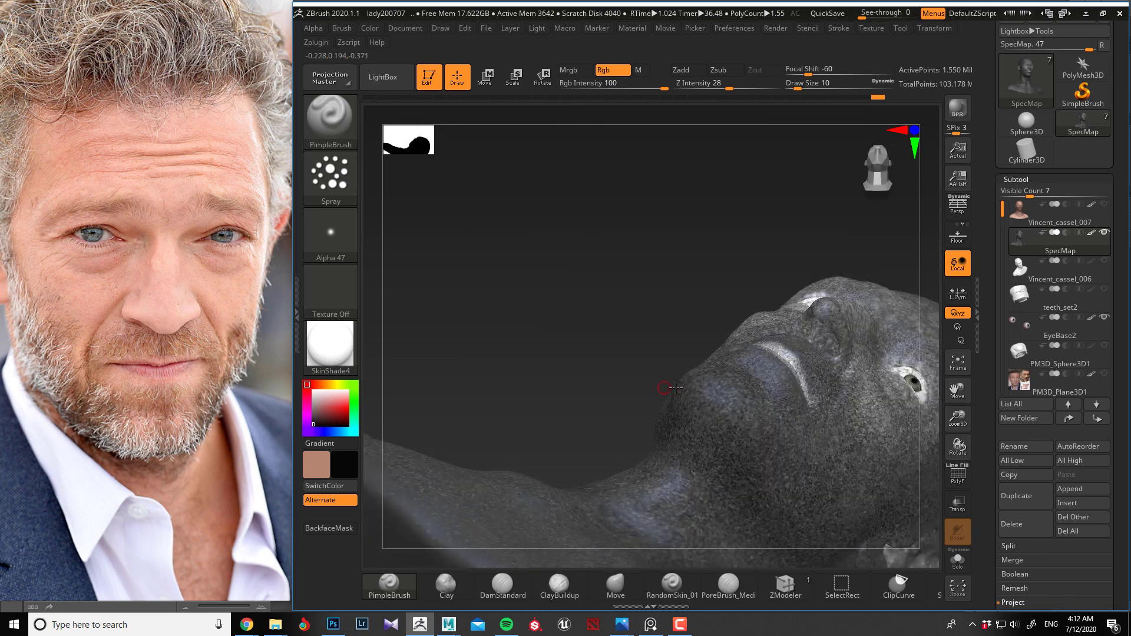
Step: Spray fine black specks over the right side of the scalp and behind the right ear
right_drag(594, 295, 655, 250)
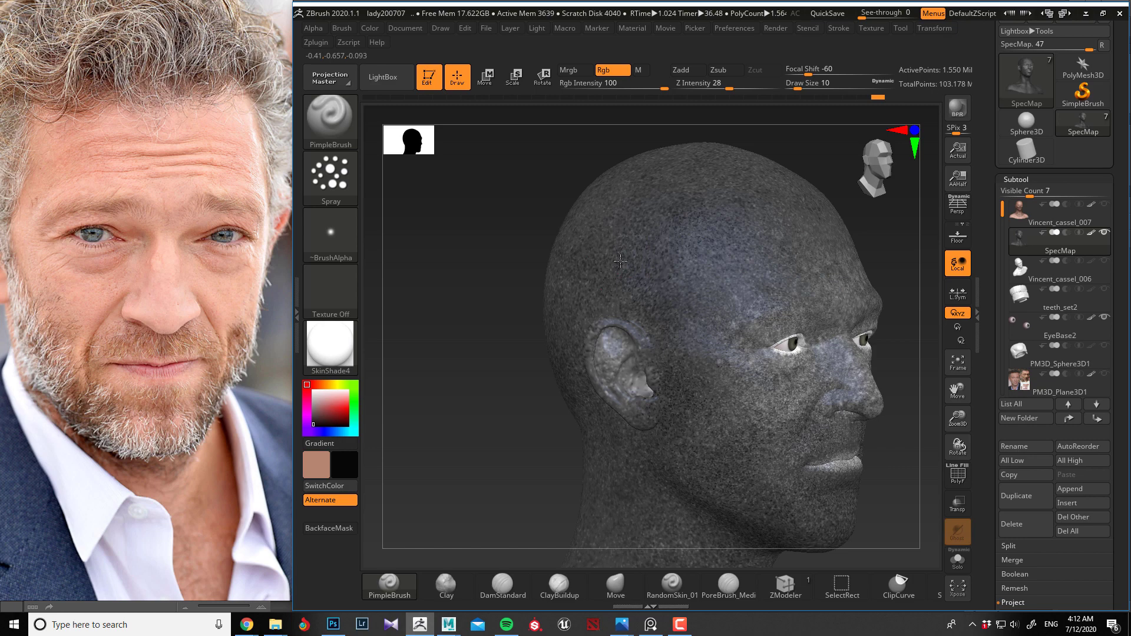
drag(481, 203, 604, 302)
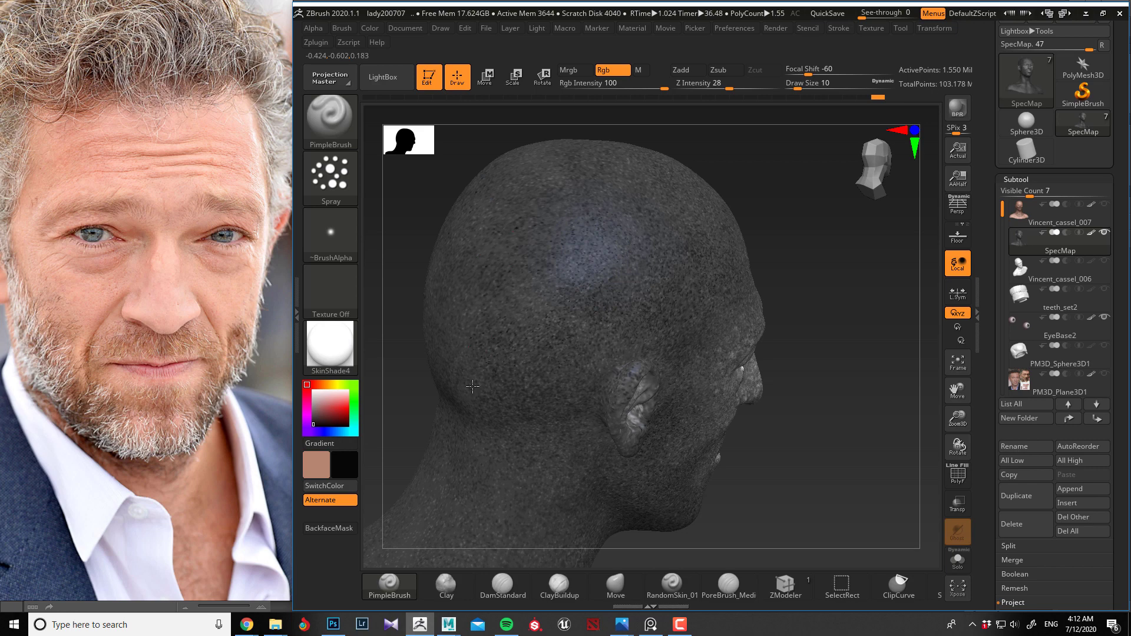
drag(768, 479, 548, 307)
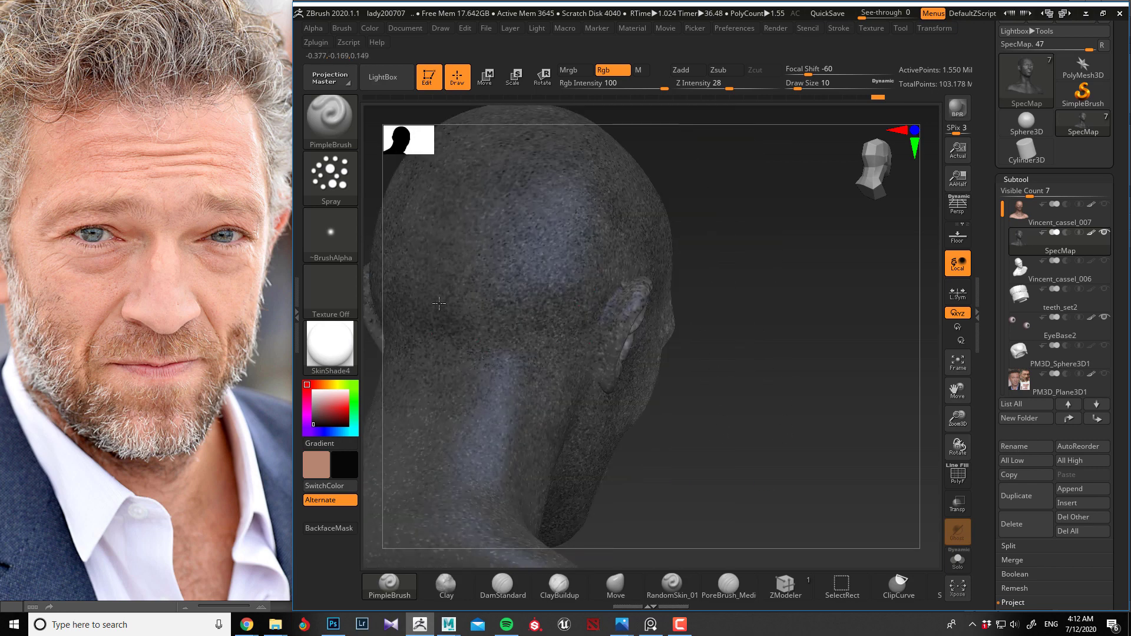
Step: Spray fine black specks over the top and left side of the scalp and across the back of the head
drag(707, 297, 641, 228)
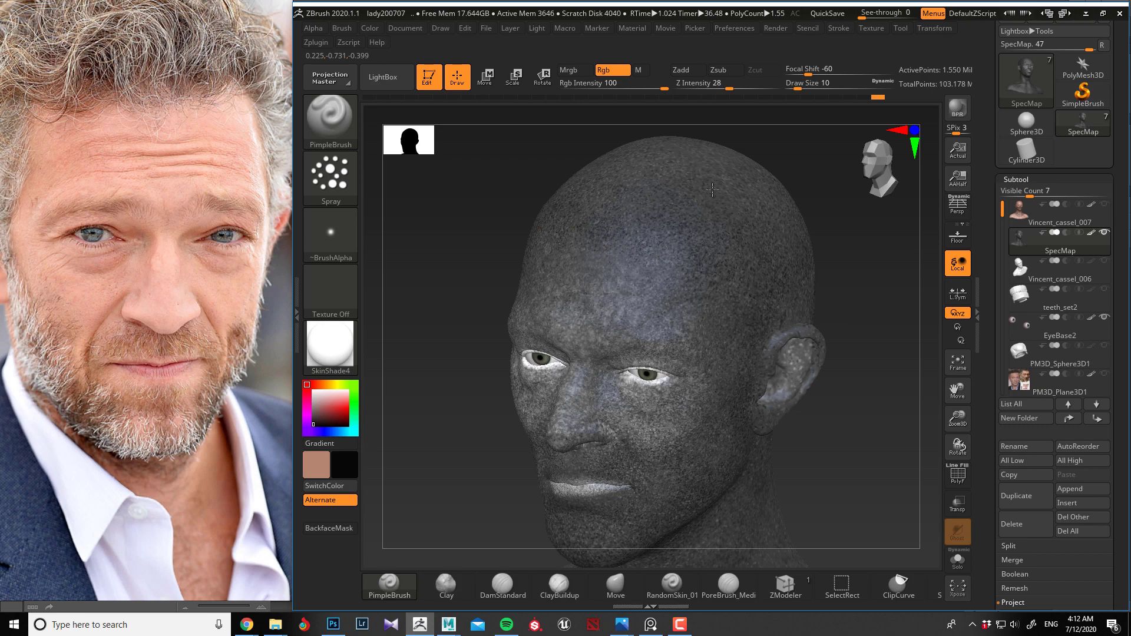
drag(472, 197, 750, 177)
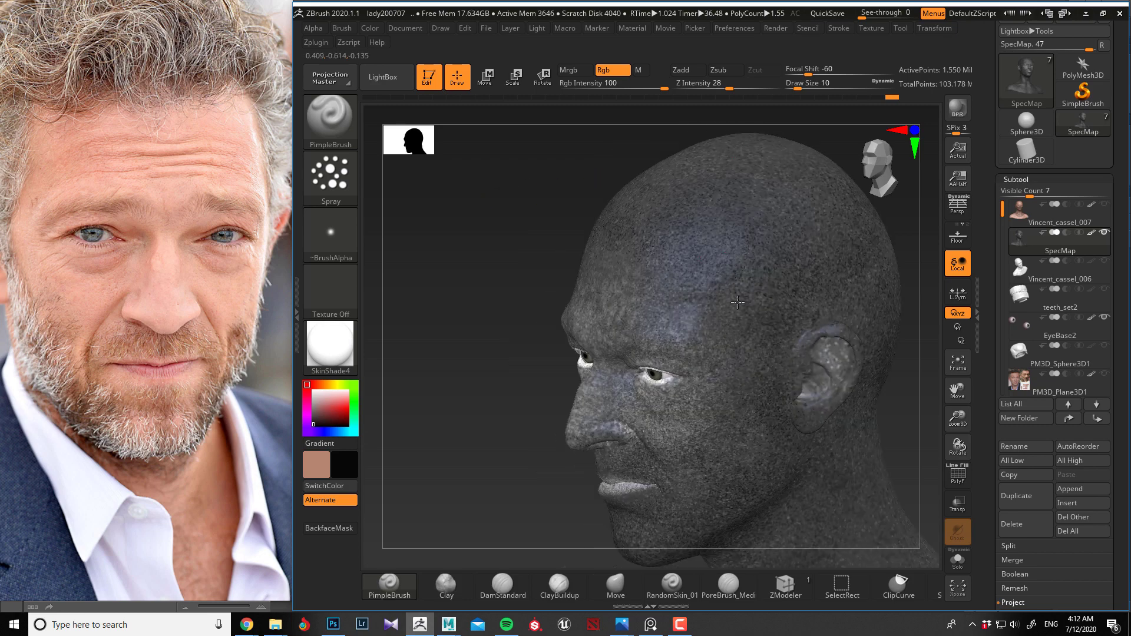
drag(515, 199, 712, 320)
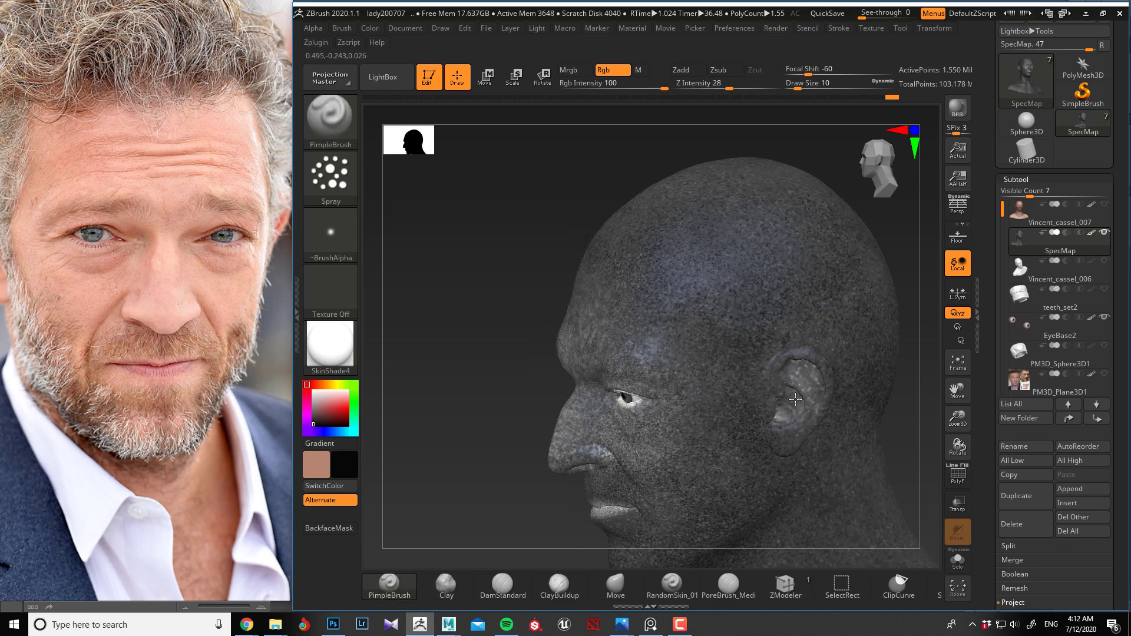
drag(483, 198, 621, 242)
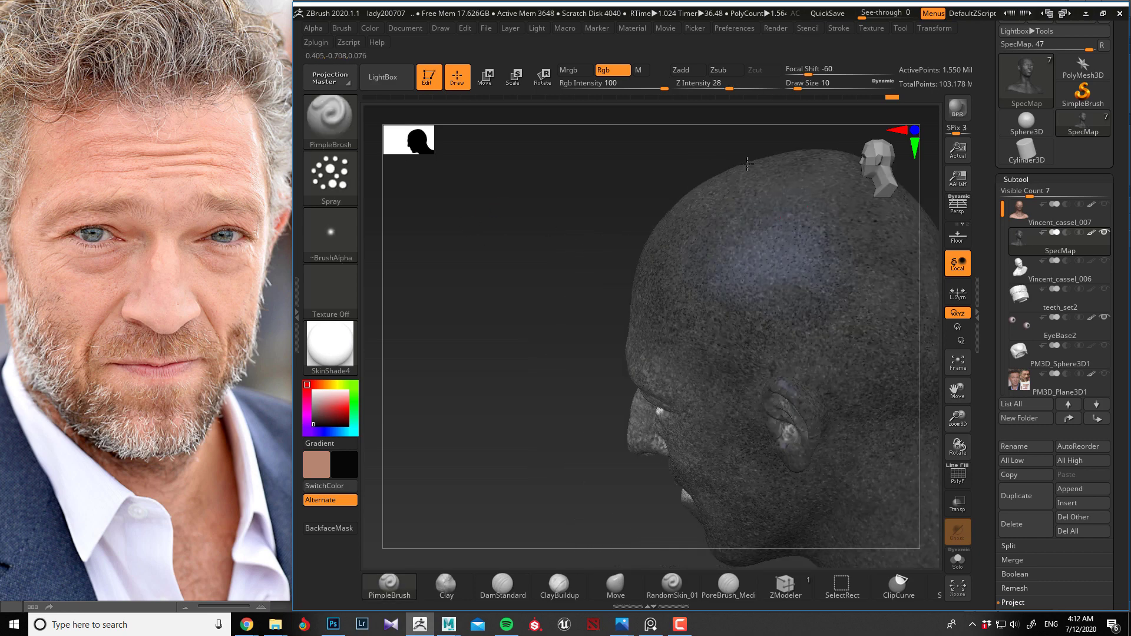
drag(485, 187, 809, 225)
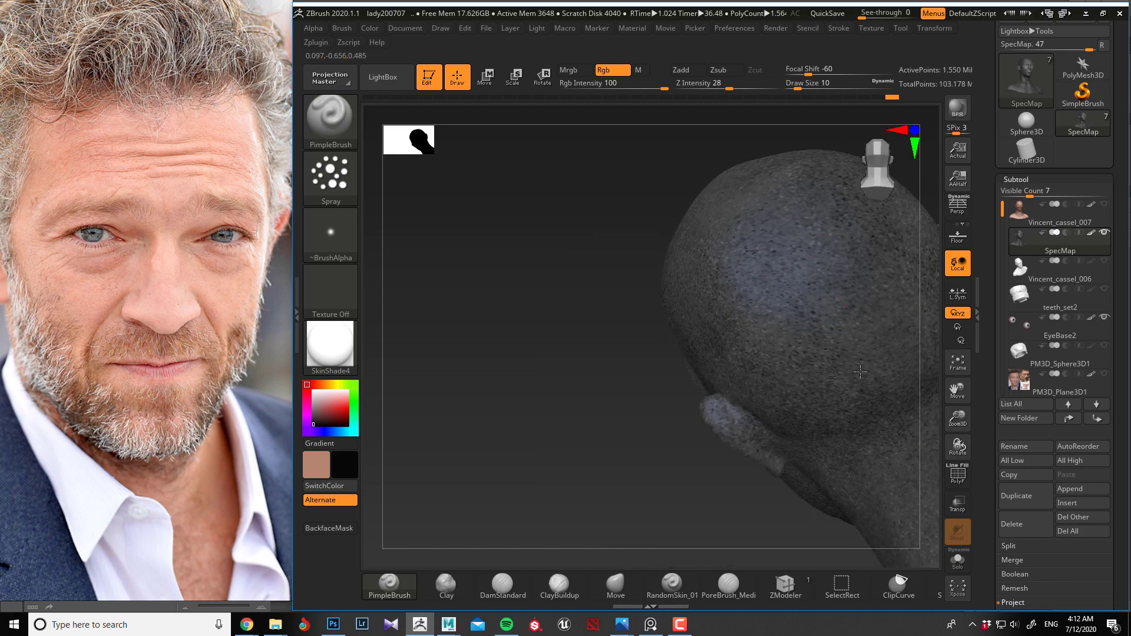
alt+drag(526, 244, 505, 222)
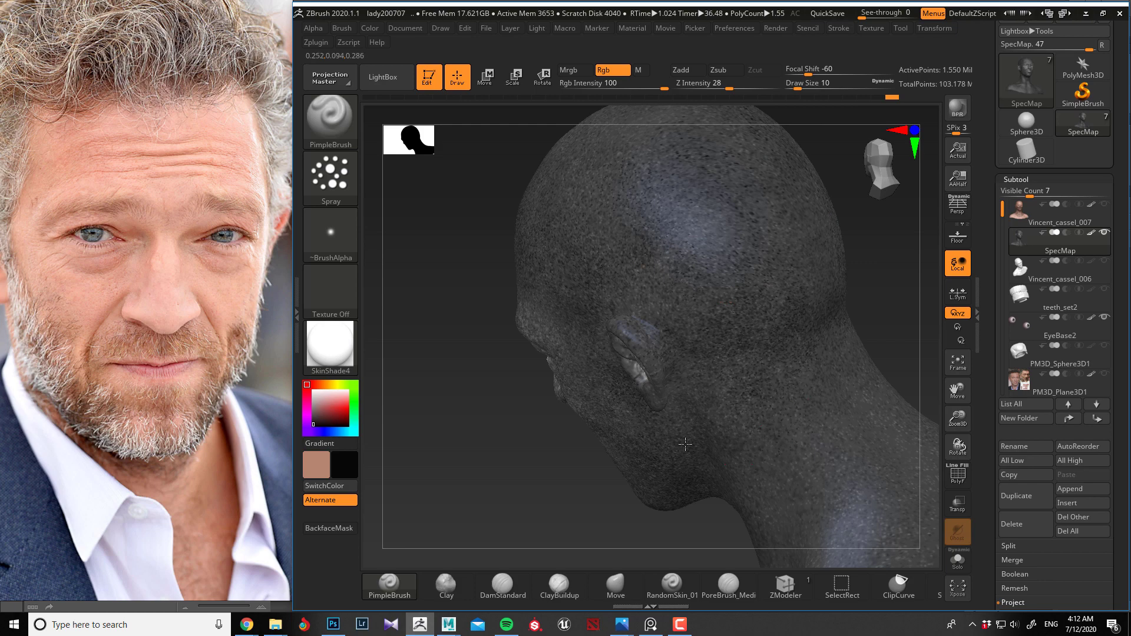
Step: Spray fine black specks over both sides of the neck and across the front, top and back of the right shoulder
drag(442, 354, 753, 336)
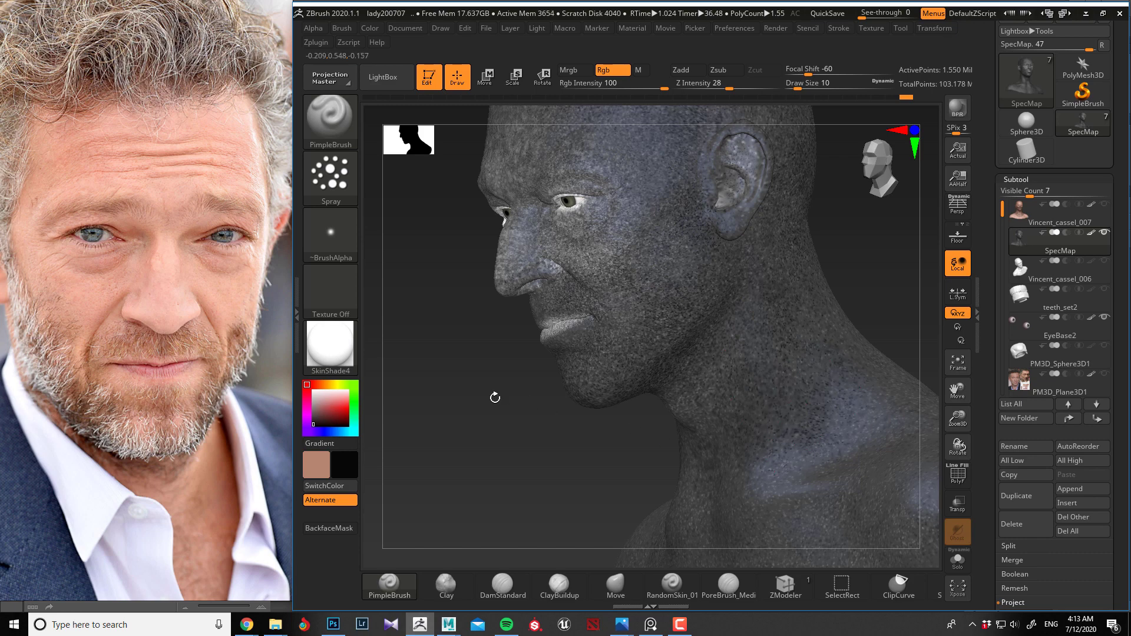
drag(493, 397, 614, 388)
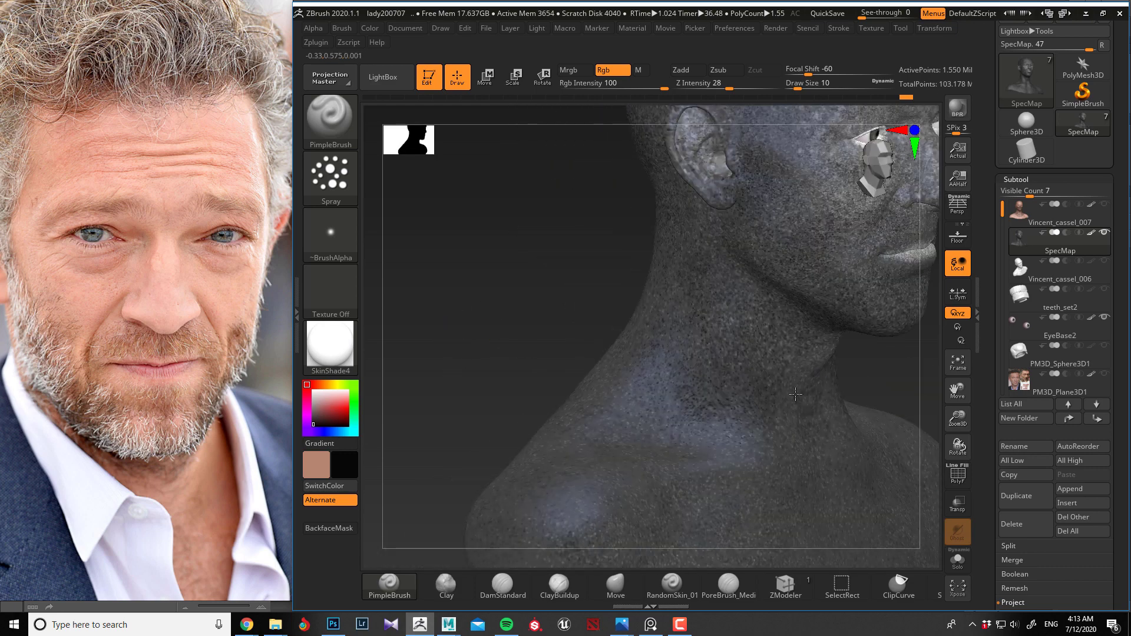
drag(550, 296, 808, 361)
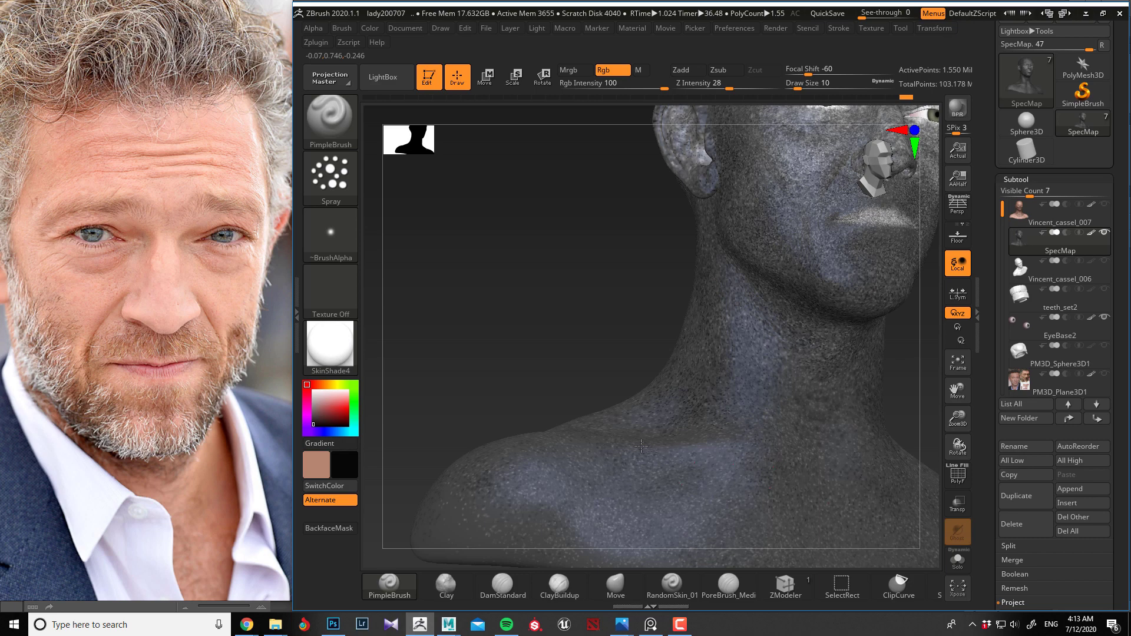
drag(641, 446, 560, 439)
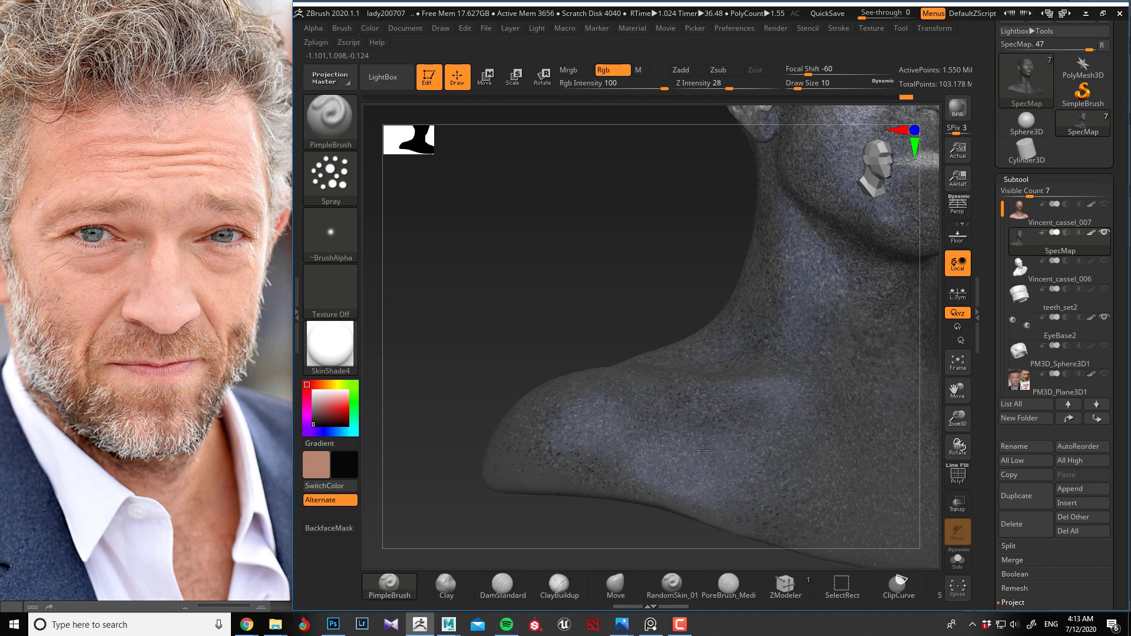
drag(710, 398, 510, 338)
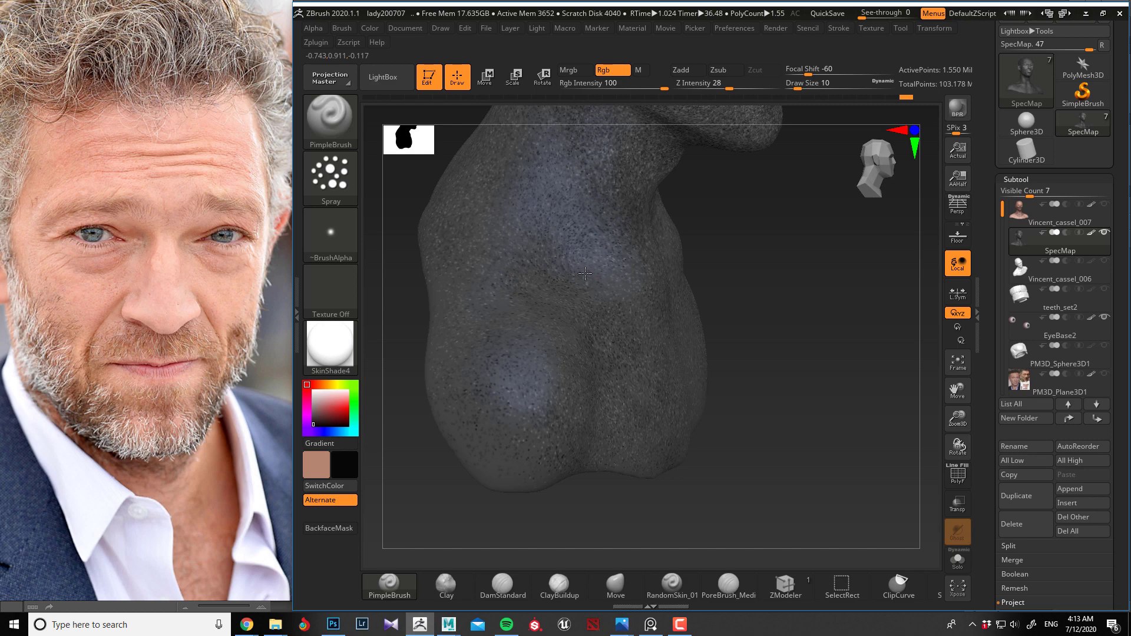
drag(417, 291, 518, 282)
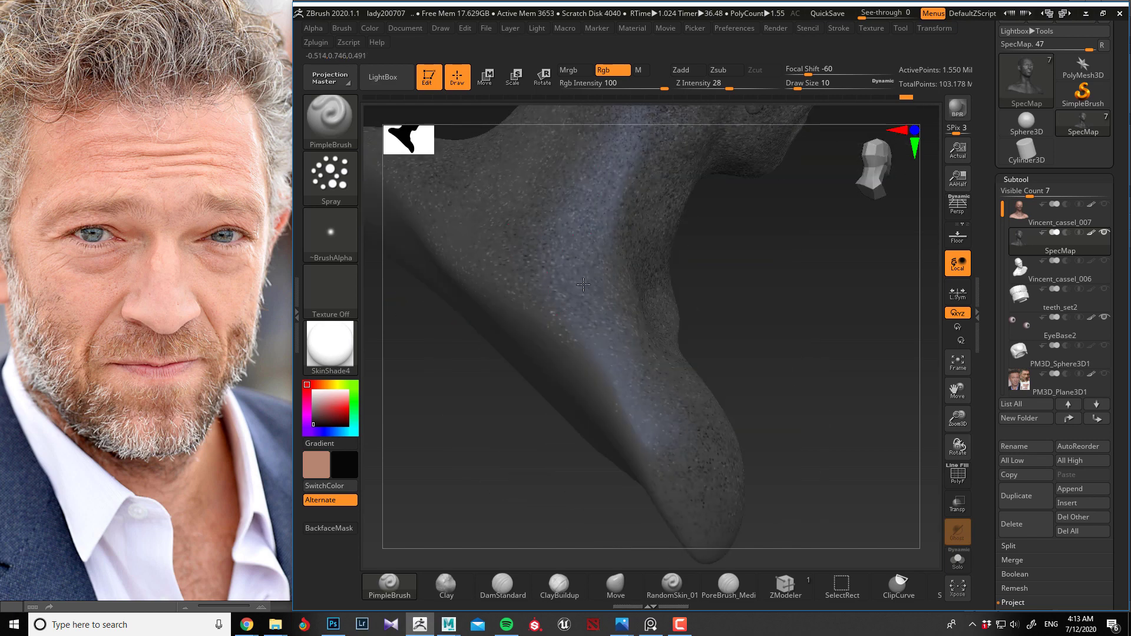
Step: Change the paint color to white, reduce the draw size to 5 and spray bright specks over the lips
drag(663, 340, 483, 295)
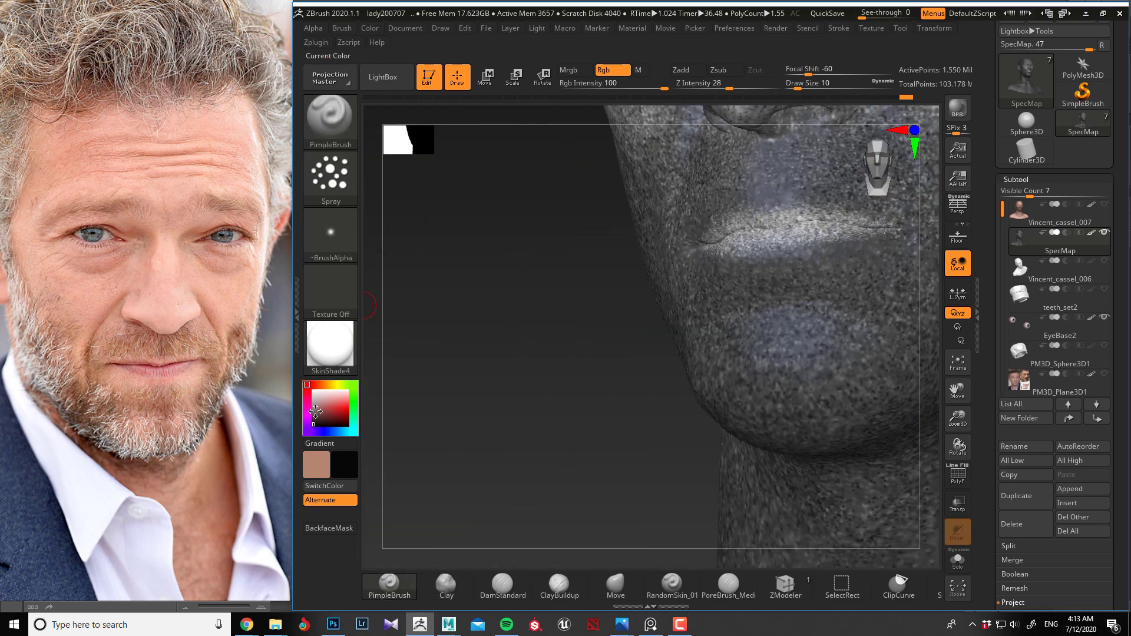
click(313, 391)
drag(454, 359, 531, 261)
key(bracketleft)
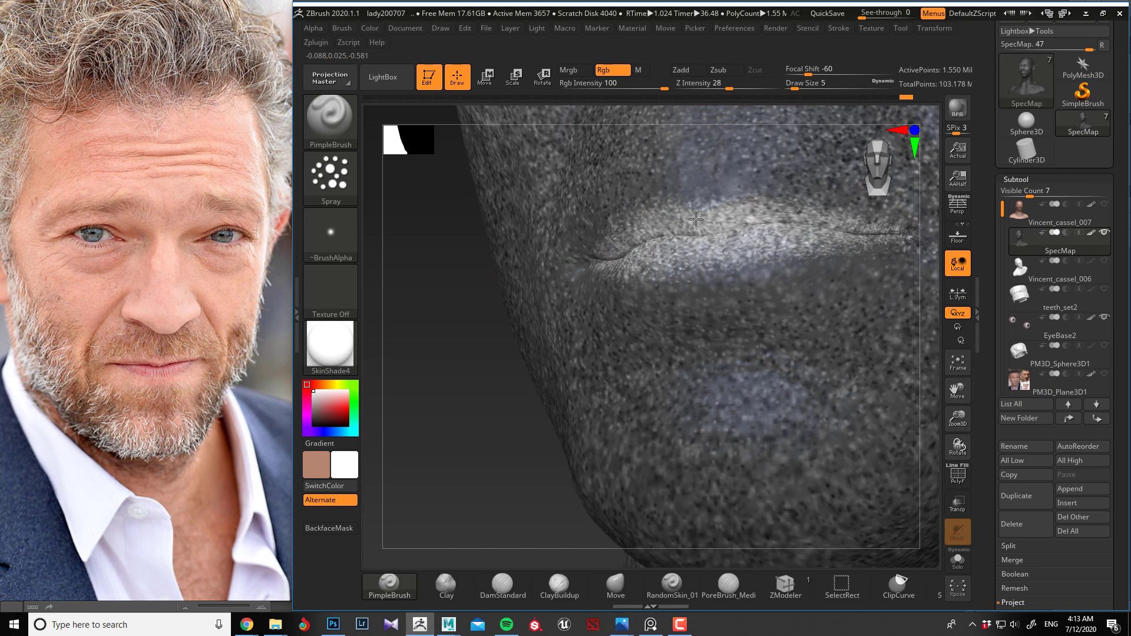
mouse_move(767, 241)
mouse_down()
mouse_move(725, 252)
mouse_move(732, 209)
mouse_move(821, 227)
mouse_move(711, 240)
mouse_up()
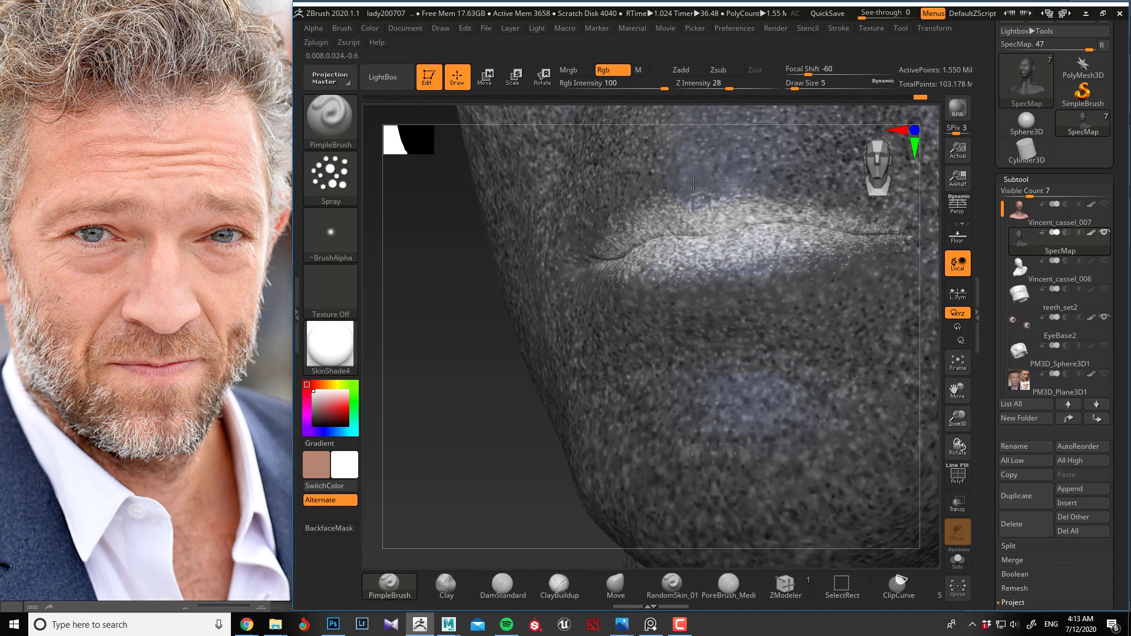
mouse_move(628, 260)
mouse_down()
mouse_move(707, 231)
mouse_move(707, 241)
mouse_move(805, 220)
mouse_up()
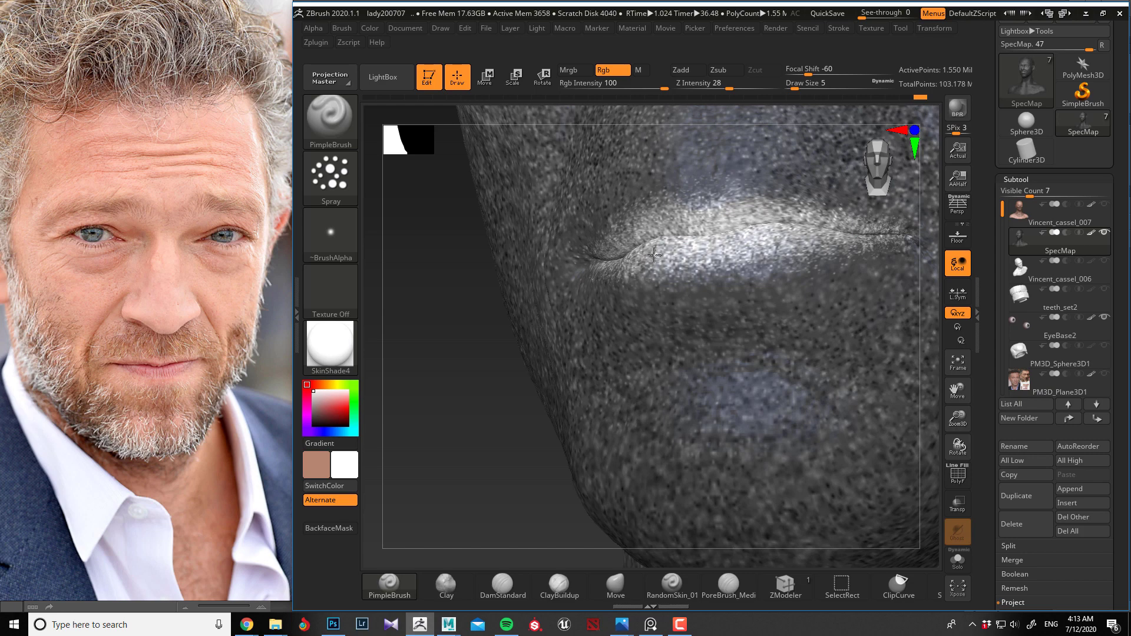
Step: Refine the white specks along the lips from several angles and set the draw size to 4
drag(455, 308, 607, 253)
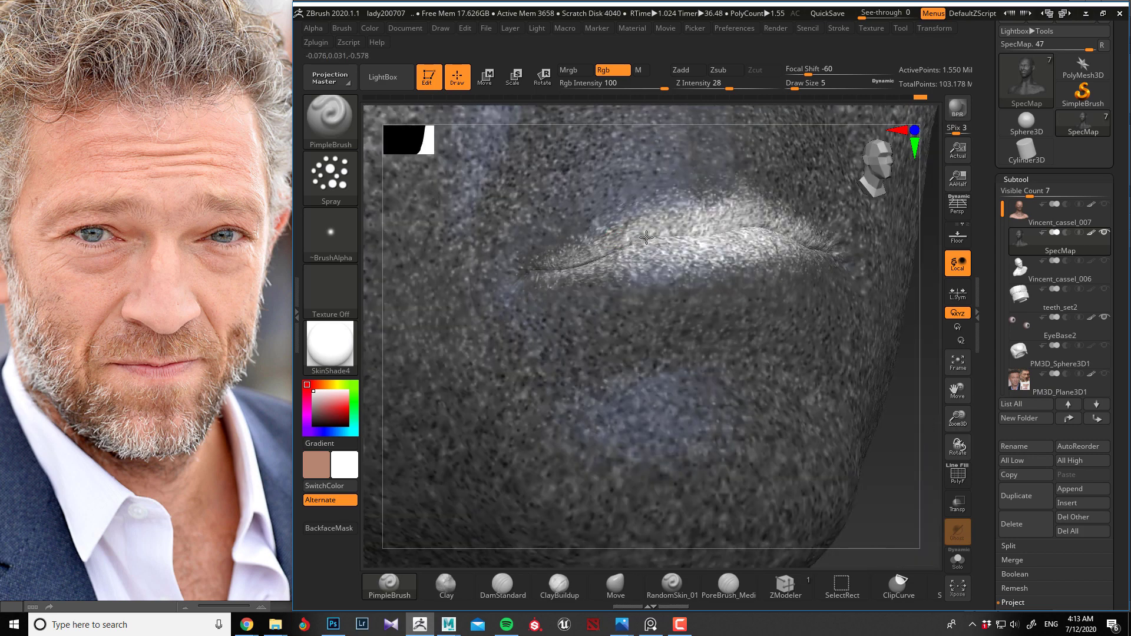
drag(895, 315, 837, 295)
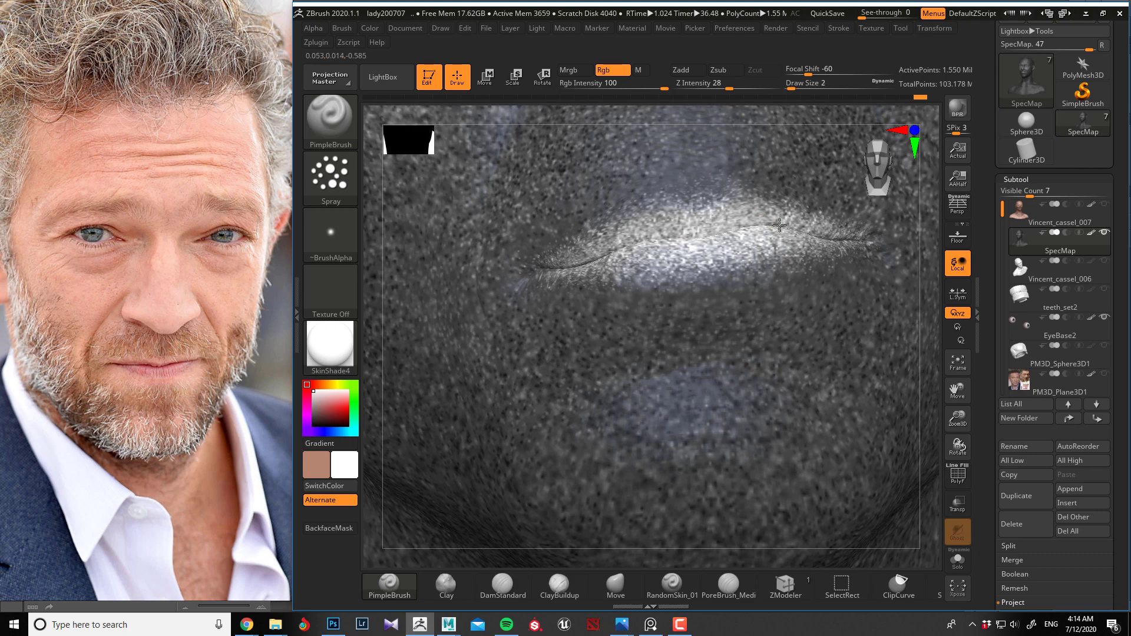
key(bracketright)
key(bracketright)
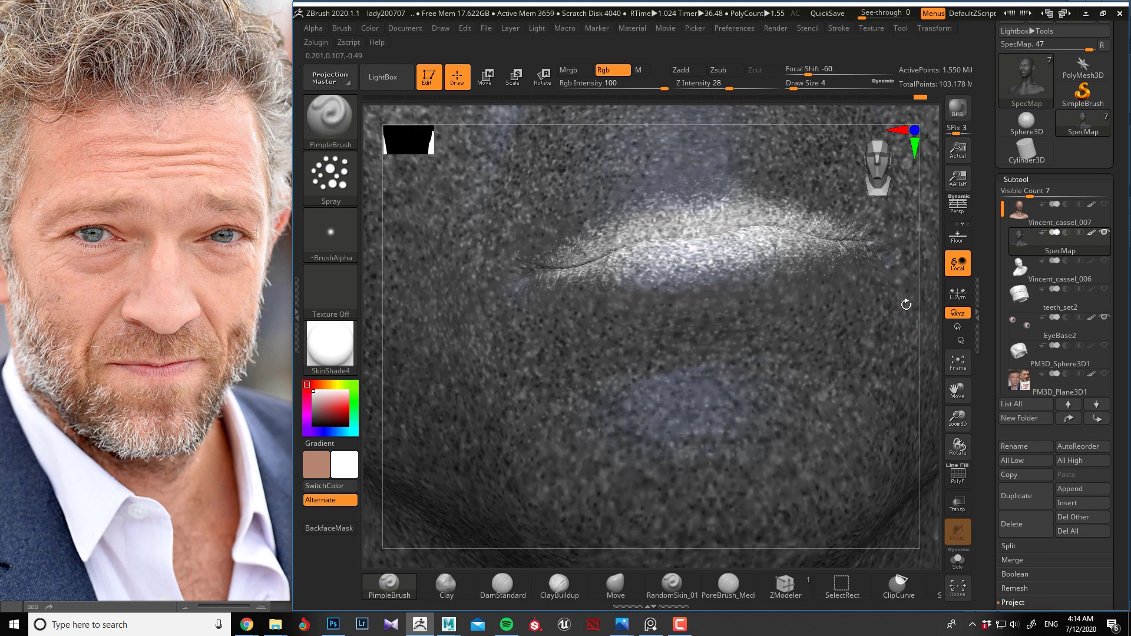
Step: Switch the selection brush to SelectRect and hide part of the face to expose the inner mouth cavity
alt+drag(905, 304, 594, 295)
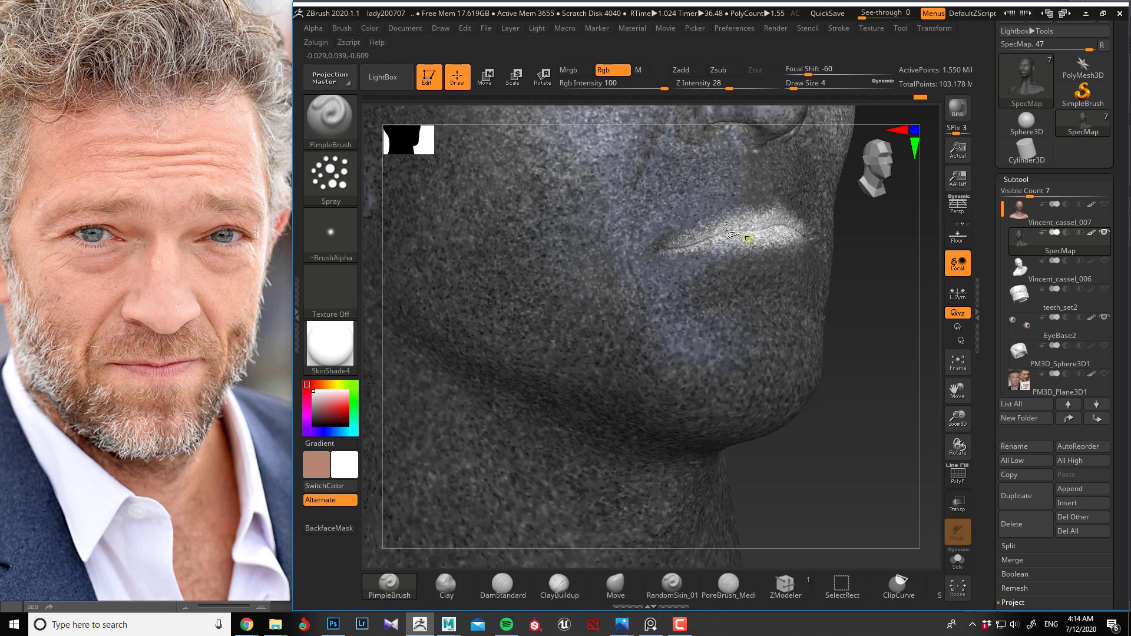
key(ctrl+shift)
ctrl+shift+click(349, 115)
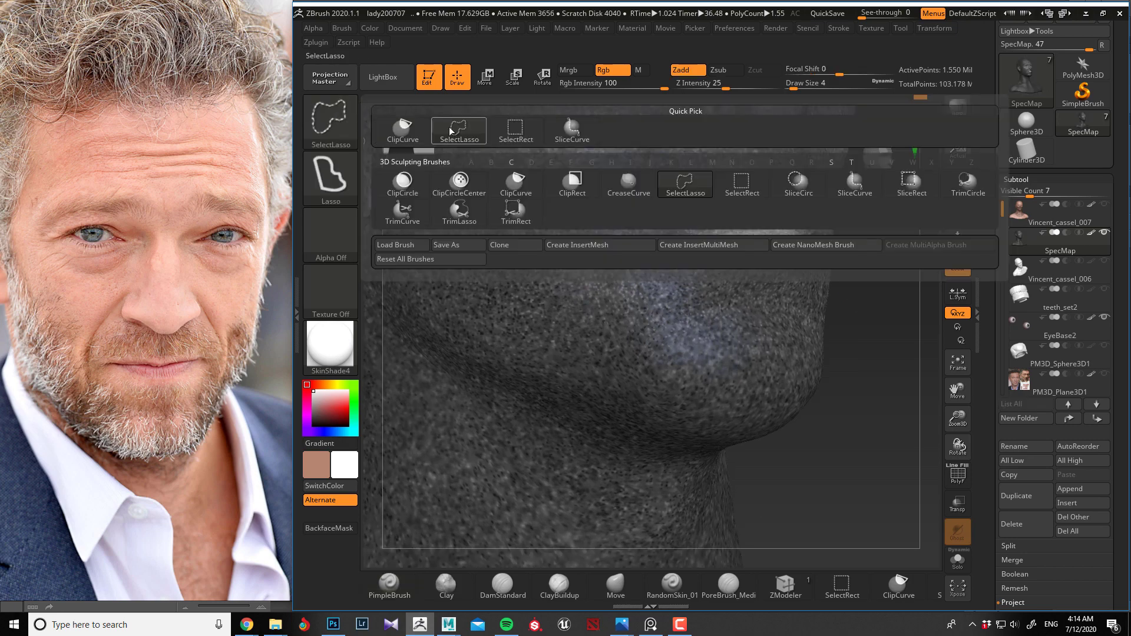
ctrl+shift+click(515, 131)
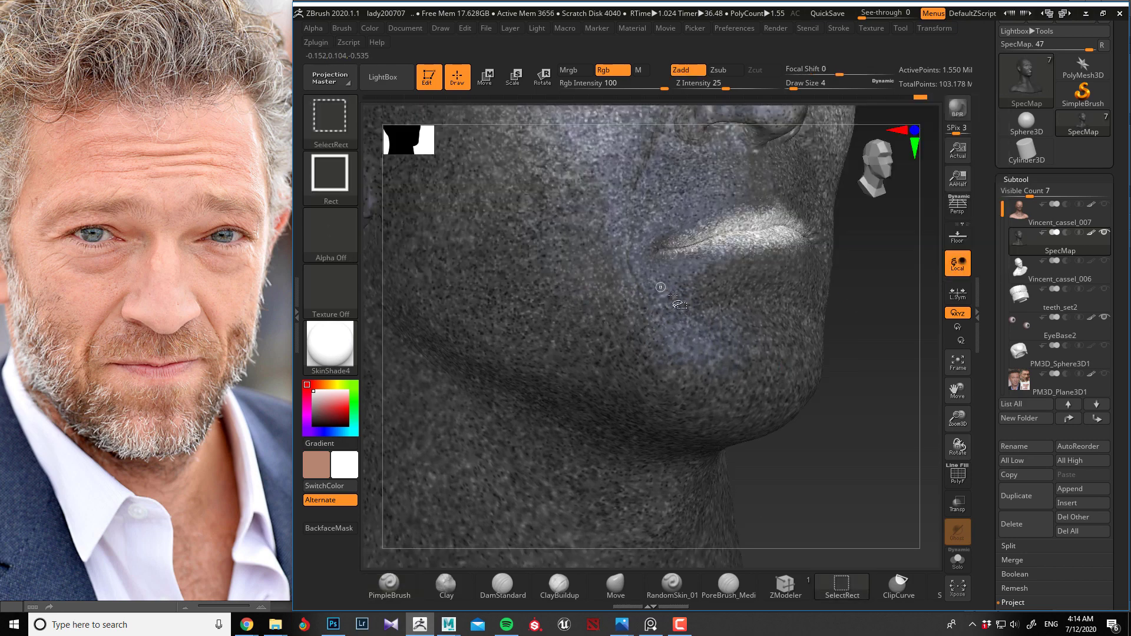
ctrl+shift+drag(864, 332, 884, 363)
alt+drag(759, 312, 707, 333)
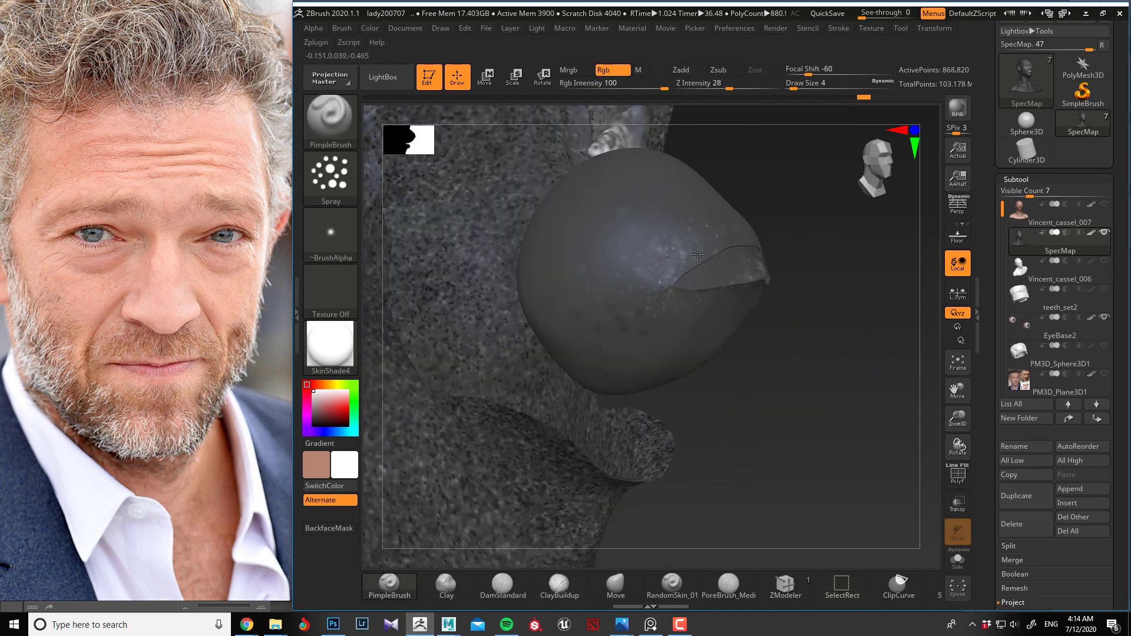
Step: Set the PimpleBrush stroke to FreeHand and turn its alpha off
click(330, 177)
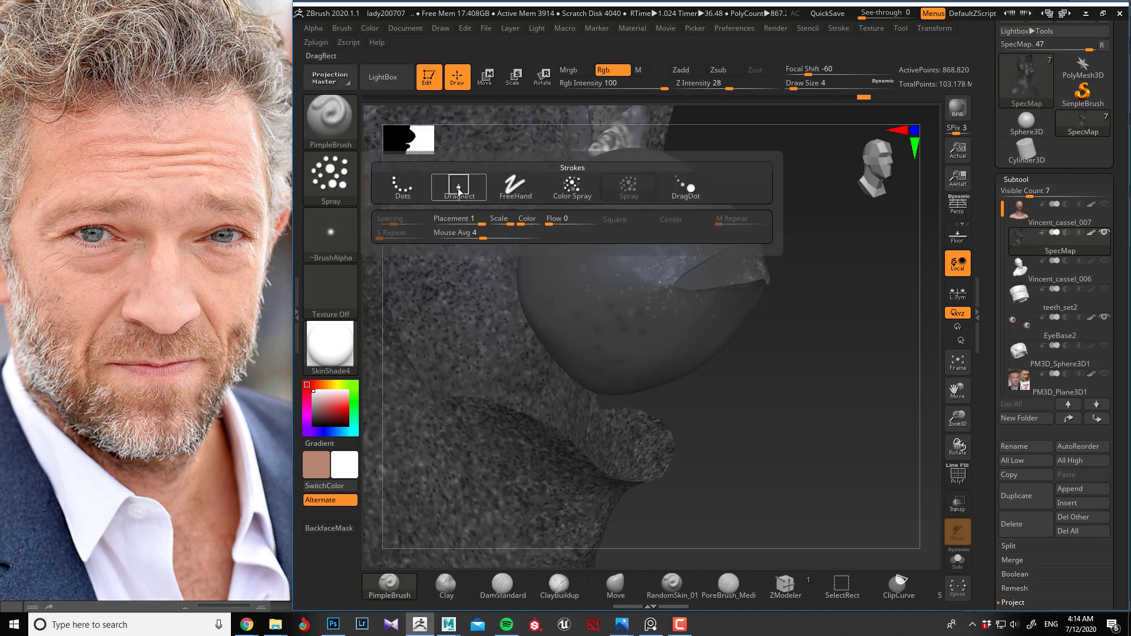
click(516, 185)
click(331, 233)
click(407, 244)
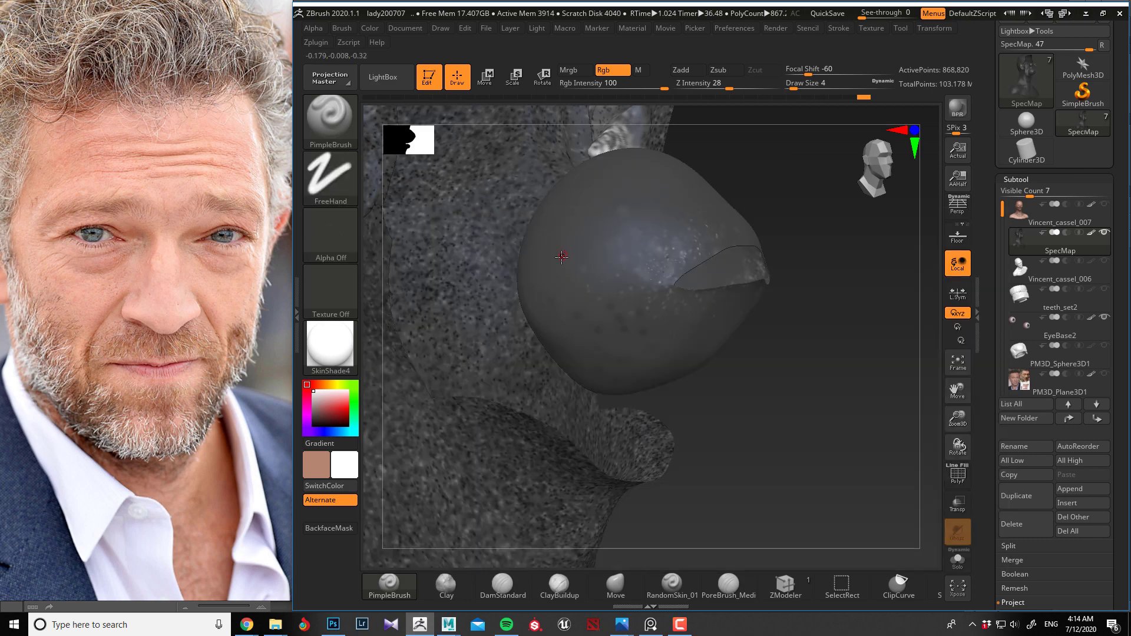
Step: Increase the draw size to 82 and paint solid white around the lip opening of the inner mouth cavity
key(bracketright)
key(bracketright)
key(bracketright)
key(bracketright)
key(bracketright)
key(bracketright)
key(bracketright)
key(bracketright)
drag(671, 277, 743, 277)
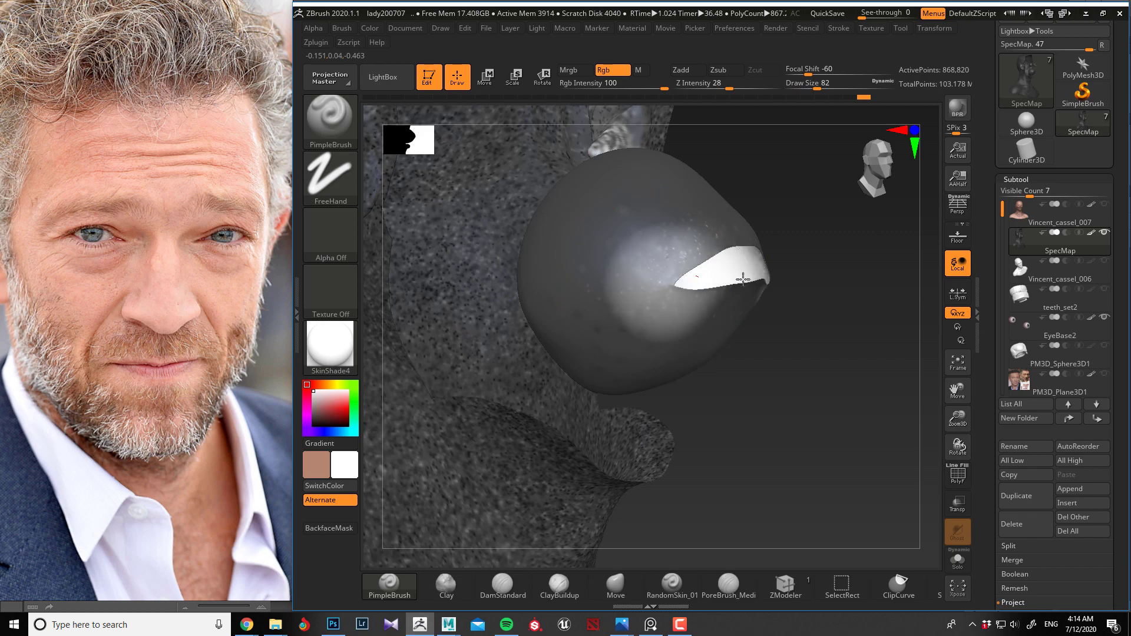
right_drag(742, 277, 672, 298)
mouse_move(677, 251)
mouse_down()
mouse_move(737, 224)
mouse_move(786, 240)
mouse_move(688, 299)
mouse_move(672, 292)
mouse_move(760, 305)
mouse_up()
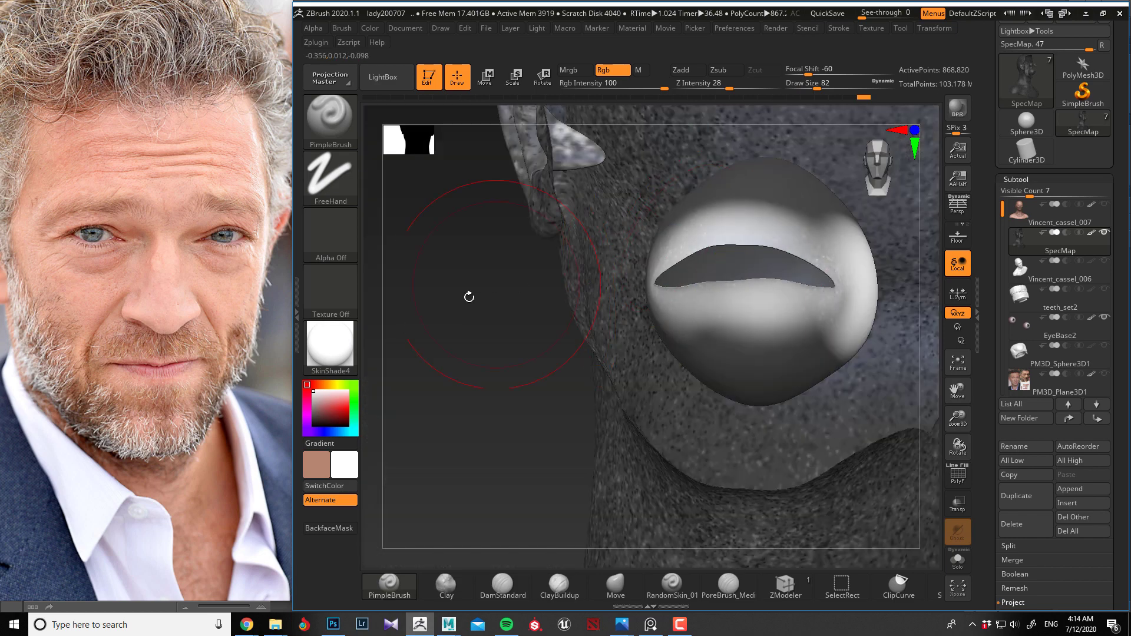
Step: Isolate the inner mouth cavity by hiding the rest of the head with rectangular selections
right_drag(469, 298, 513, 242)
ctrl+shift+drag(490, 223, 548, 278)
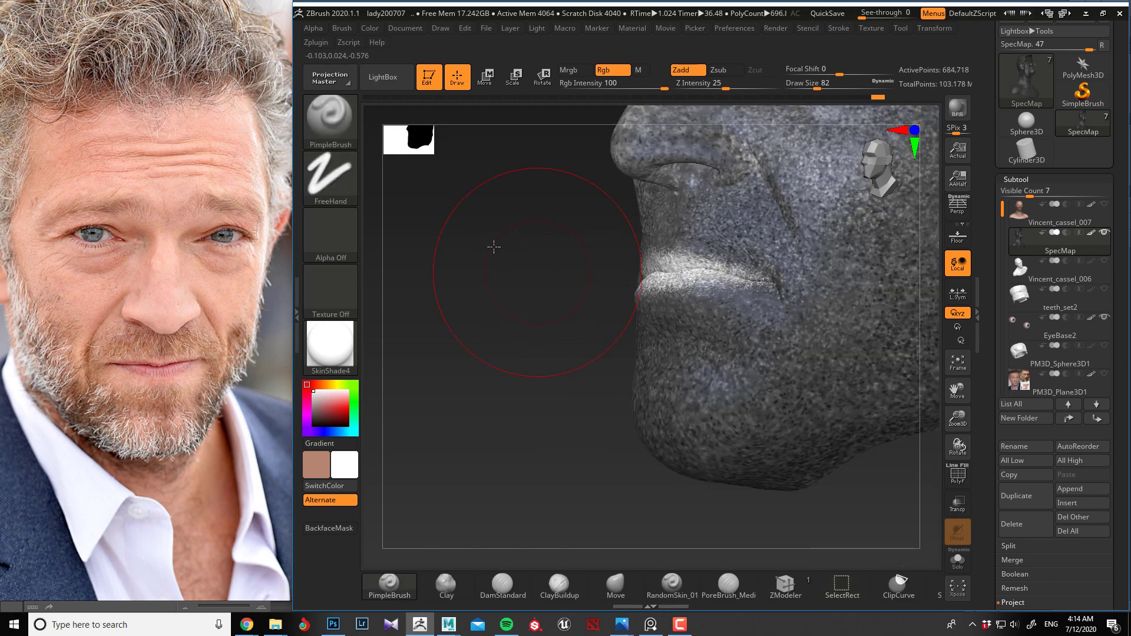
right_drag(493, 245, 455, 238)
ctrl+shift+drag(455, 238, 495, 271)
ctrl+shift+click(672, 278)
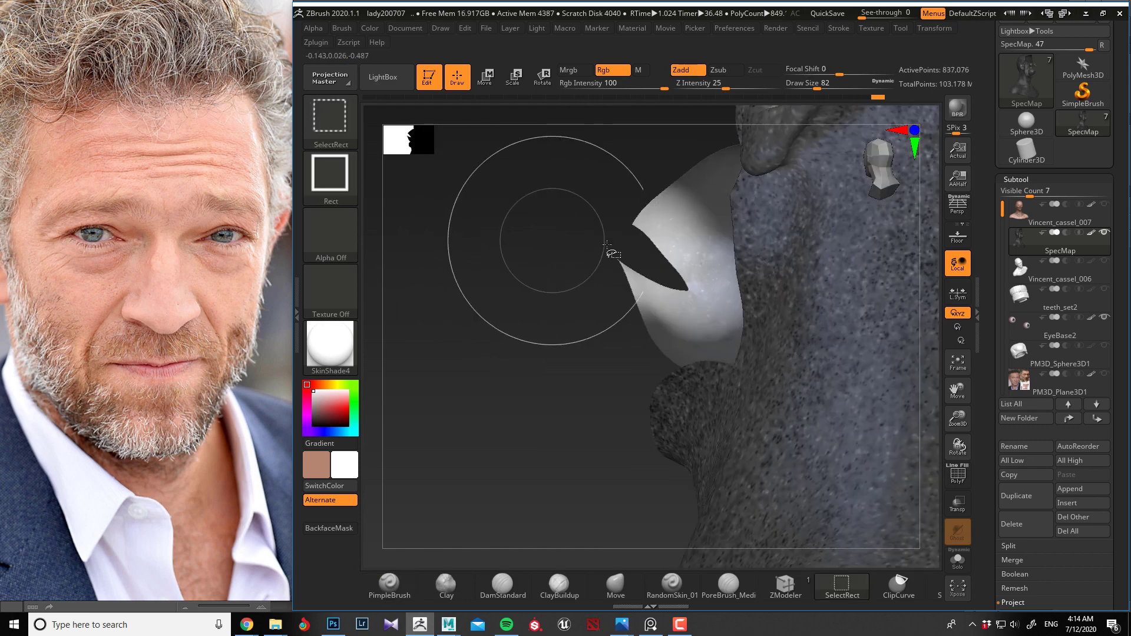
ctrl+shift+drag(463, 208, 510, 273)
ctrl+shift+click(629, 257)
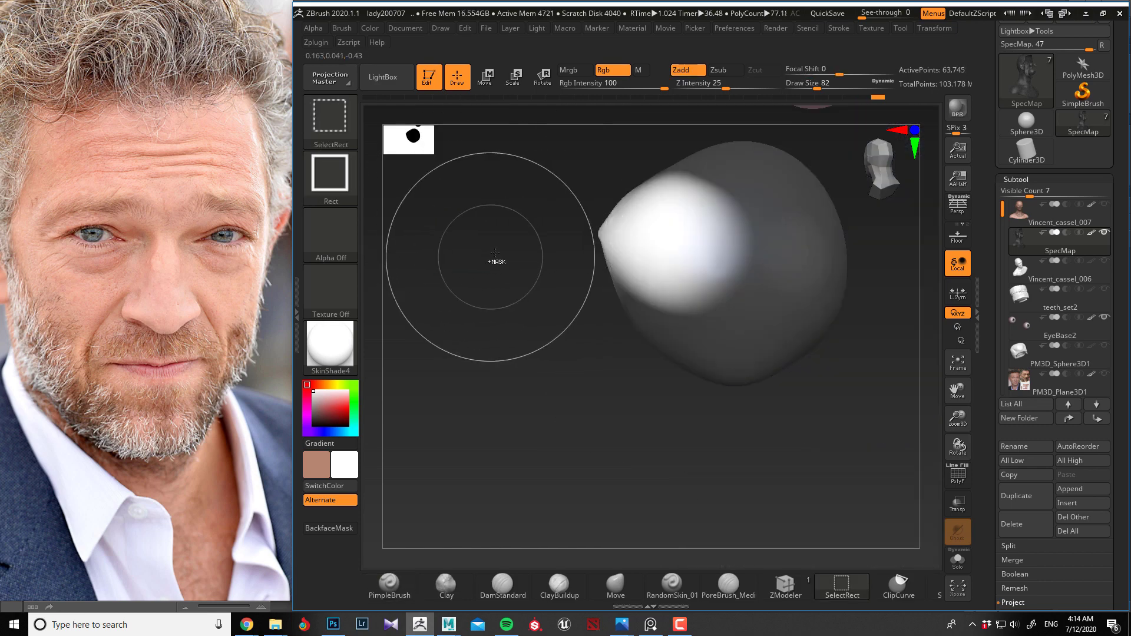
Step: Increase the draw size to 174 and paint the isolated mouth cavity solid white
key(bracketright)
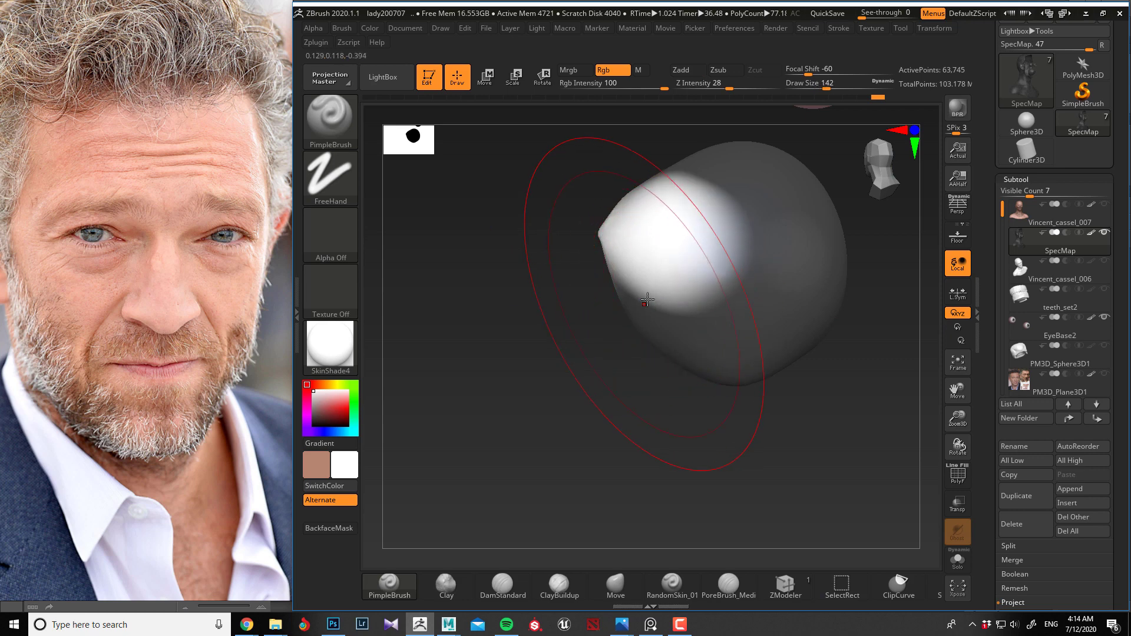
mouse_move(783, 321)
mouse_down()
mouse_move(707, 198)
mouse_move(681, 253)
mouse_move(758, 351)
mouse_move(766, 201)
mouse_up()
alt+drag(518, 289, 527, 312)
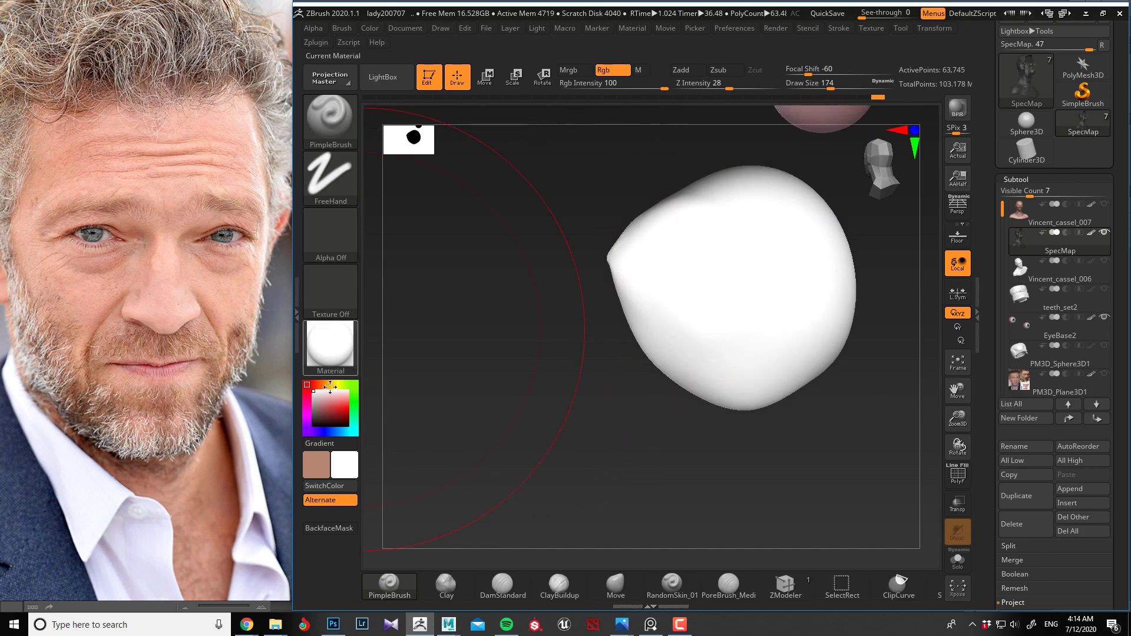
Step: Change the paint color to a very light gray and paint over the isolated mouth cavity
click(315, 397)
drag(315, 397, 313, 394)
mouse_move(495, 298)
alt+mouse_down()
mouse_move(528, 285)
mouse_move(535, 260)
alt+mouse_up()
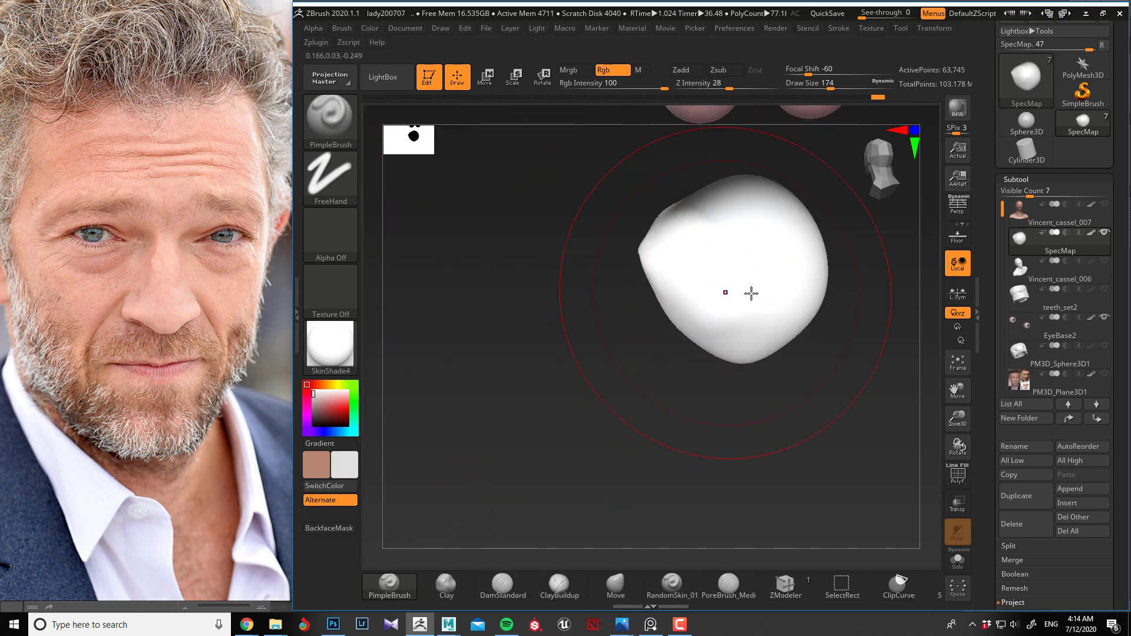
mouse_move(750, 293)
mouse_down()
mouse_move(748, 184)
mouse_move(745, 325)
mouse_move(726, 348)
mouse_up()
drag(578, 293, 633, 282)
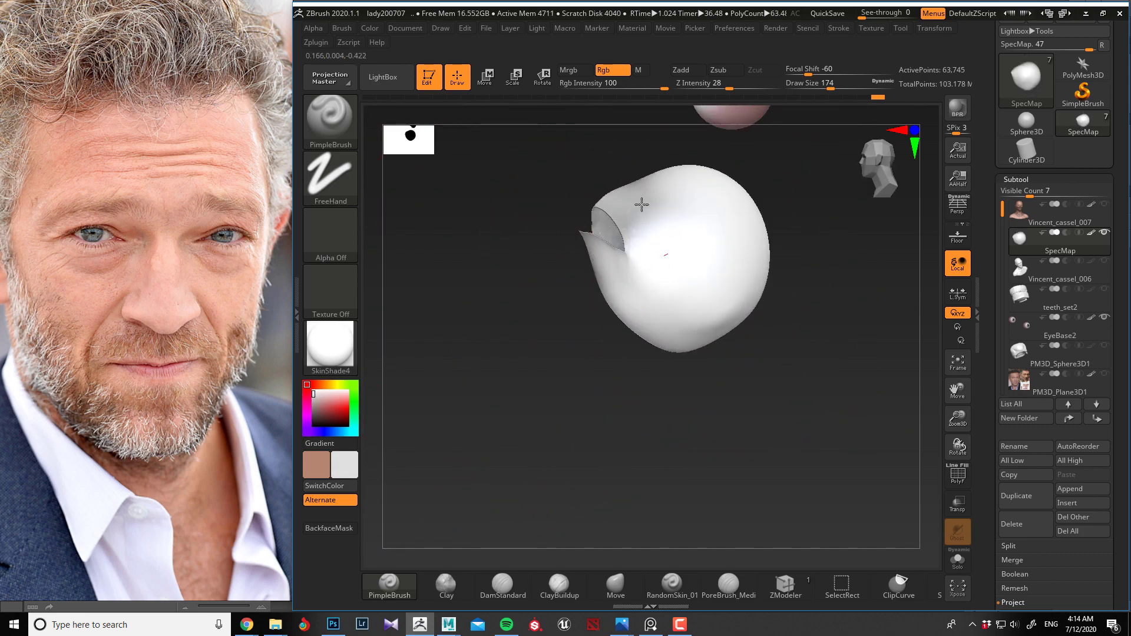